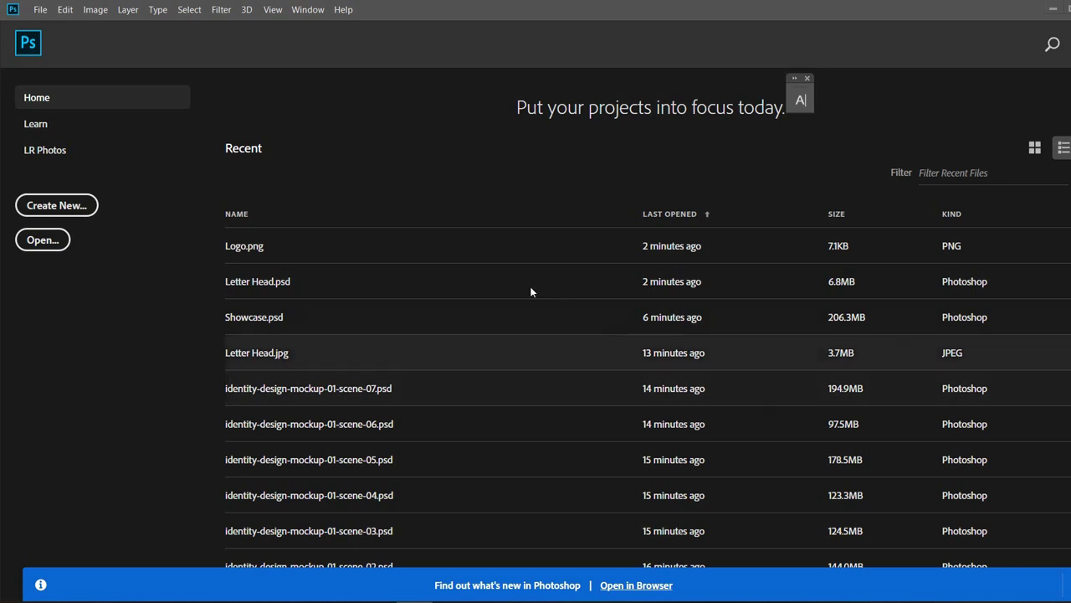
Create a new portrait document, 8.5 x 11 inches at 300 pixels/inch, in CMYK Color with a white background.
{"action": "left_click", "coordinate": [40, 9]}
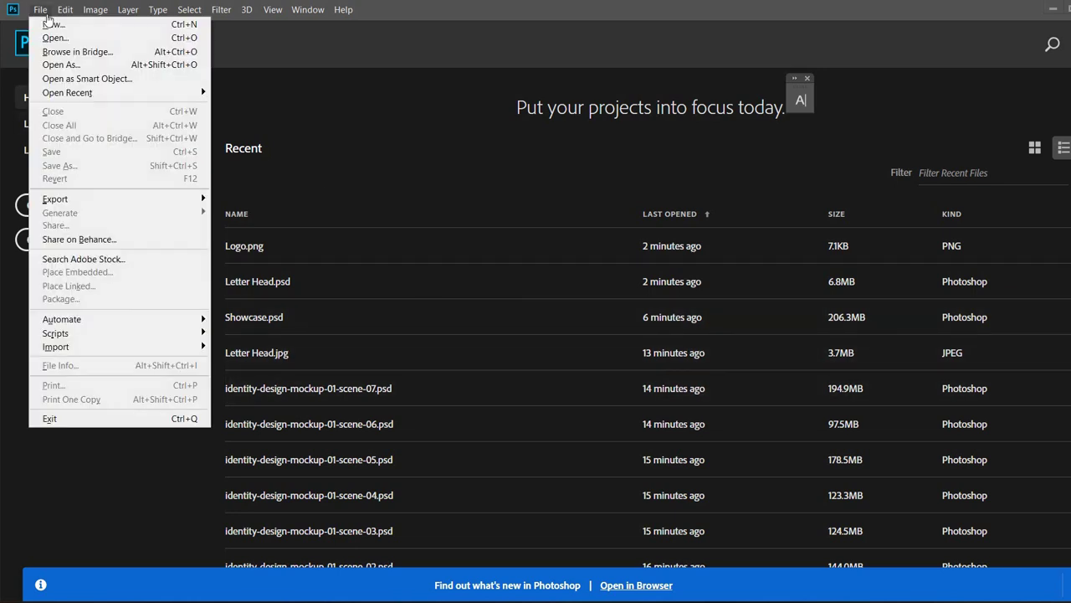
{"action": "left_click", "coordinate": [46, 26]}
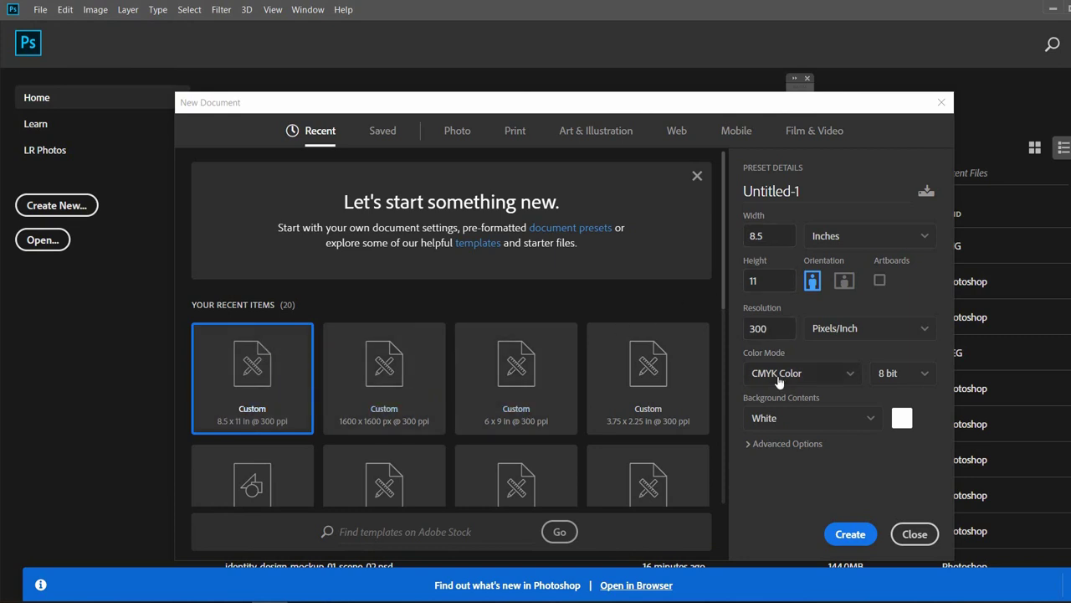
{"action": "left_click", "coordinate": [837, 538]}
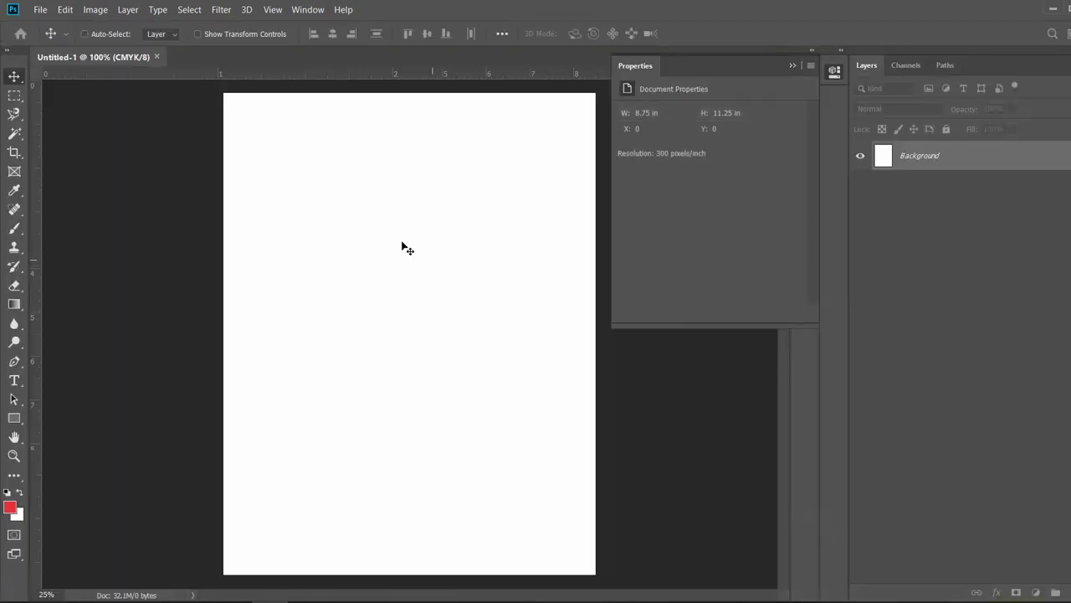
Place two vertical and two horizontal guides along the four edges of the page.
{"action": "left_click", "coordinate": [791, 65]}
{"action": "left_click_drag", "start_coordinate": [33, 248], "coordinate": [224, 260]}
{"action": "left_click_drag", "start_coordinate": [275, 77], "coordinate": [268, 92]}
{"action": "left_click_drag", "start_coordinate": [30, 286], "coordinate": [595, 335]}
{"action": "left_click_drag", "start_coordinate": [328, 79], "coordinate": [356, 575]}
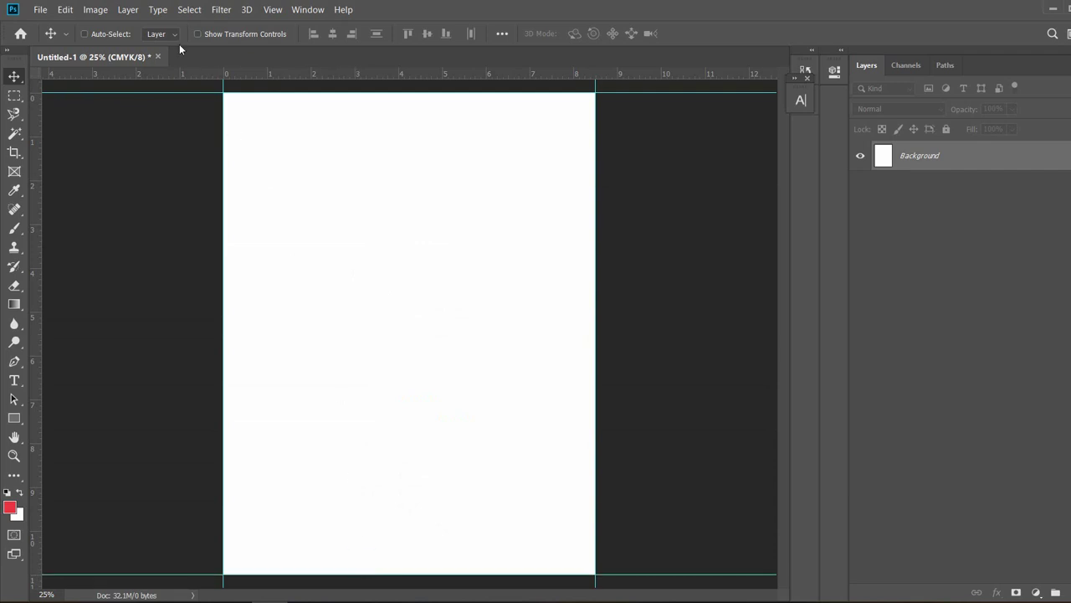
Enlarge the canvas relative to its current size by 0.25 inches in both width and height for bleed.
{"action": "left_click", "coordinate": [95, 9]}
{"action": "left_click", "coordinate": [128, 124]}
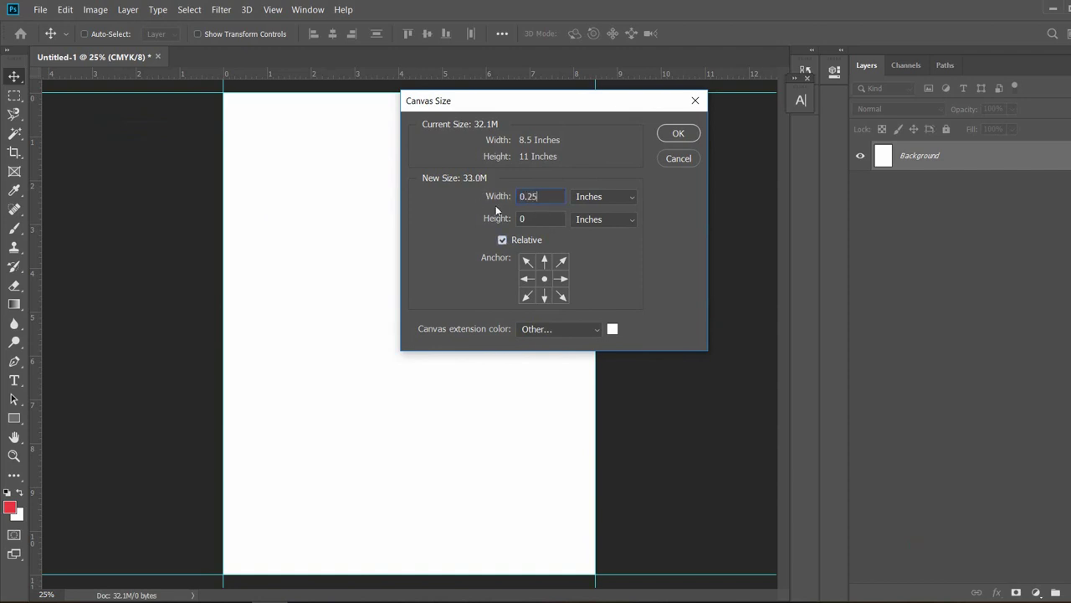
{"action": "key", "text": "ctrl+a"}
{"action": "left_click", "coordinate": [545, 221]}
{"action": "type", "text": "0.25"}
{"action": "left_click", "coordinate": [684, 135]}
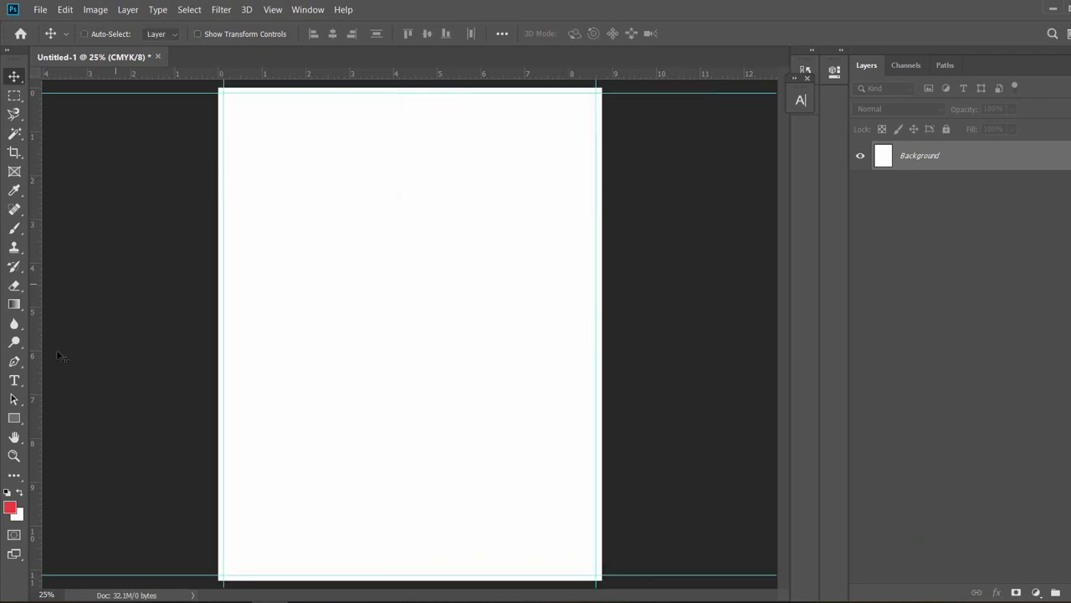
Create a red rectangle shape 1 inch wide and 0.5 inches high on the page.
{"action": "left_click", "coordinate": [14, 418]}
{"action": "left_click", "coordinate": [434, 299]}
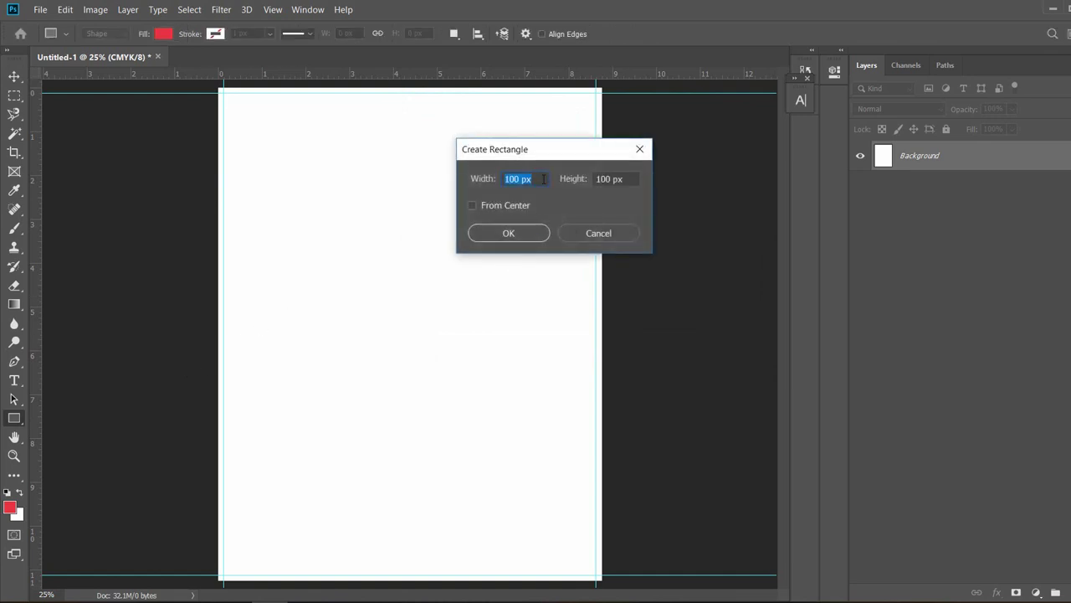
{"action": "type", "text": "1 in"}
{"action": "left_click_drag", "start_coordinate": [625, 180], "coordinate": [582, 178]}
{"action": "type", "text": "0.5"}
{"action": "left_click", "coordinate": [496, 235]}
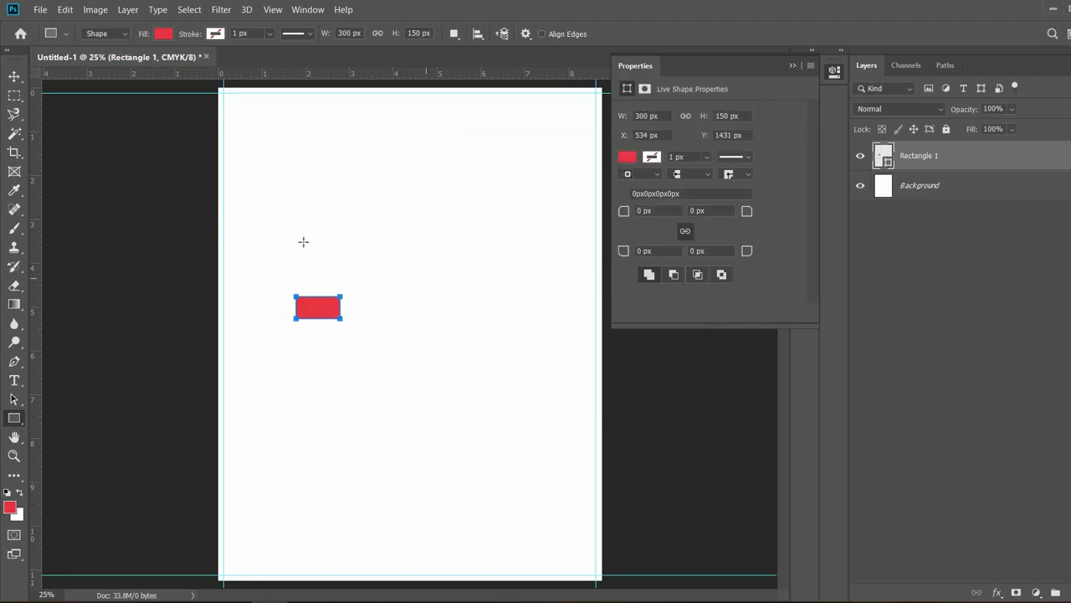
Use the rectangle as a spacer in the page corners to add margin guides 1 inch inside the sides and 0.5 inches inside top and bottom.
{"action": "left_click", "coordinate": [14, 75]}
{"action": "left_click_drag", "start_coordinate": [305, 308], "coordinate": [232, 103]}
{"action": "left_click_drag", "start_coordinate": [31, 245], "coordinate": [267, 237]}
{"action": "left_click_drag", "start_coordinate": [260, 74], "coordinate": [247, 578]}
{"action": "left_click_drag", "start_coordinate": [263, 128], "coordinate": [262, 552]}
{"action": "left_click_drag", "start_coordinate": [257, 571], "coordinate": [586, 576]}
{"action": "left_click_drag", "start_coordinate": [36, 369], "coordinate": [552, 423]}
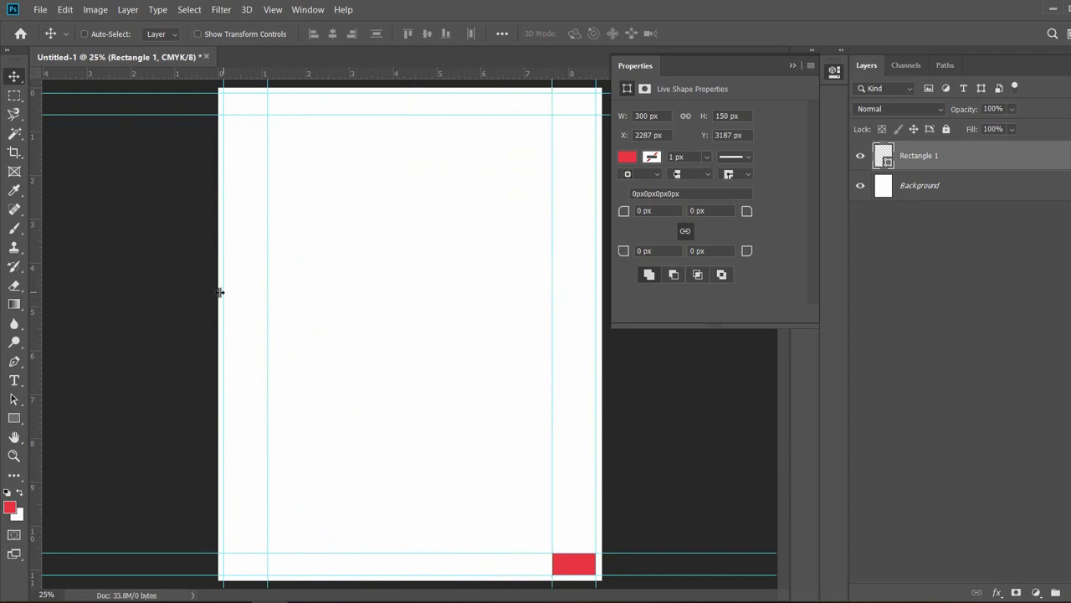
Hide the red rectangle temporarily to check the margin guides on the empty page.
{"action": "left_click", "coordinate": [862, 157]}
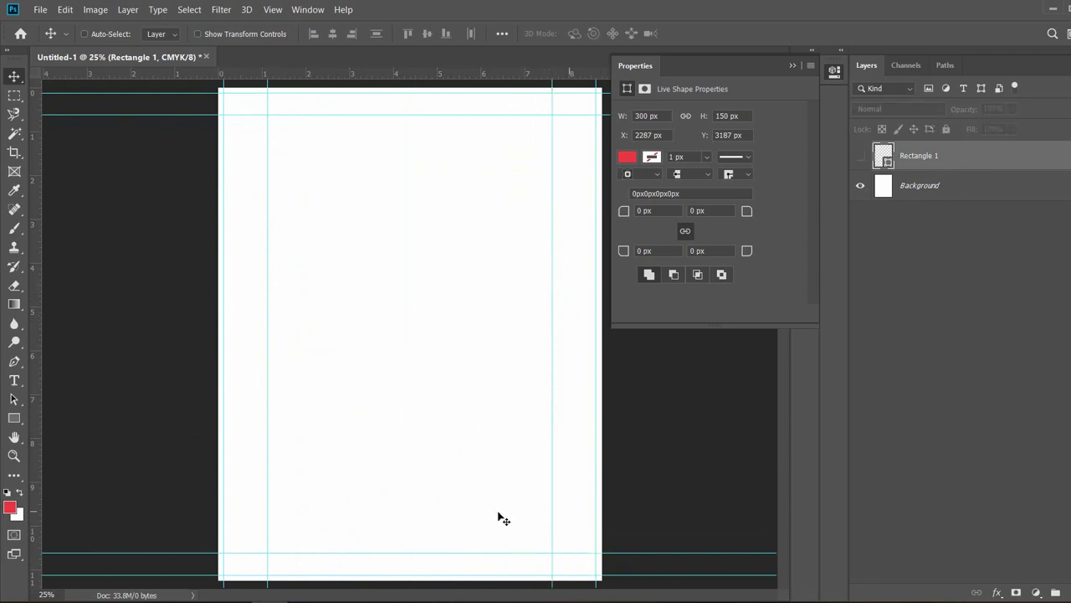
{"action": "left_click", "coordinate": [794, 64]}
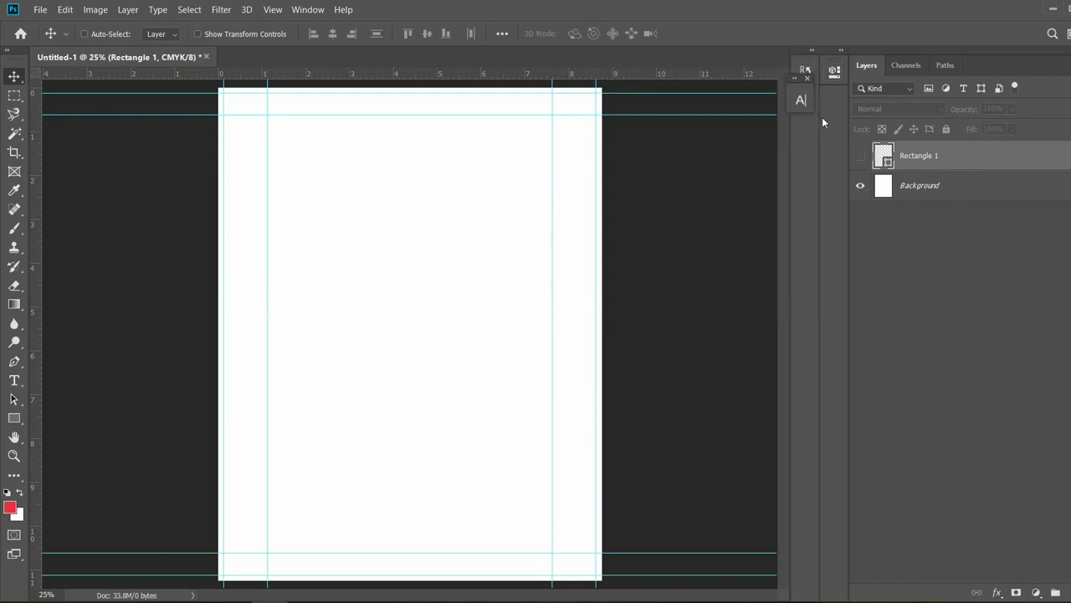
{"action": "left_click", "coordinate": [860, 157]}
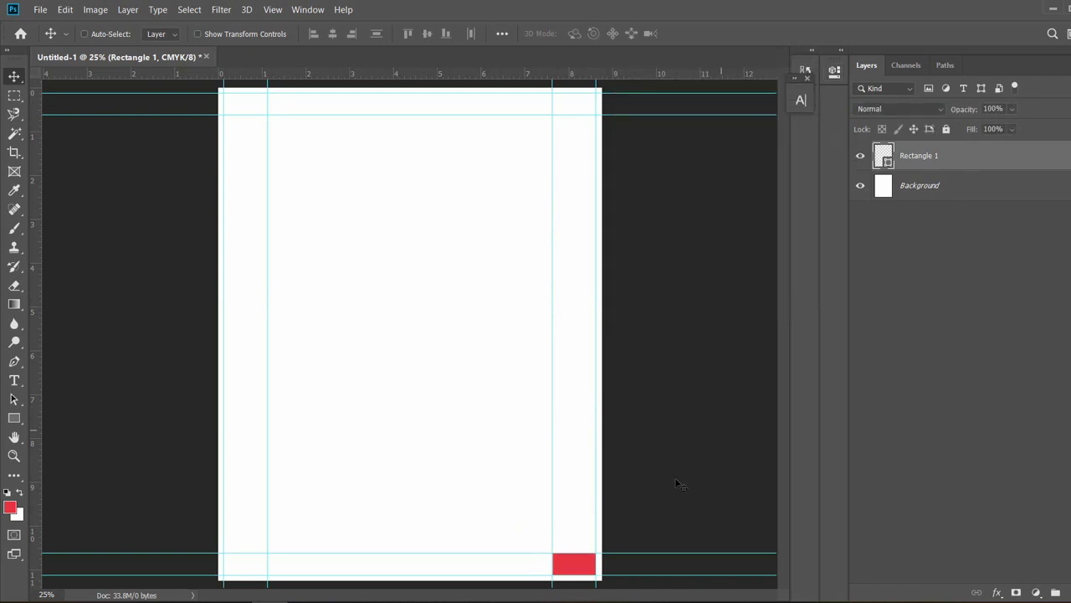
Move the red rectangle to the page's upper-left margin corner and stretch its left side to the canvas edge.
{"action": "left_click_drag", "start_coordinate": [583, 565], "coordinate": [219, 103]}
{"action": "left_click", "coordinate": [219, 34]}
{"action": "left_click", "coordinate": [16, 77]}
{"action": "left_click", "coordinate": [234, 35]}
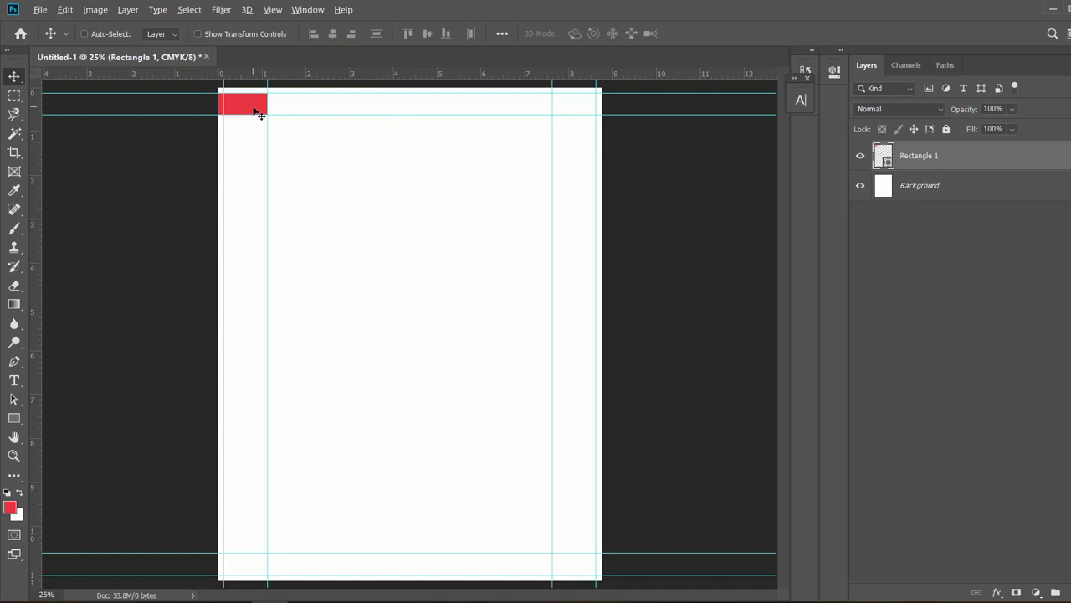
Duplicate the red rectangle against the right canvas edge and stretch the copy leftward to about 471% width.
{"action": "left_click_drag", "start_coordinate": [257, 106], "coordinate": [593, 107]}
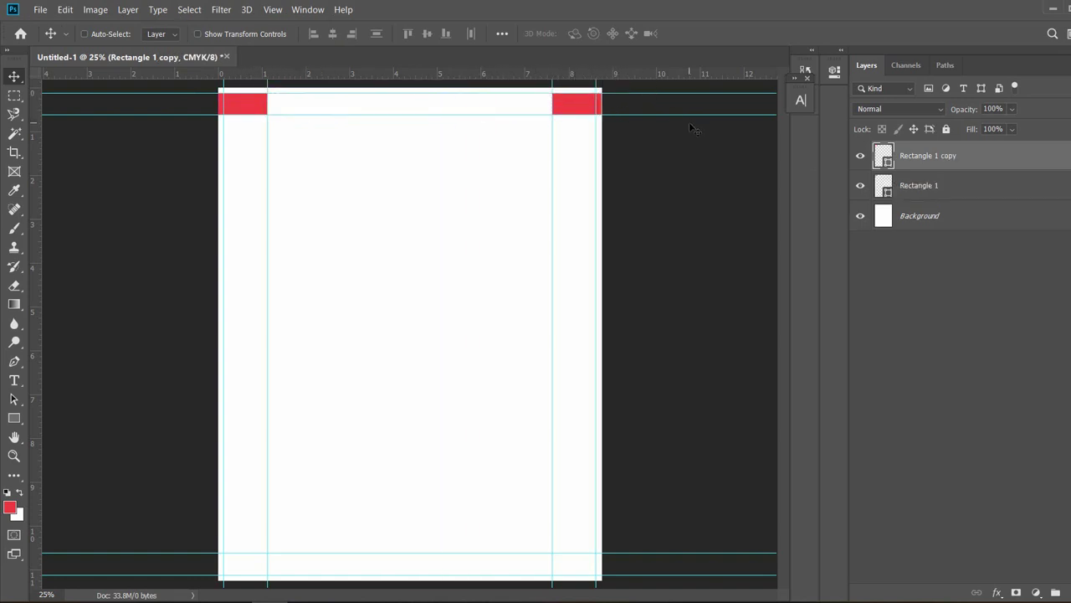
{"action": "key", "text": "shift+Right"}
{"action": "key", "text": "ctrl+t"}
{"action": "left_click_drag", "start_coordinate": [553, 104], "coordinate": [371, 109]}
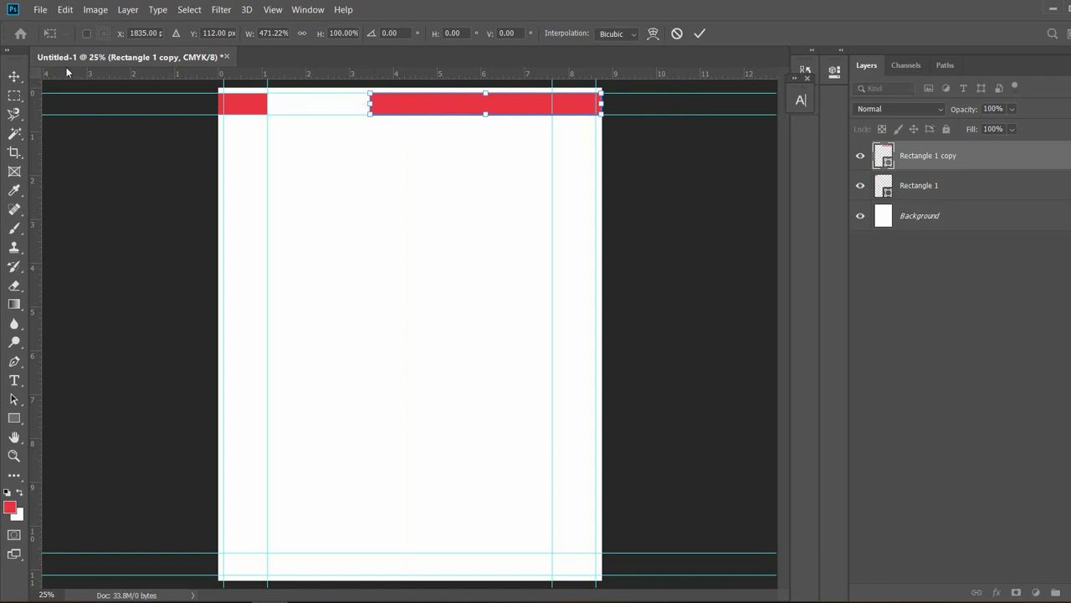
{"action": "key", "text": "Return"}
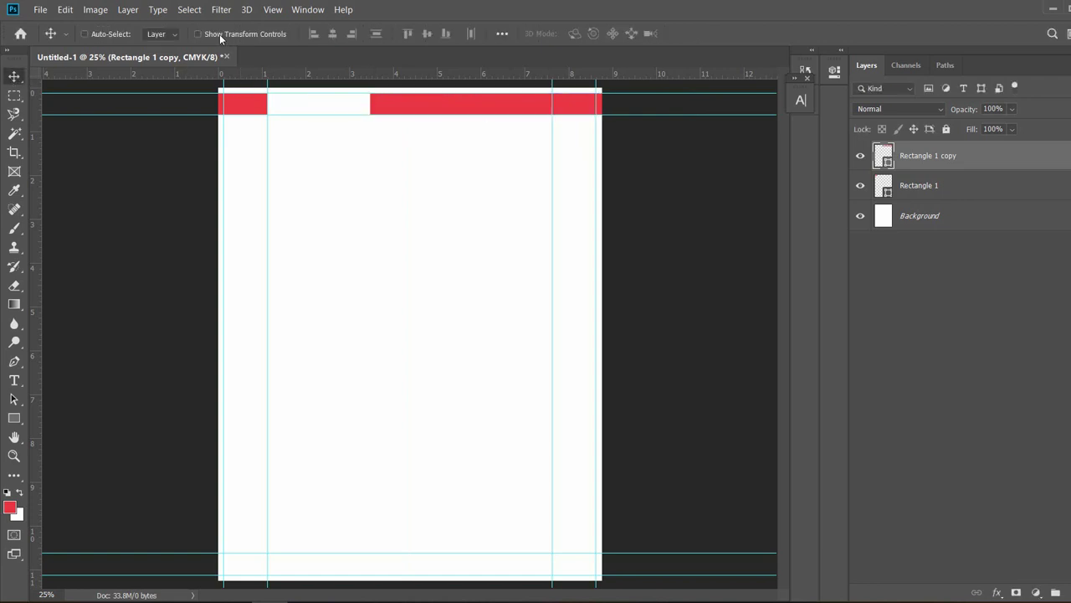
Open Logo.png and bring the logo into the letterhead, in the gap between the two red header bars.
{"action": "left_click", "coordinate": [39, 9]}
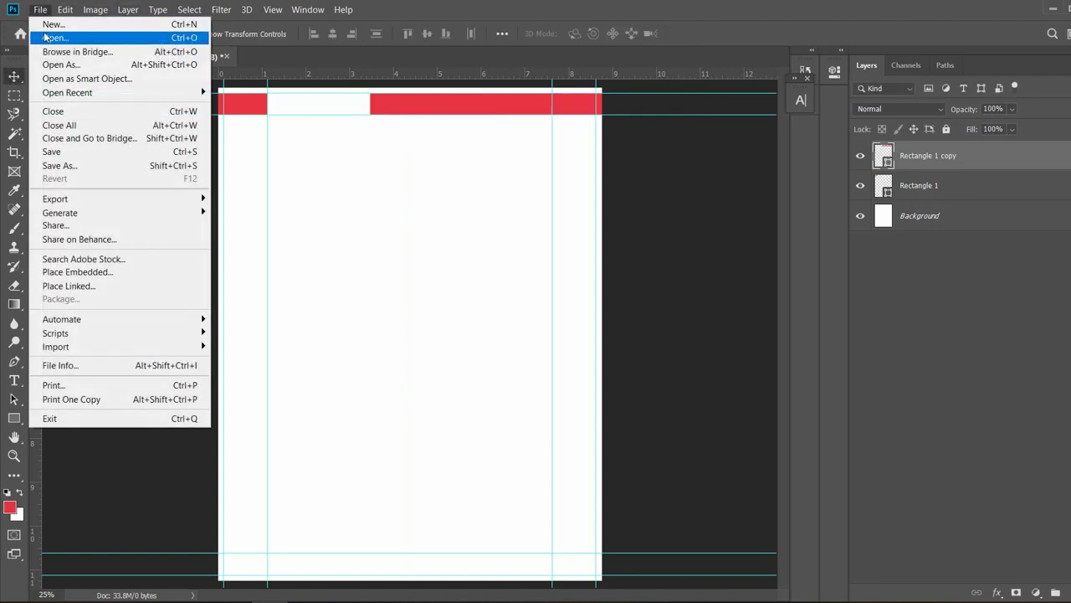
{"action": "left_click", "coordinate": [46, 38]}
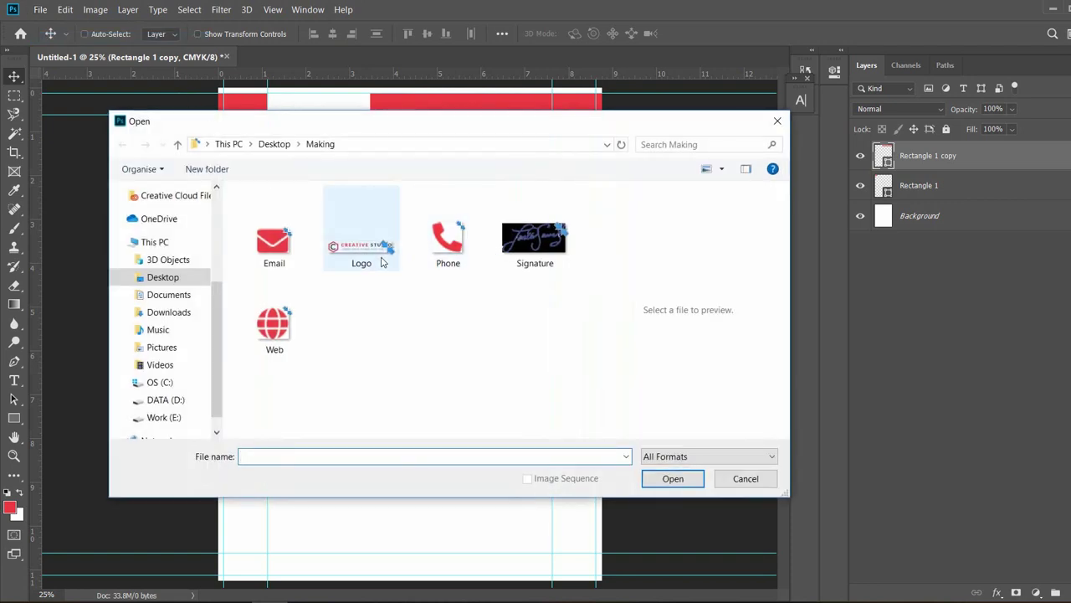
{"action": "left_click", "coordinate": [377, 255]}
{"action": "left_click", "coordinate": [673, 478]}
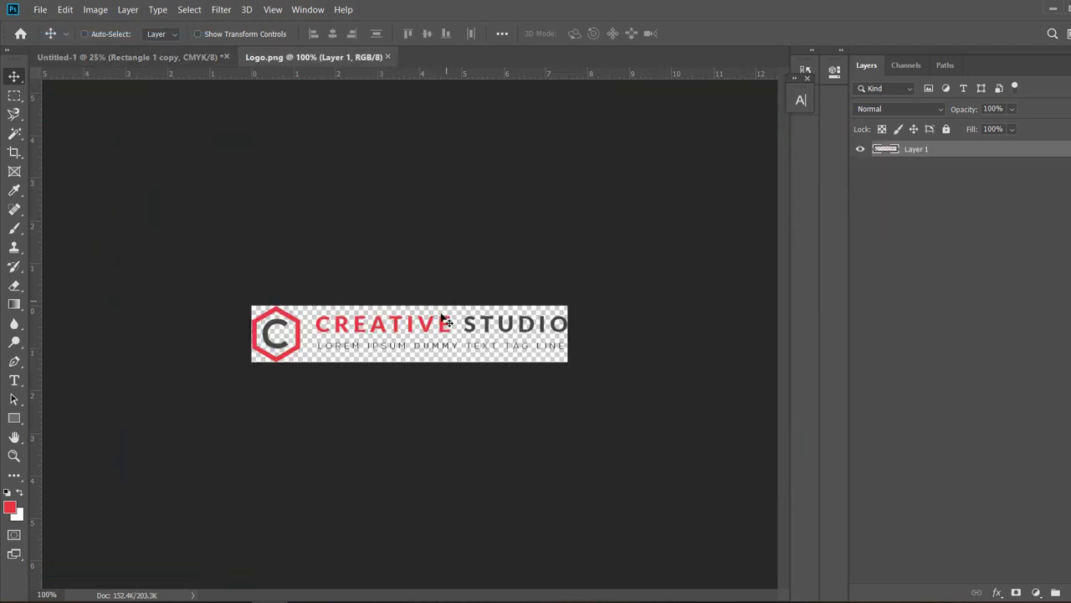
{"action": "left_click_drag", "start_coordinate": [421, 347], "coordinate": [309, 108]}
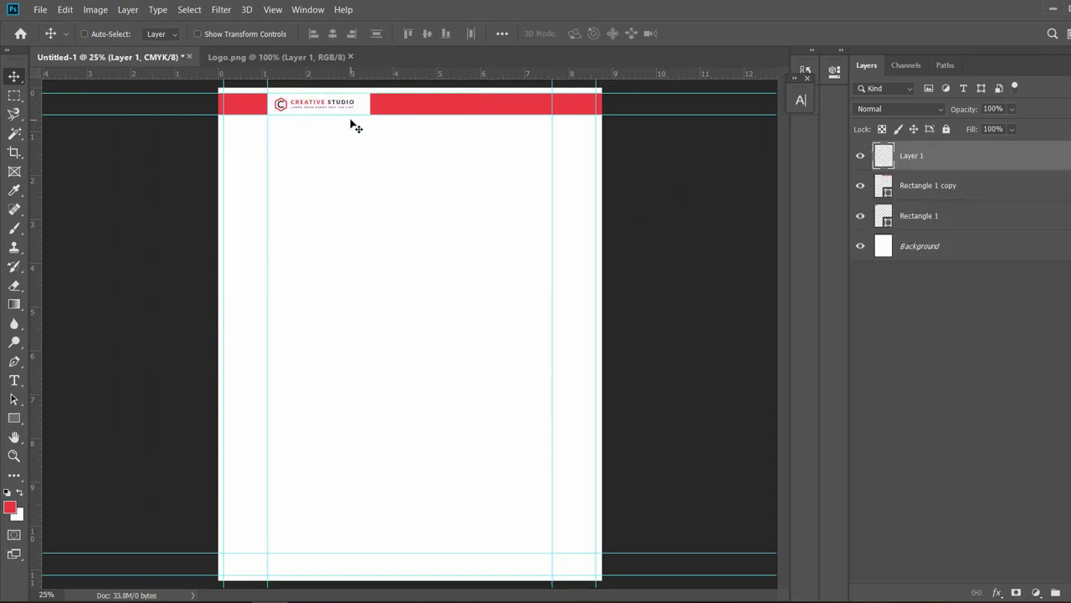
Nudge the logo slightly left within the white gap of the header.
{"action": "key", "text": "Left"}
{"action": "key", "text": "Left"}
{"action": "key", "text": "Left"}
{"action": "key", "text": "Left"}
{"action": "key", "text": "Left"}
{"action": "key", "text": "Left"}
{"action": "key", "text": "Left"}
{"action": "key", "text": "Left"}
{"action": "key", "text": "Left"}
{"action": "key", "text": "Left"}
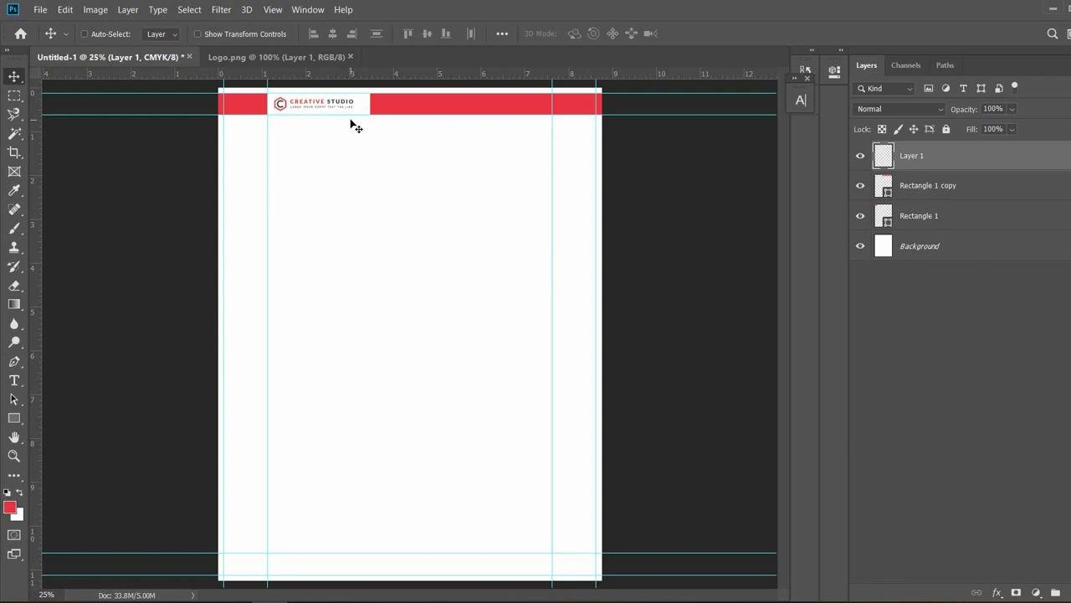
{"action": "key", "text": "Left"}
{"action": "key", "text": "Left"}
{"action": "key", "text": "Left"}
{"action": "key", "text": "Left"}
Extend the long red bar's left end slightly toward the logo to narrow the white gap.
{"action": "left_click", "coordinate": [951, 189]}
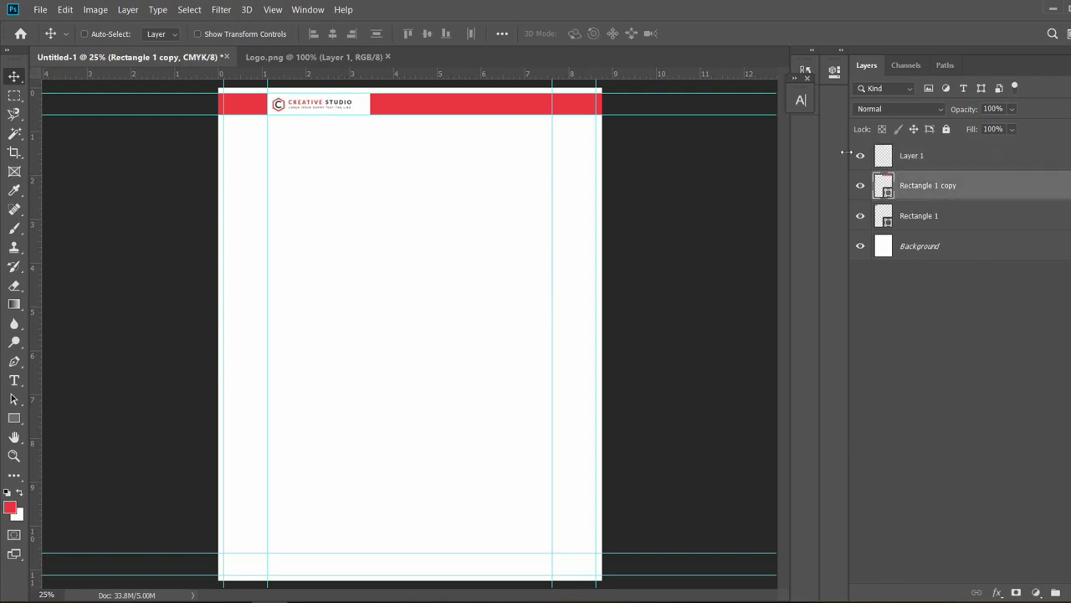
{"action": "left_click", "coordinate": [251, 36]}
{"action": "left_click", "coordinate": [369, 103]}
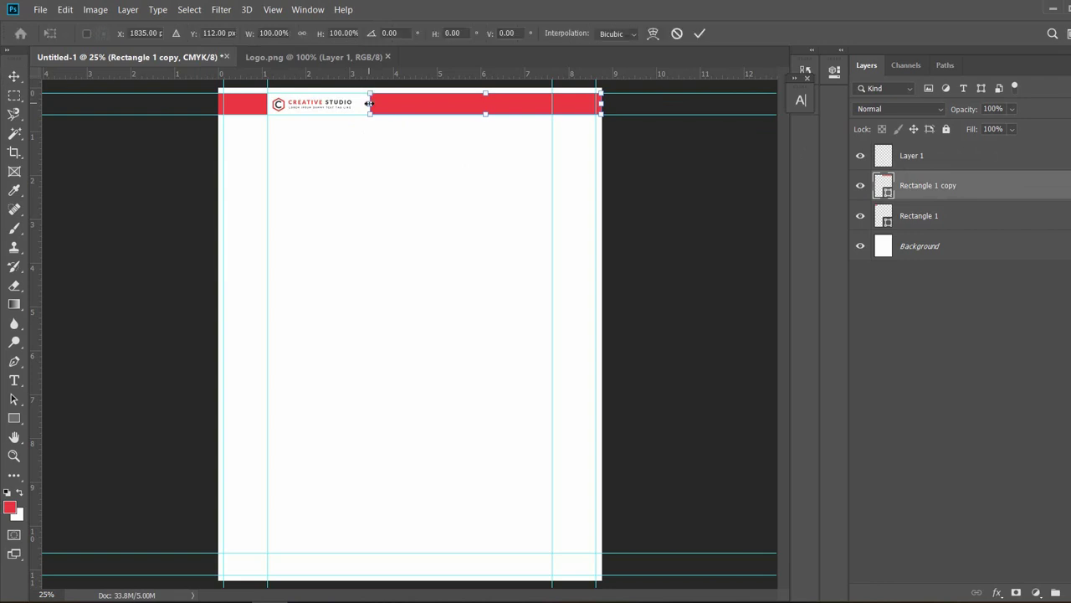
{"action": "left_click_drag", "start_coordinate": [369, 102], "coordinate": [360, 105]}
{"action": "left_click", "coordinate": [15, 76]}
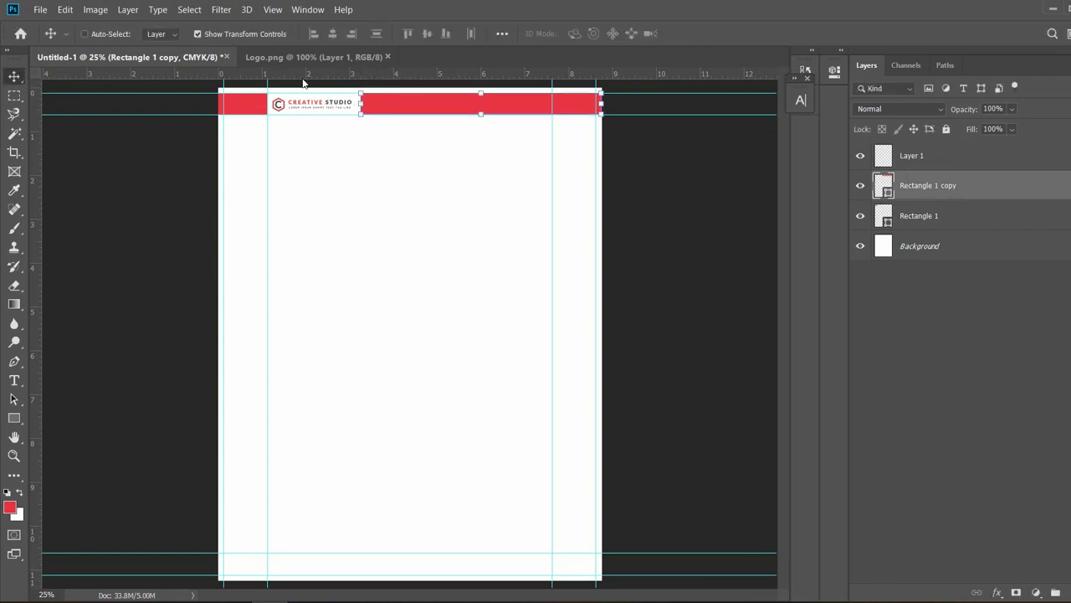
{"action": "left_click", "coordinate": [241, 35]}
Duplicate the long red header bar and fill the copy with dark grey 494848.
{"action": "key", "text": "ctrl+plus"}
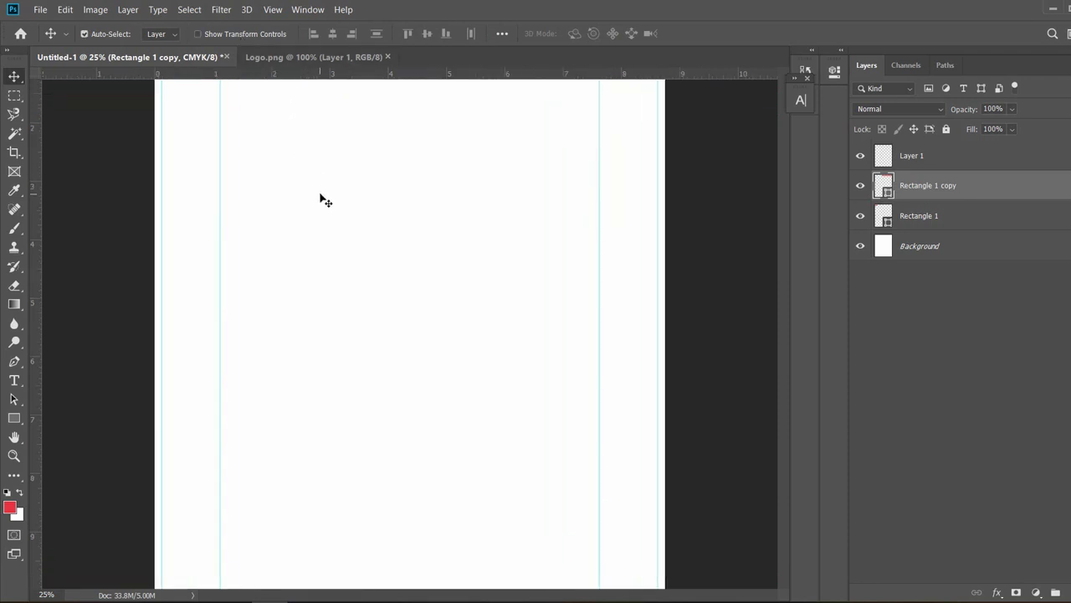
{"action": "left_click_drag", "start_coordinate": [346, 179], "coordinate": [392, 403]}
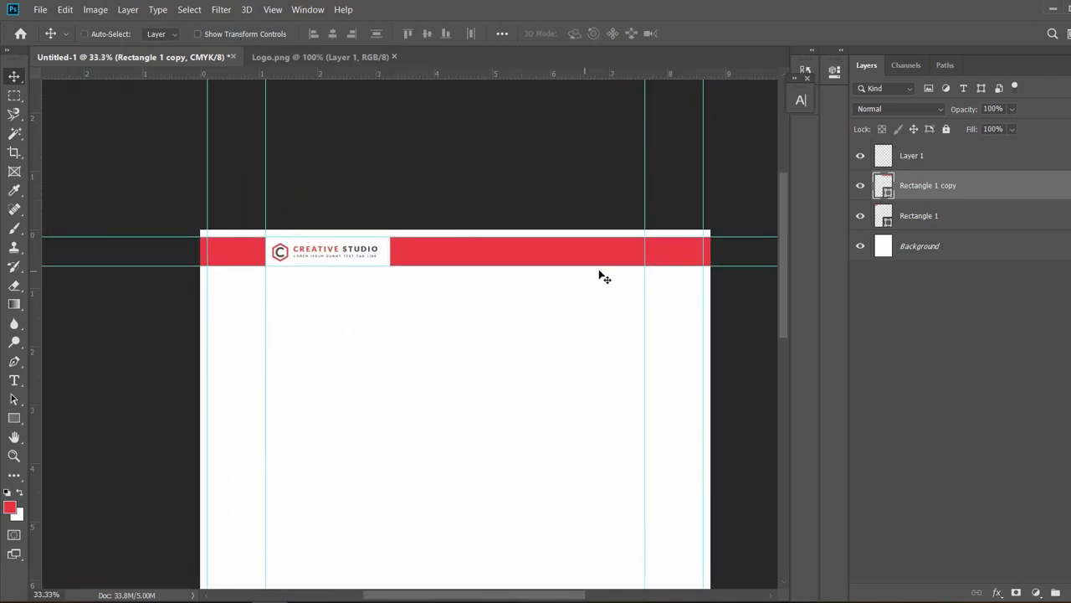
{"action": "left_click_drag", "start_coordinate": [522, 363], "coordinate": [469, 314]}
{"action": "key", "text": "ctrl"}
{"action": "key", "text": "ctrl+z"}
{"action": "left_click_drag", "start_coordinate": [478, 379], "coordinate": [450, 318]}
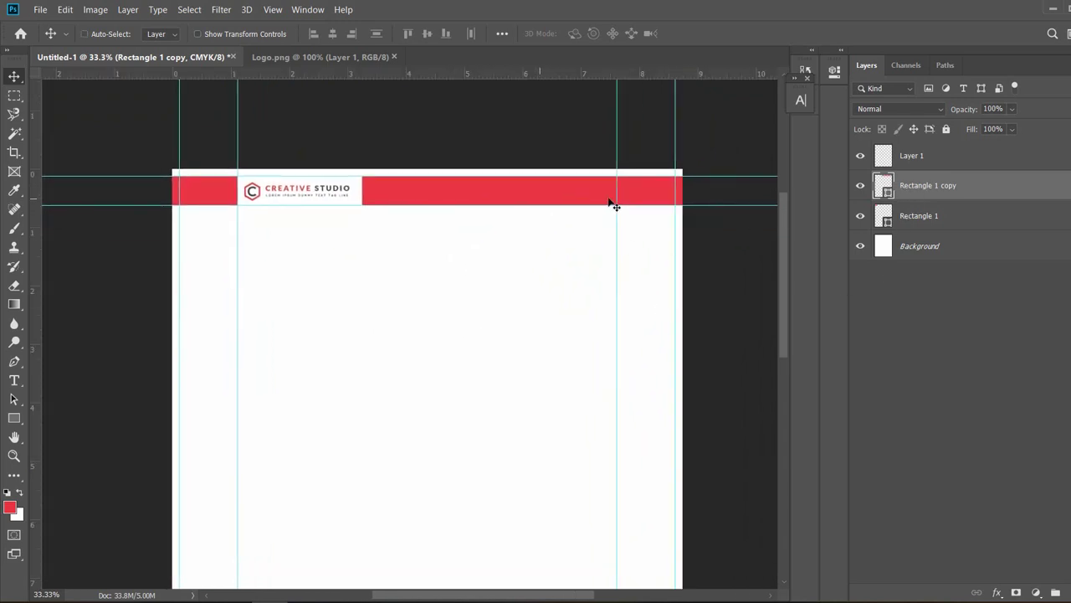
{"action": "right_click", "coordinate": [904, 184]}
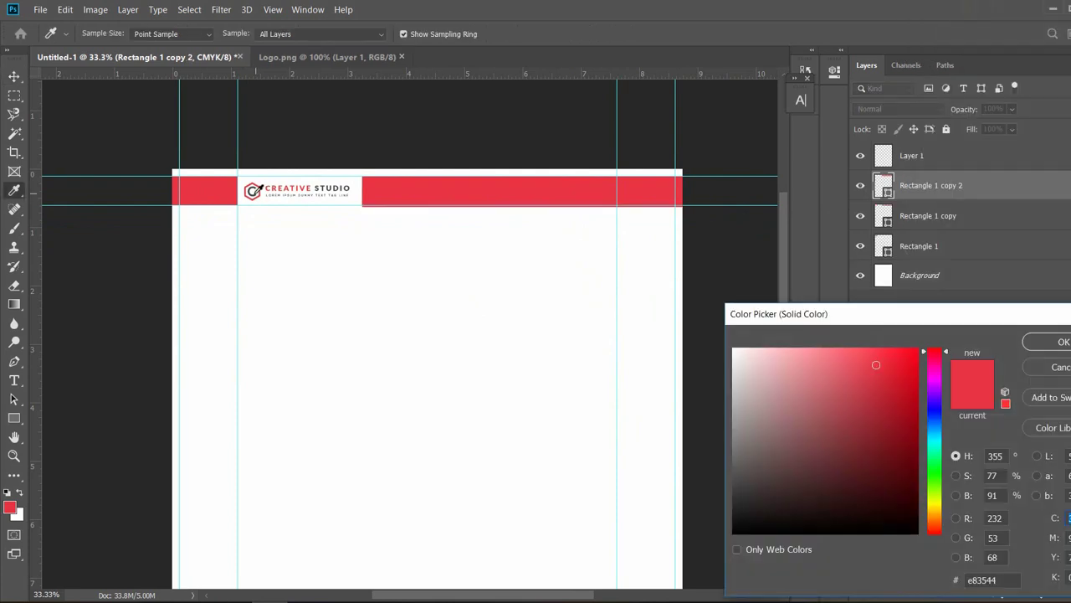
{"action": "left_click", "coordinate": [737, 455]}
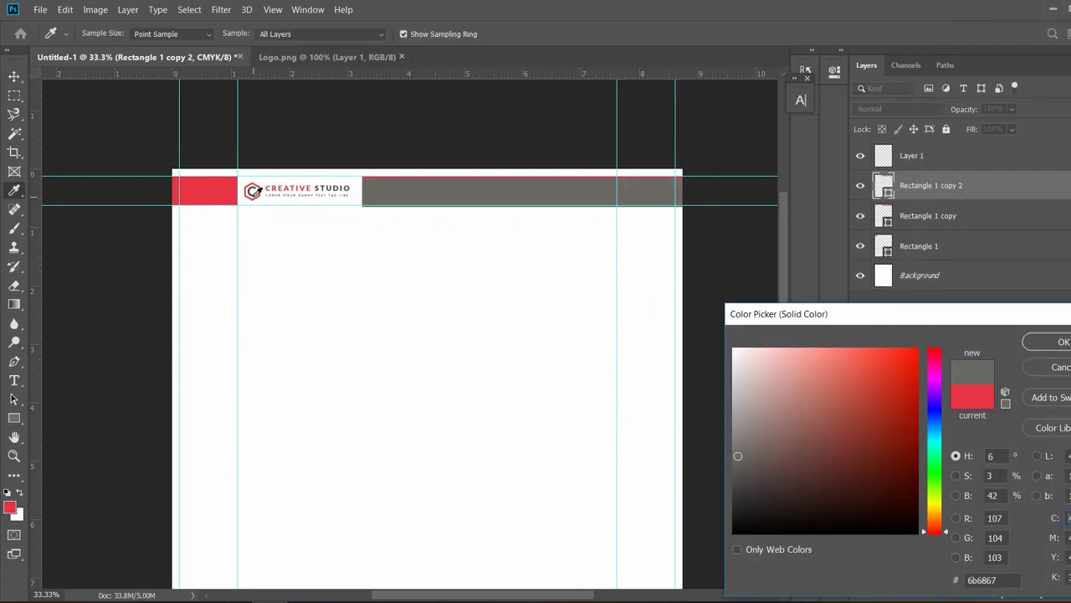
{"action": "left_click", "coordinate": [735, 479]}
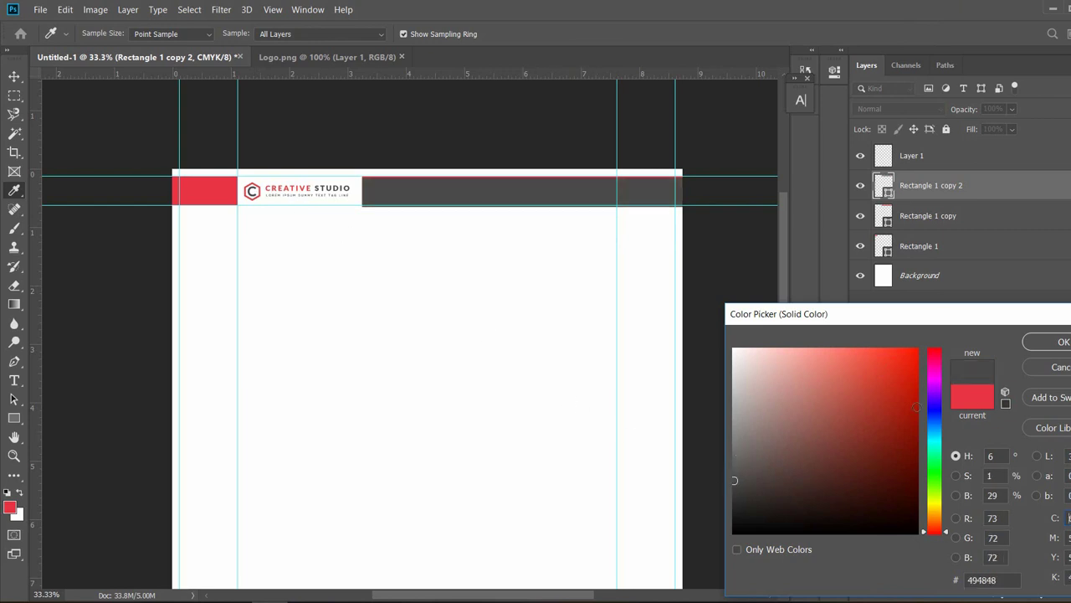
{"action": "left_click", "coordinate": [1050, 344]}
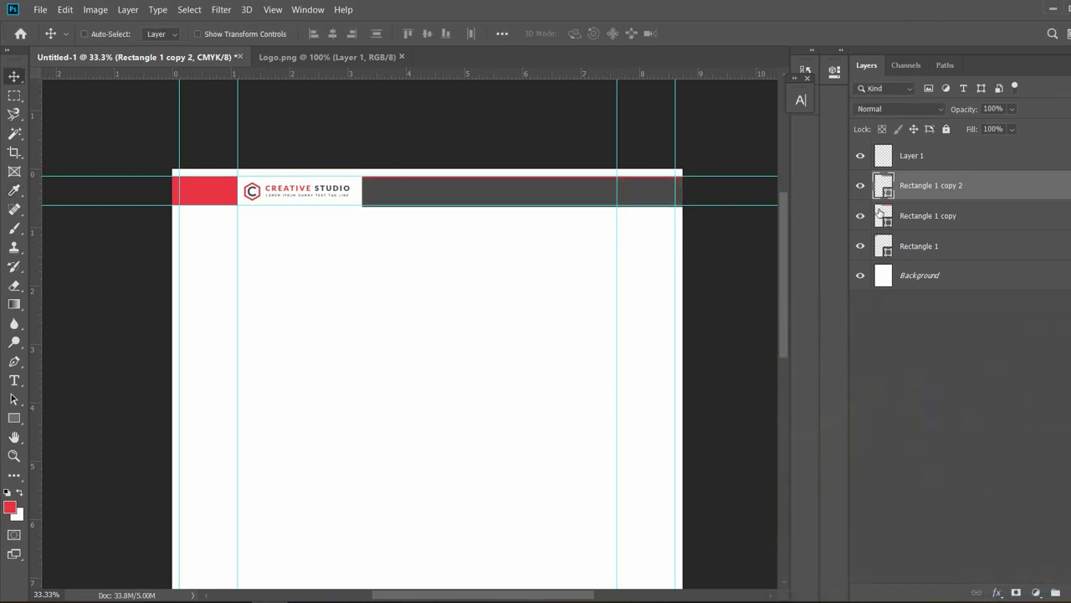
Place the dark grey bar beneath the long red bar and, with guides hidden, nudge it down to form a thin underline.
{"action": "left_click_drag", "start_coordinate": [902, 193], "coordinate": [909, 222]}
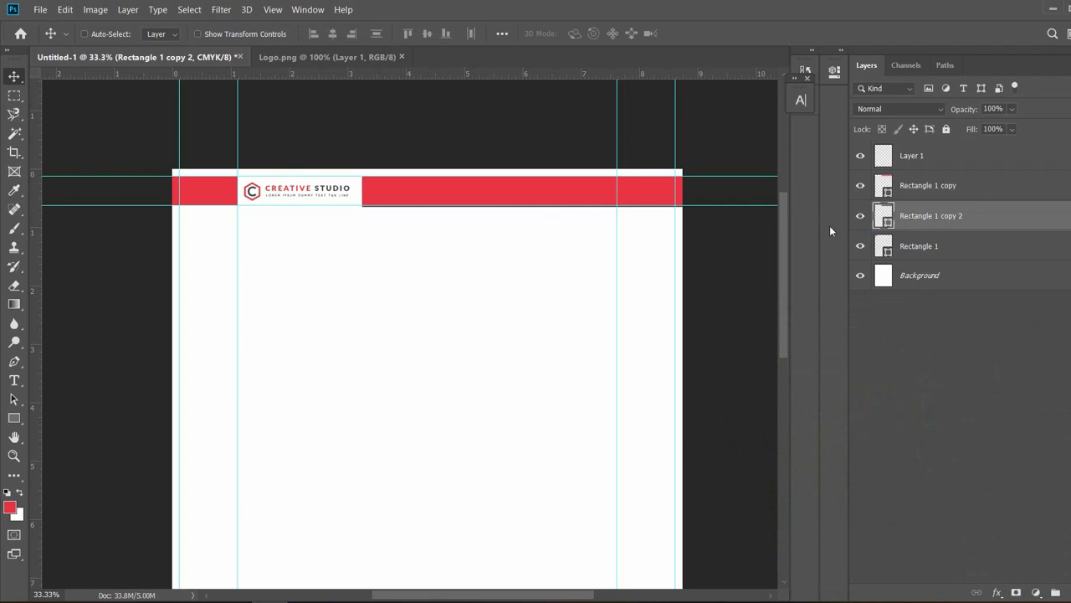
{"action": "key", "text": "ctrl+;"}
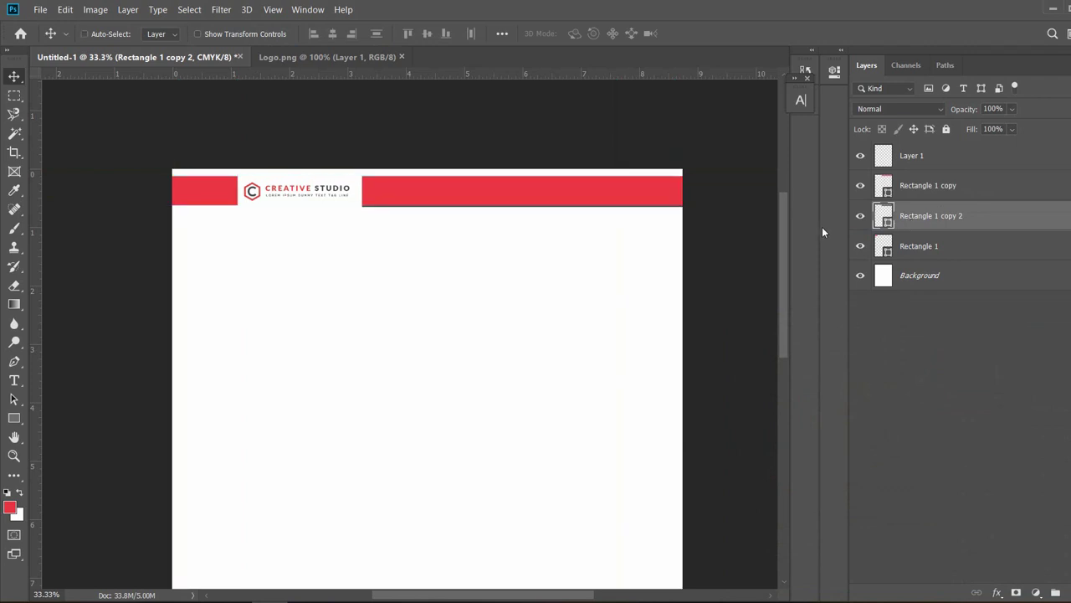
{"action": "key", "text": "Down"}
{"action": "key", "text": "Down"}
{"action": "key", "text": "Down"}
{"action": "key", "text": "Up"}
{"action": "key", "text": "Up"}
{"action": "key", "text": "Down"}
{"action": "key", "text": "Down"}
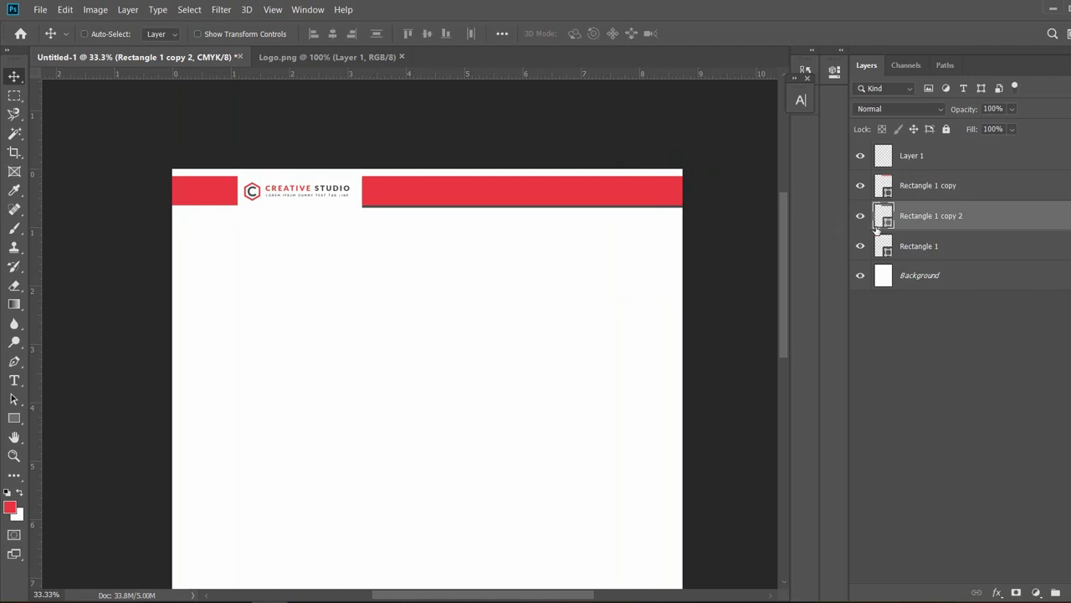
Duplicate the dark grey underline bar and move the copy left over the short red header bar and logo.
{"action": "right_click", "coordinate": [916, 223]}
{"action": "left_click", "coordinate": [962, 65]}
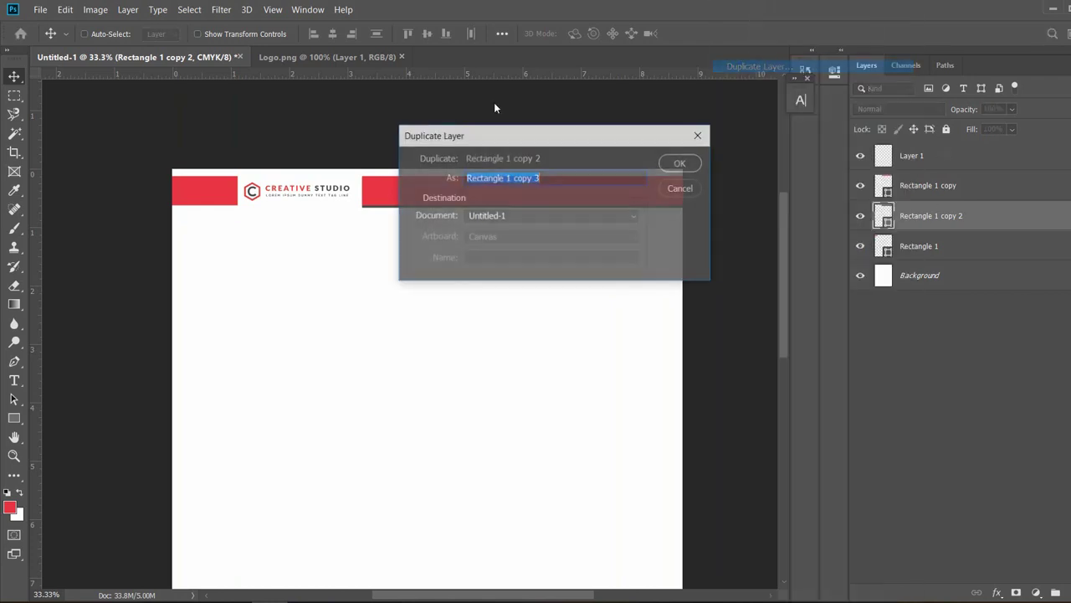
{"action": "left_click", "coordinate": [679, 164]}
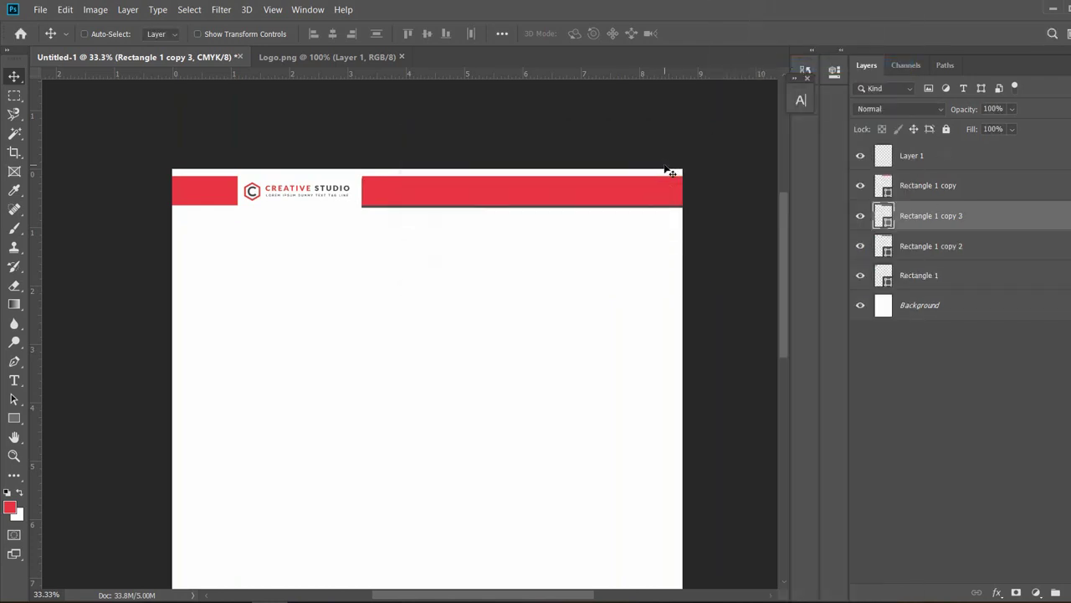
{"action": "left_click_drag", "start_coordinate": [563, 195], "coordinate": [335, 198]}
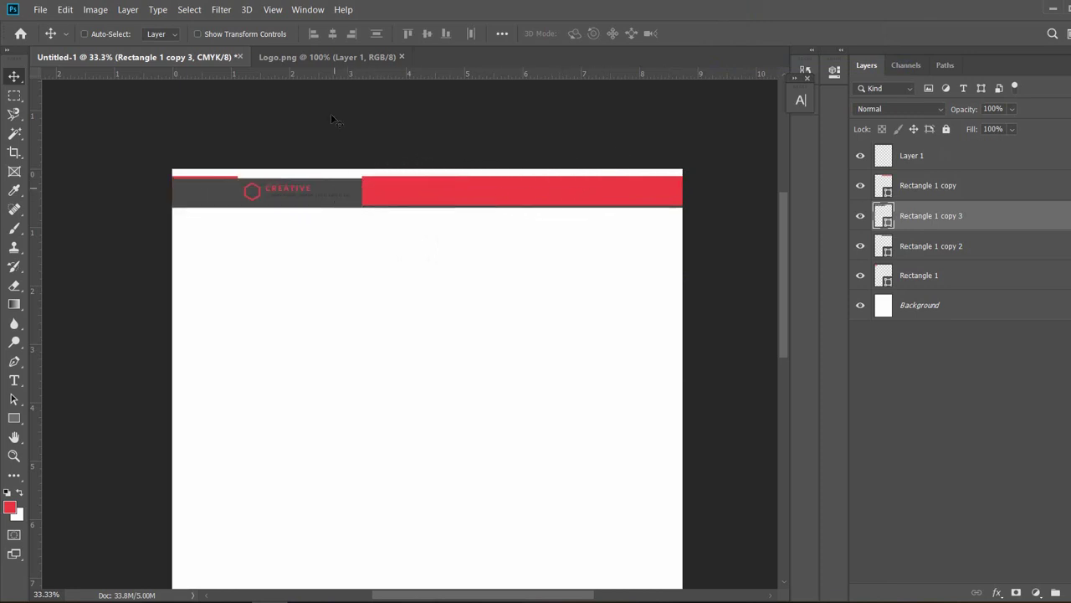
Scale the dark grey copy down to end at the short red bar's right edge and place it beneath that bar as an underline.
{"action": "left_click", "coordinate": [60, 12]}
{"action": "mouse_move", "coordinate": [206, 328]}
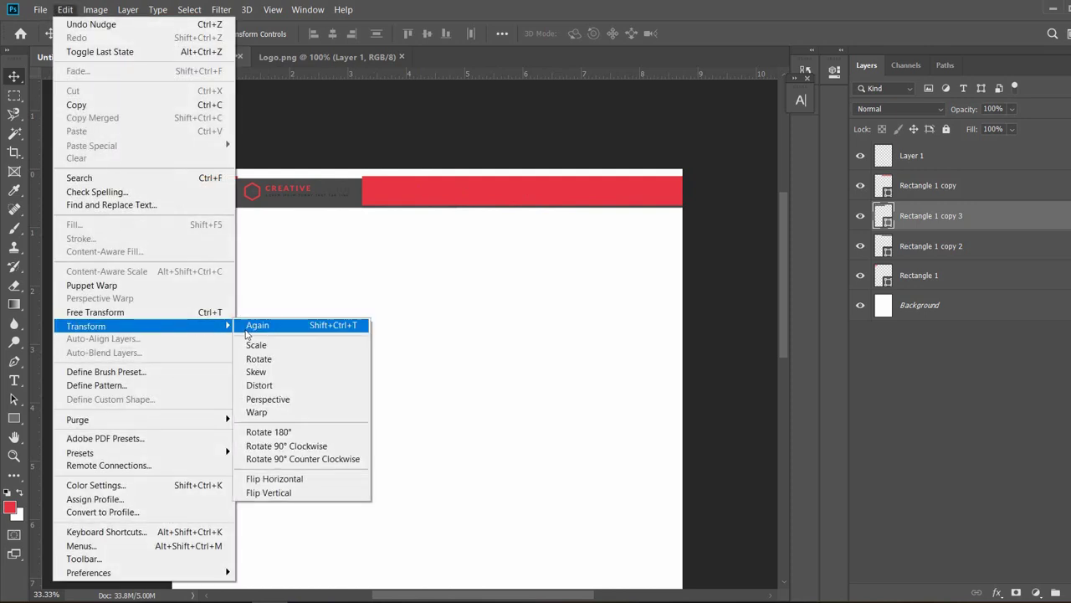
{"action": "left_click", "coordinate": [257, 344]}
{"action": "left_click_drag", "start_coordinate": [457, 191], "coordinate": [238, 191]}
{"action": "left_click", "coordinate": [15, 76]}
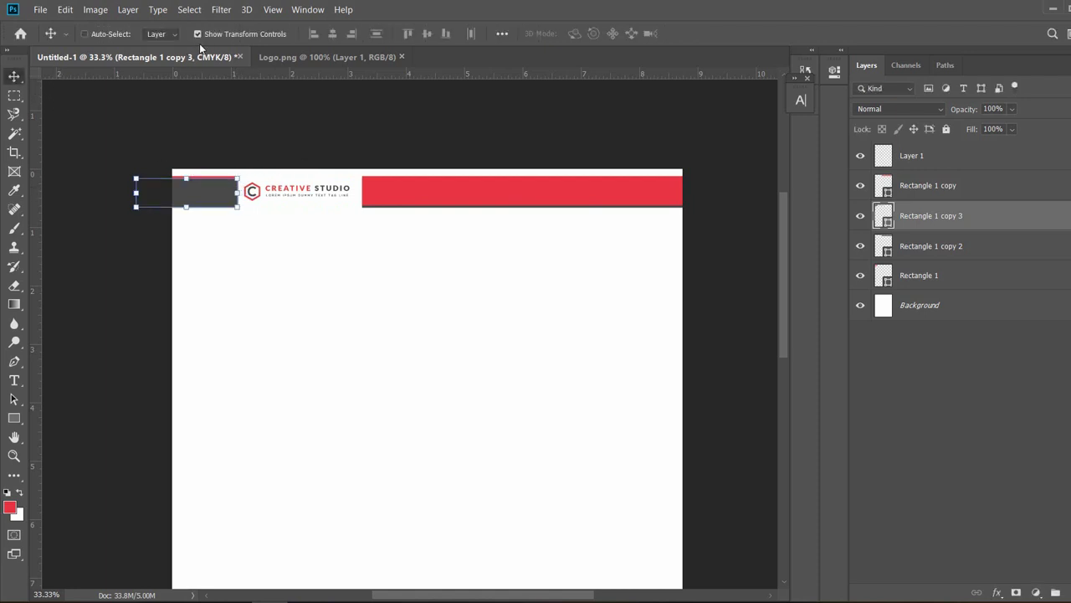
{"action": "left_click", "coordinate": [198, 34]}
{"action": "left_click_drag", "start_coordinate": [932, 228], "coordinate": [909, 282]}
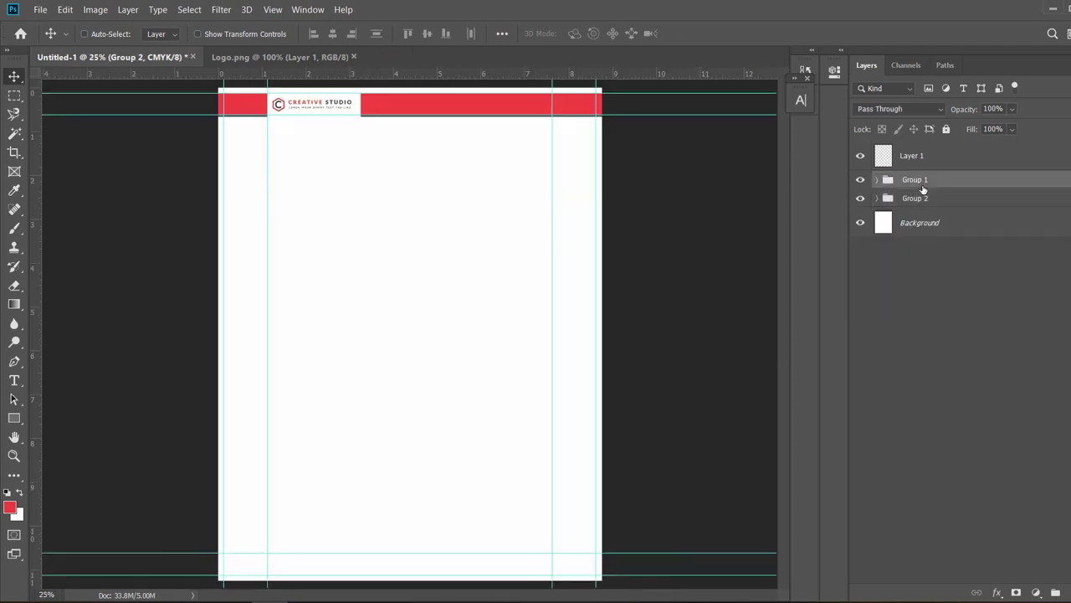
Copy the long header bar group to the page's bottom edge and stretch its two bars across the full page width.
{"action": "left_click", "coordinate": [920, 183]}
{"action": "left_click_drag", "start_coordinate": [513, 109], "coordinate": [367, 573]}
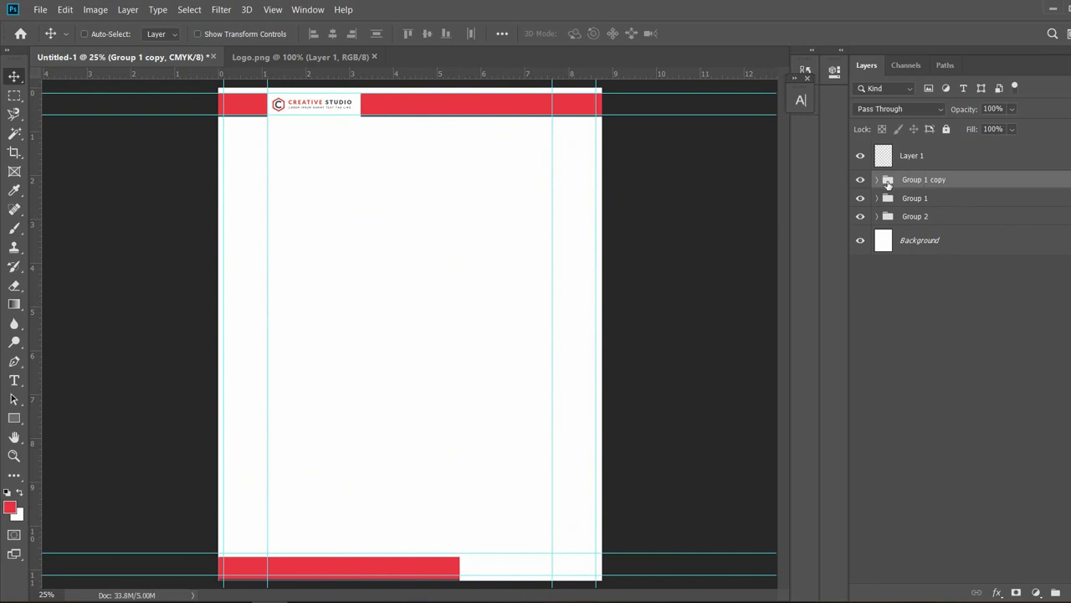
{"action": "left_click", "coordinate": [877, 180]}
{"action": "left_click", "coordinate": [936, 210]}
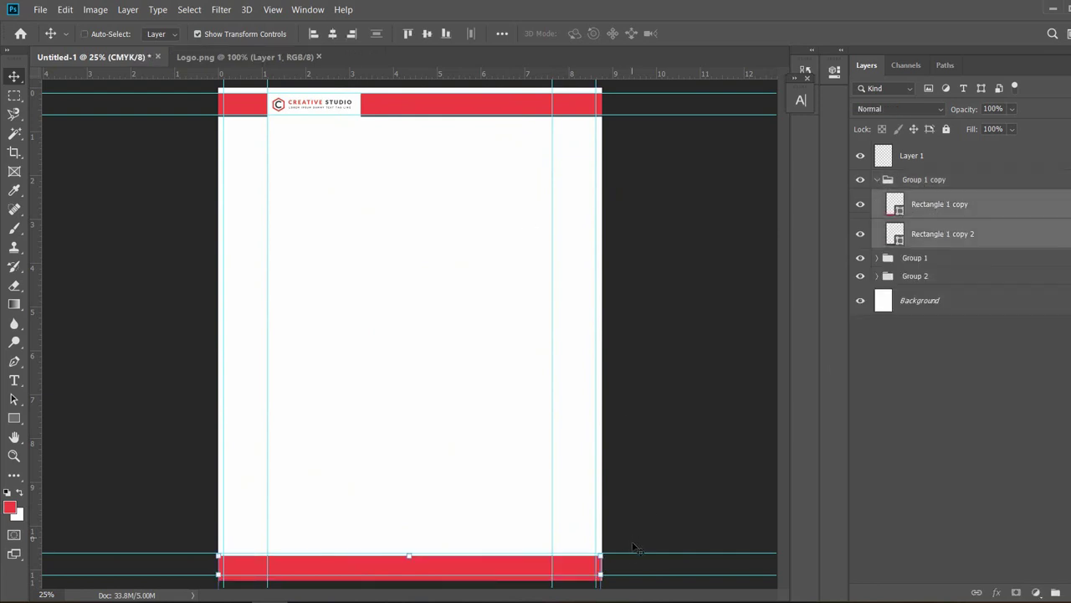
{"action": "left_click_drag", "start_coordinate": [600, 574], "coordinate": [602, 574]}
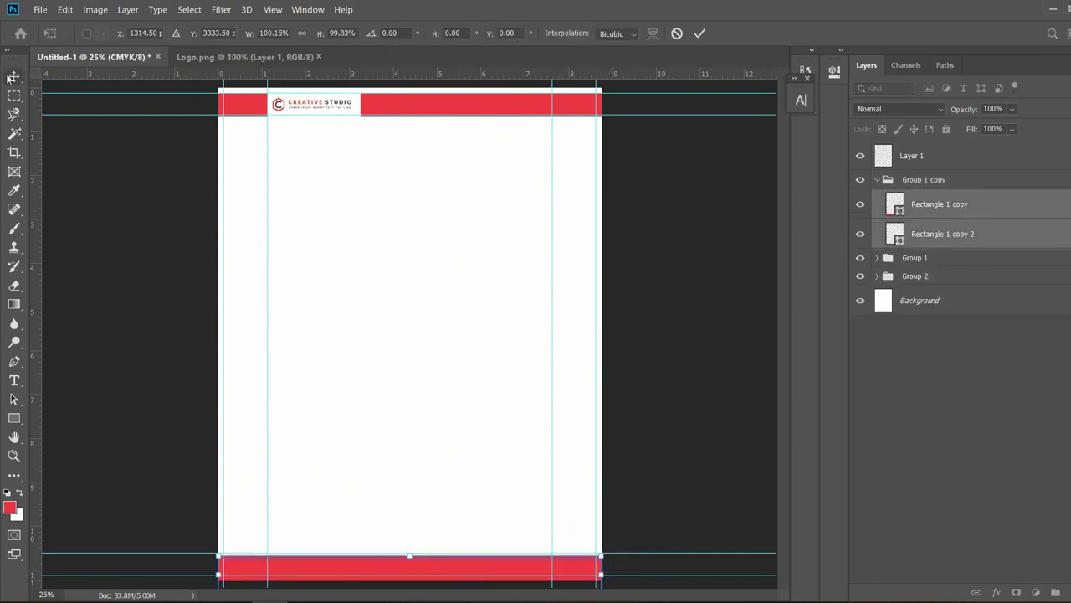
{"action": "left_click", "coordinate": [13, 77]}
{"action": "left_click", "coordinate": [263, 35]}
With guides temporarily hidden, shift the footer's dark grey bar up to form a thin line above the red bar and compare it with the header.
{"action": "left_click", "coordinate": [938, 236]}
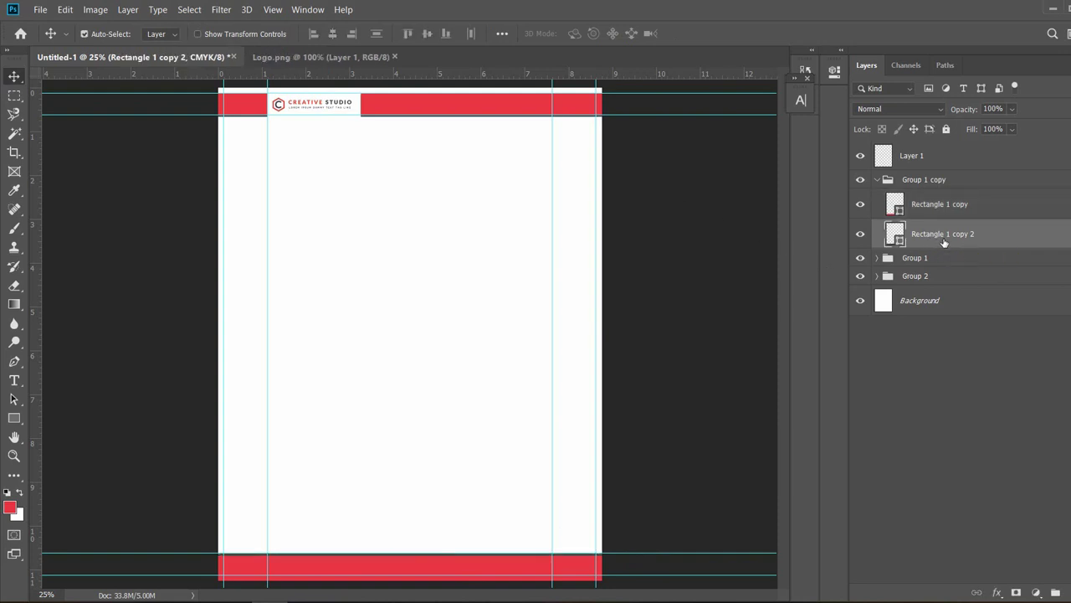
{"action": "key", "text": "ctrl+;"}
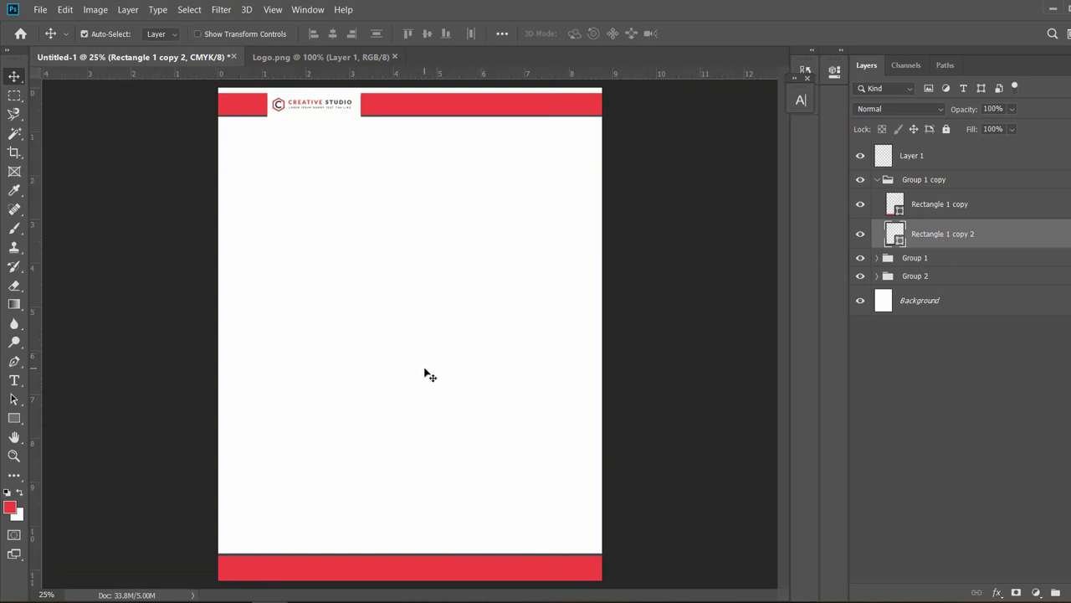
{"action": "key", "text": "ctrl+plus"}
{"action": "key", "text": "ctrl+plus"}
{"action": "left_click_drag", "start_coordinate": [489, 395], "coordinate": [544, 385]}
{"action": "left_click_drag", "start_coordinate": [492, 175], "coordinate": [448, 535]}
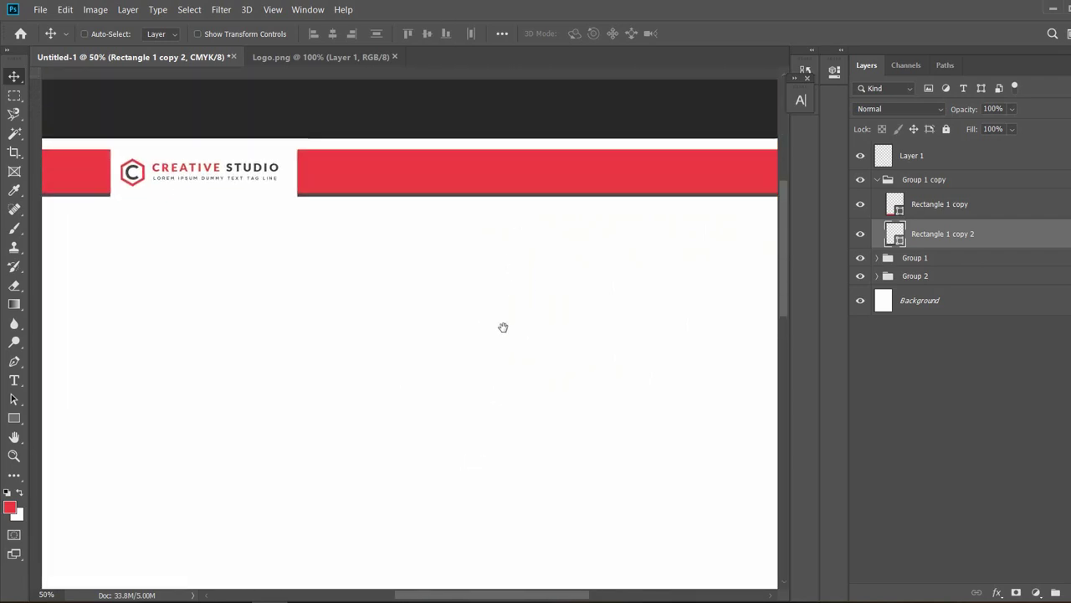
{"action": "key", "text": "ctrl+minus"}
{"action": "key", "text": "ctrl+minus"}
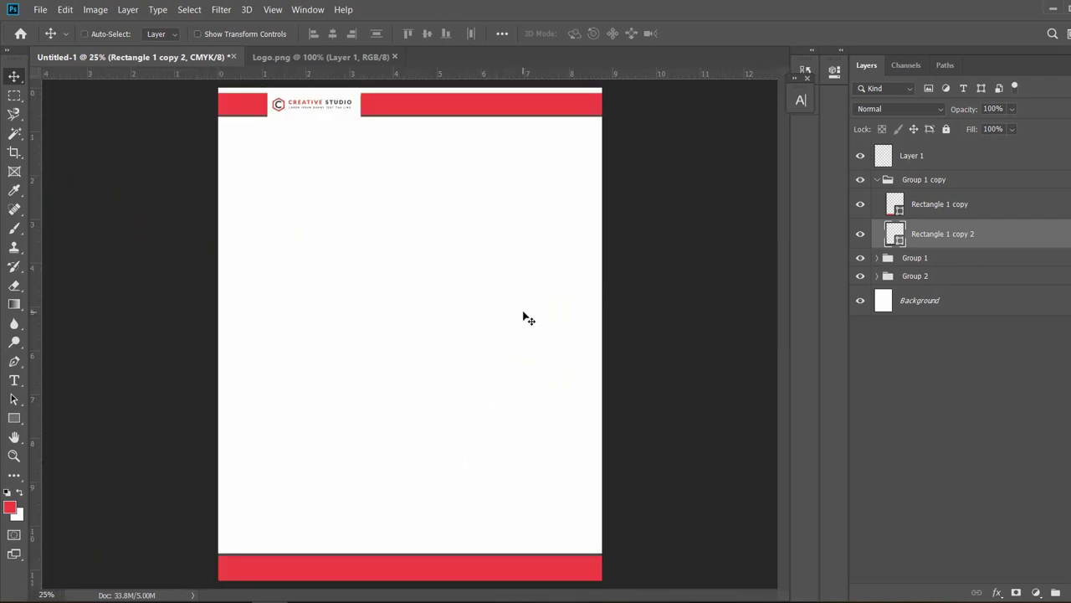
{"action": "key", "text": "ctrl+semicolon"}
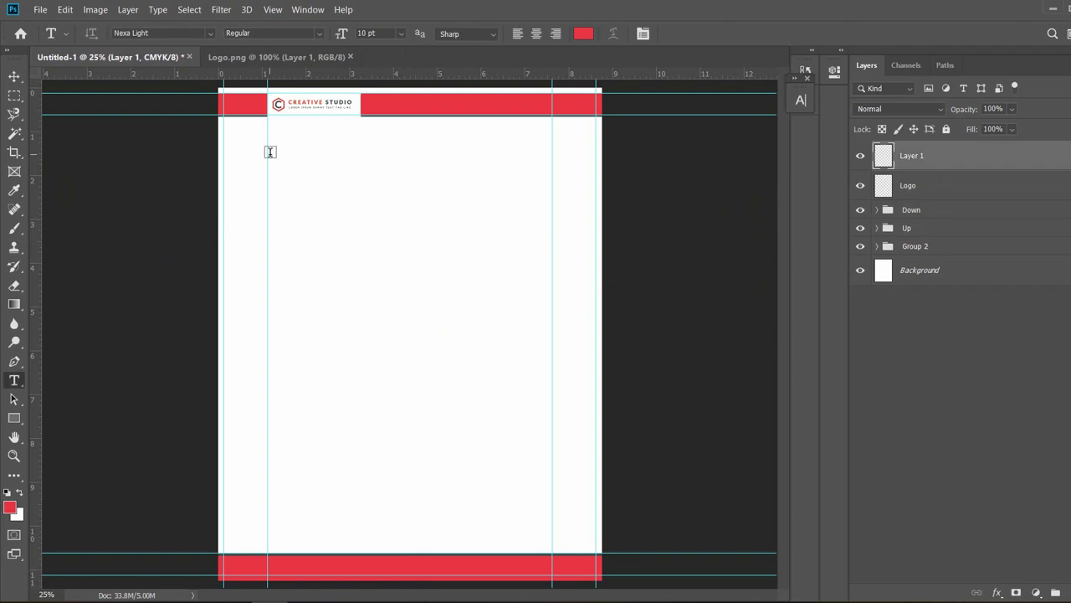
Add the text "To" at the left margin guide below the logo, set in Nexa Bold at 12 pt.
{"action": "left_click", "coordinate": [269, 152]}
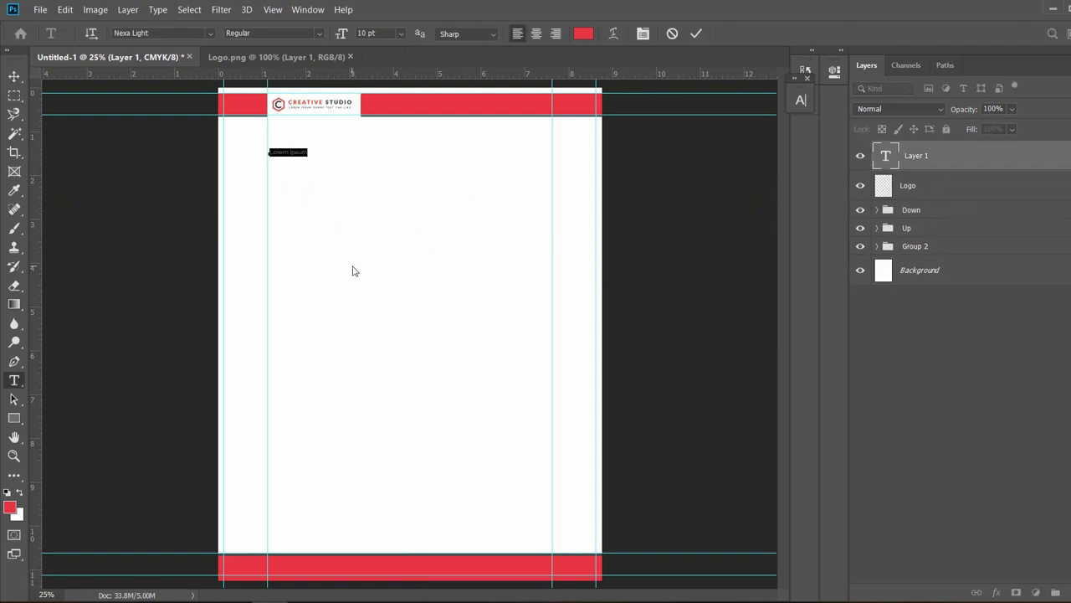
{"action": "key", "text": "BackSpace"}
{"action": "type", "text": "To"}
{"action": "key", "text": "ctrl+a"}
{"action": "left_click", "coordinate": [189, 33]}
{"action": "type", "text": "ned"}
{"action": "left_click", "coordinate": [14, 77]}
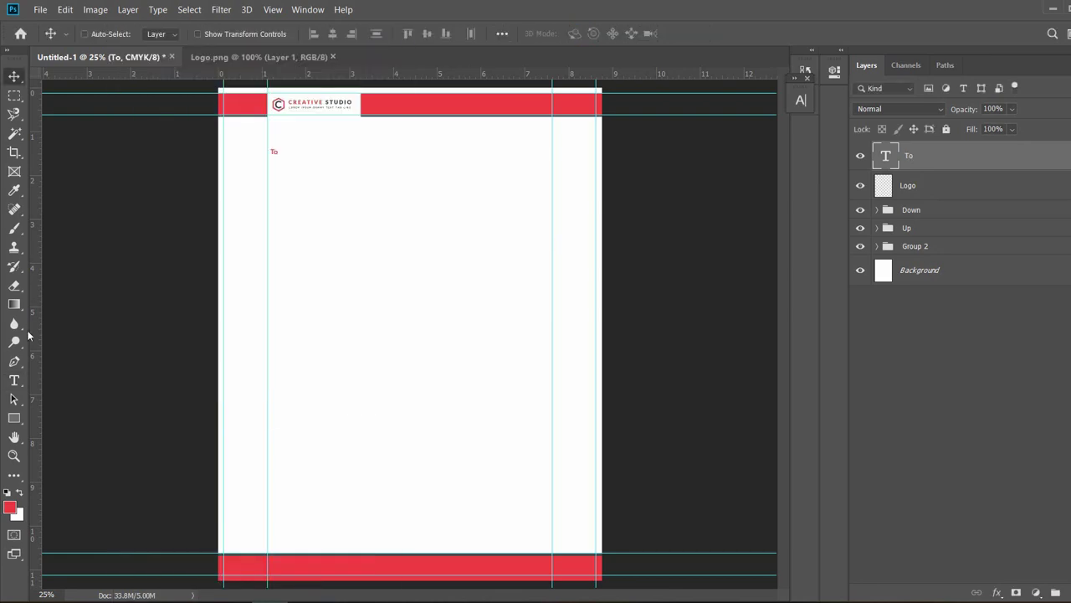
Add a separate "Name Here" text line in red directly below "To".
{"action": "left_click", "coordinate": [15, 381]}
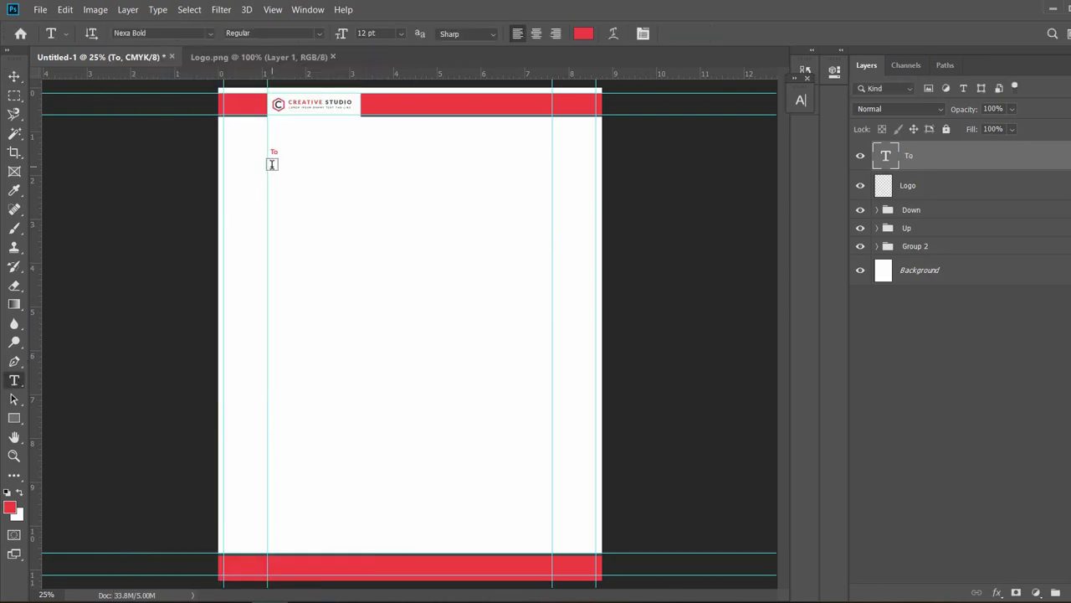
{"action": "left_click", "coordinate": [270, 163]}
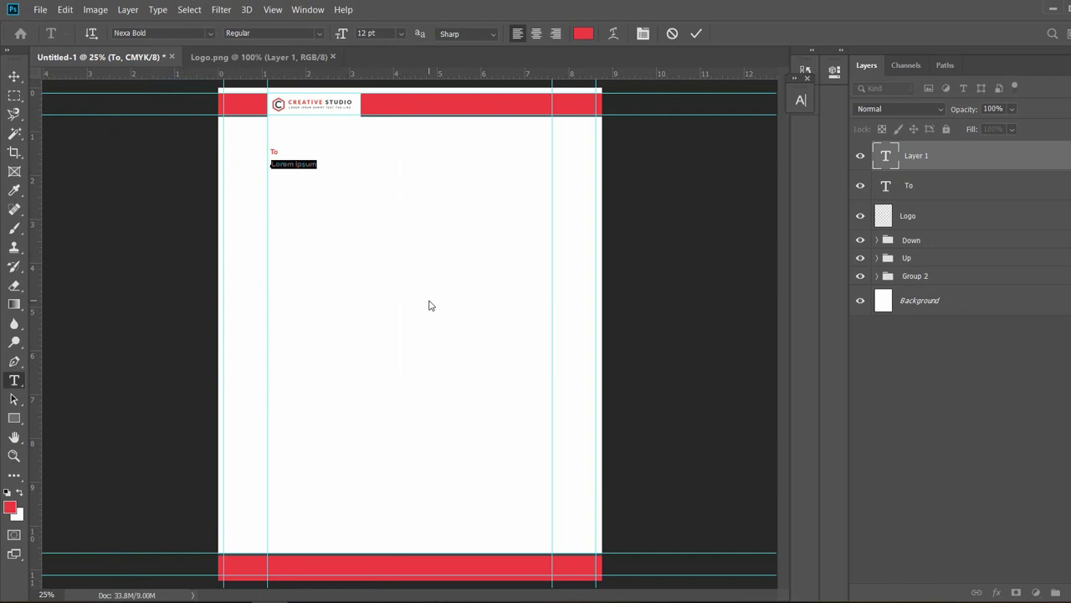
{"action": "type", "text": "Name Here"}
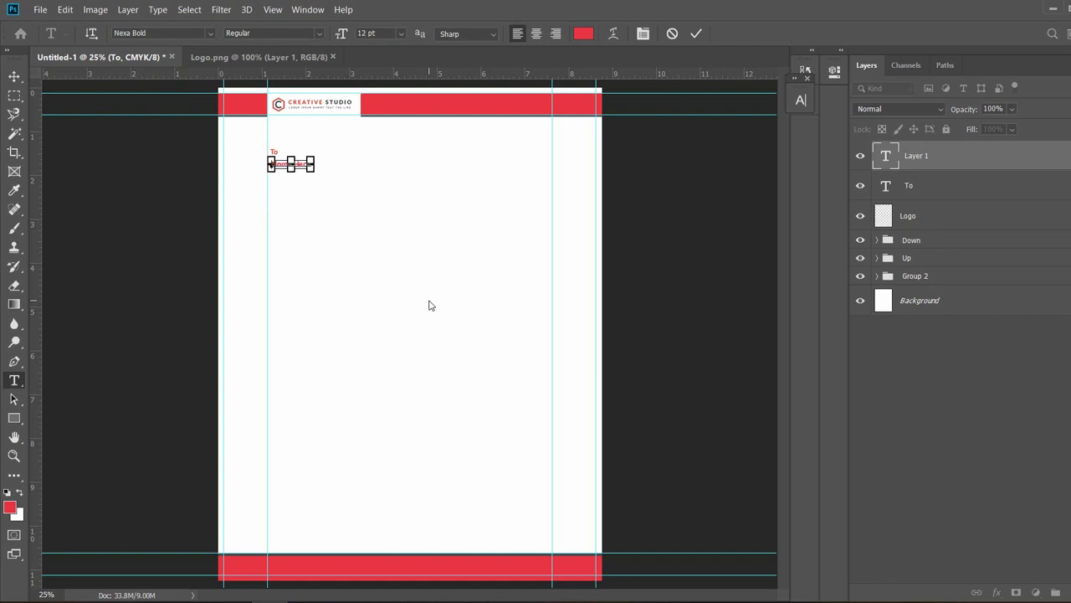
Set the tracking of the "Name Here" text to 50.
{"action": "key", "text": "ctrl+a"}
{"action": "left_click", "coordinate": [802, 100]}
{"action": "left_click", "coordinate": [778, 151]}
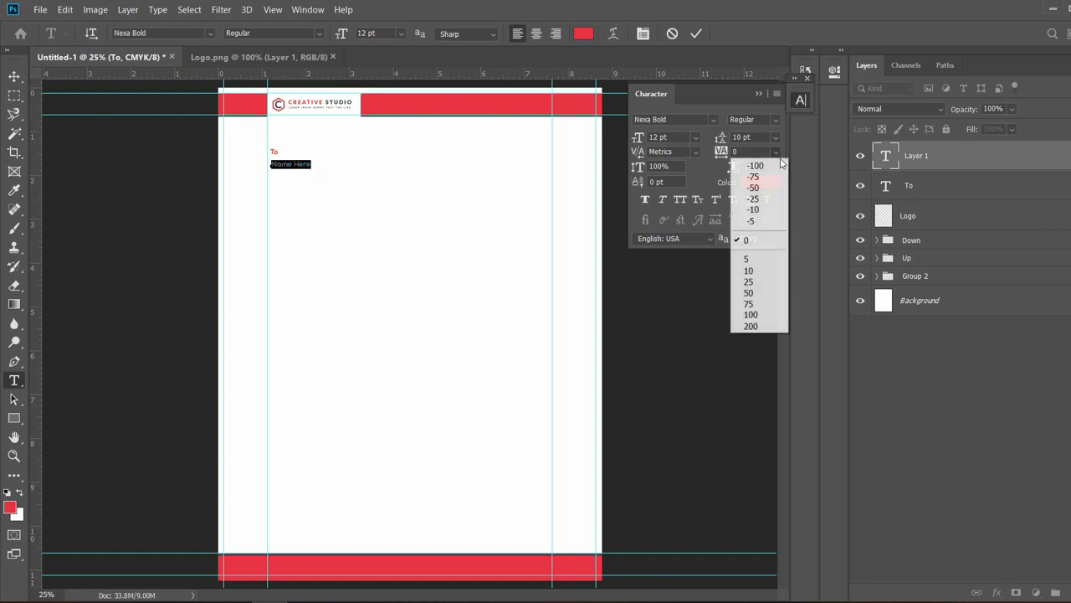
{"action": "left_click", "coordinate": [767, 283]}
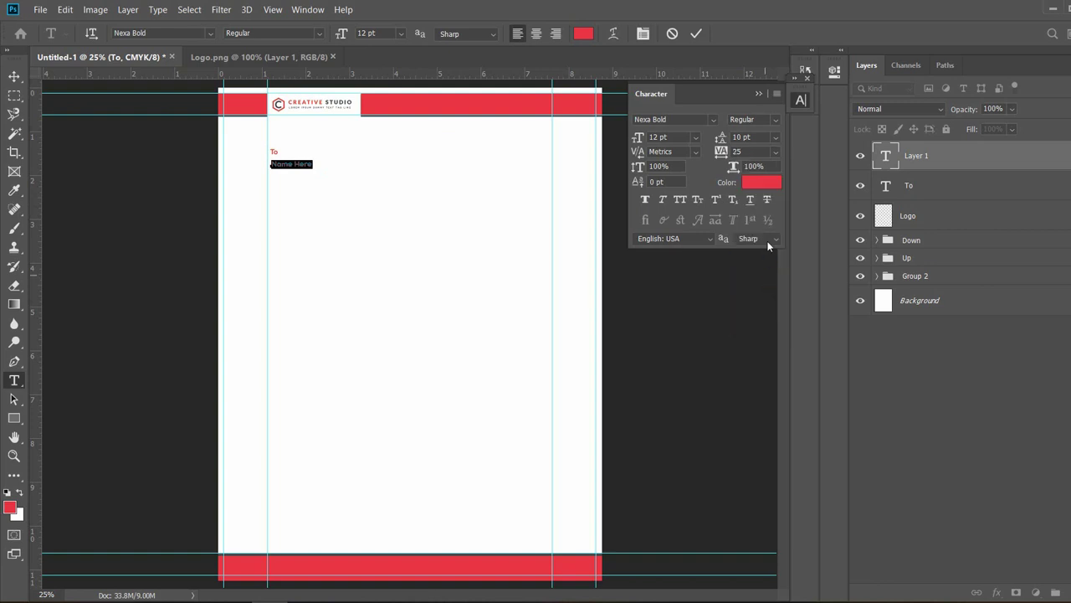
{"action": "left_click", "coordinate": [776, 154]}
{"action": "left_click", "coordinate": [764, 292]}
{"action": "left_click", "coordinate": [15, 78]}
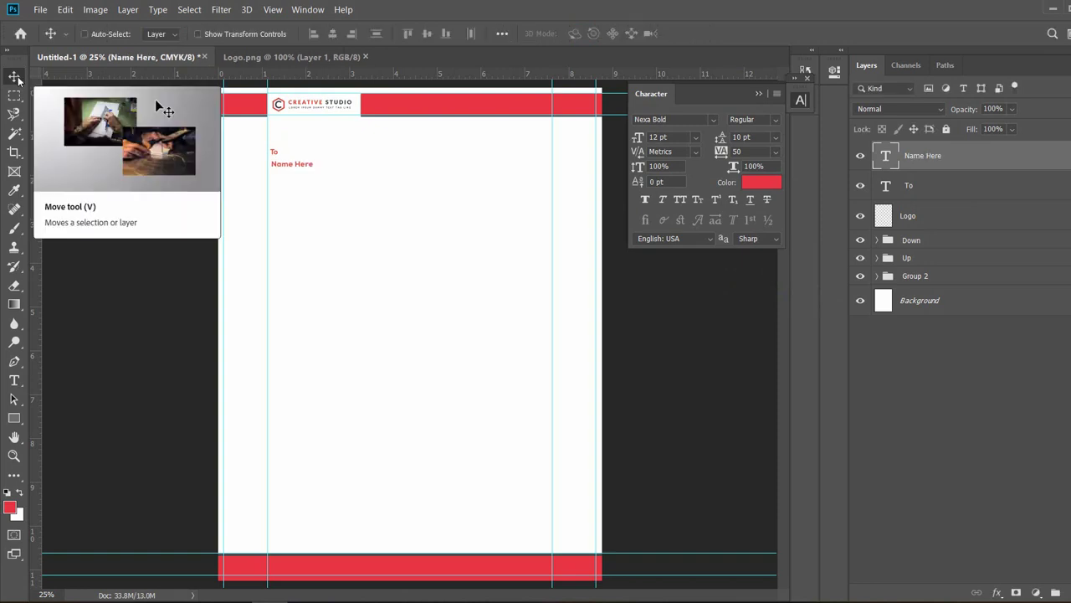
Nudge the "To" and "Name Here" texts together left to the margin guide and slightly down.
{"action": "left_click", "coordinate": [936, 198], "text": "shift"}
{"action": "key", "text": "Left"}
{"action": "key", "text": "Left"}
{"action": "key", "text": "Left"}
{"action": "key", "text": "Left"}
{"action": "key", "text": "Left"}
{"action": "key", "text": "Left"}
{"action": "key", "text": "Left"}
{"action": "key", "text": "Left"}
{"action": "key", "text": "Left"}
{"action": "key", "text": "Left"}
{"action": "key", "text": "Left"}
{"action": "key", "text": "Left"}
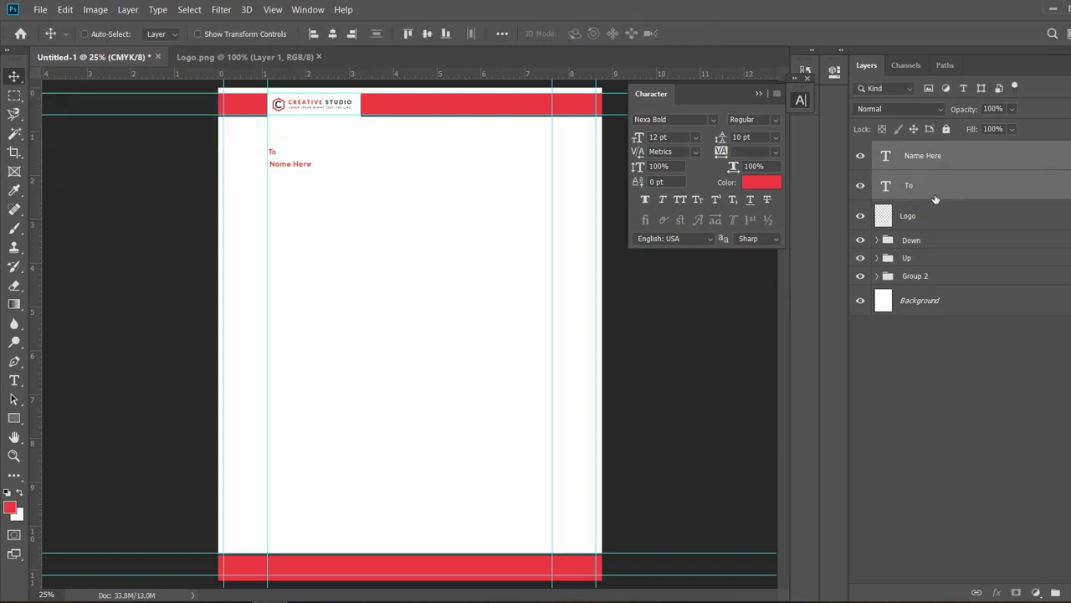
{"action": "key", "text": "Down"}
{"action": "key", "text": "Down"}
{"action": "key", "text": "Down"}
{"action": "key", "text": "Down"}
{"action": "key", "text": "Down"}
{"action": "key", "text": "Down"}
{"action": "left_click", "coordinate": [14, 380]}
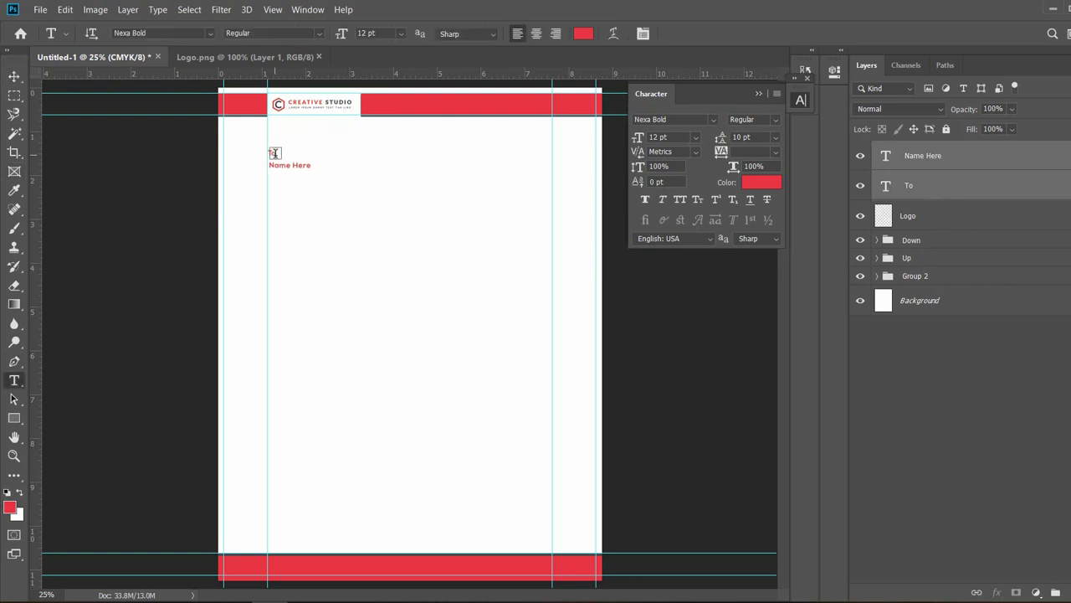
{"action": "left_click", "coordinate": [273, 153]}
{"action": "double_click", "coordinate": [273, 153]}
{"action": "left_click", "coordinate": [581, 35]}
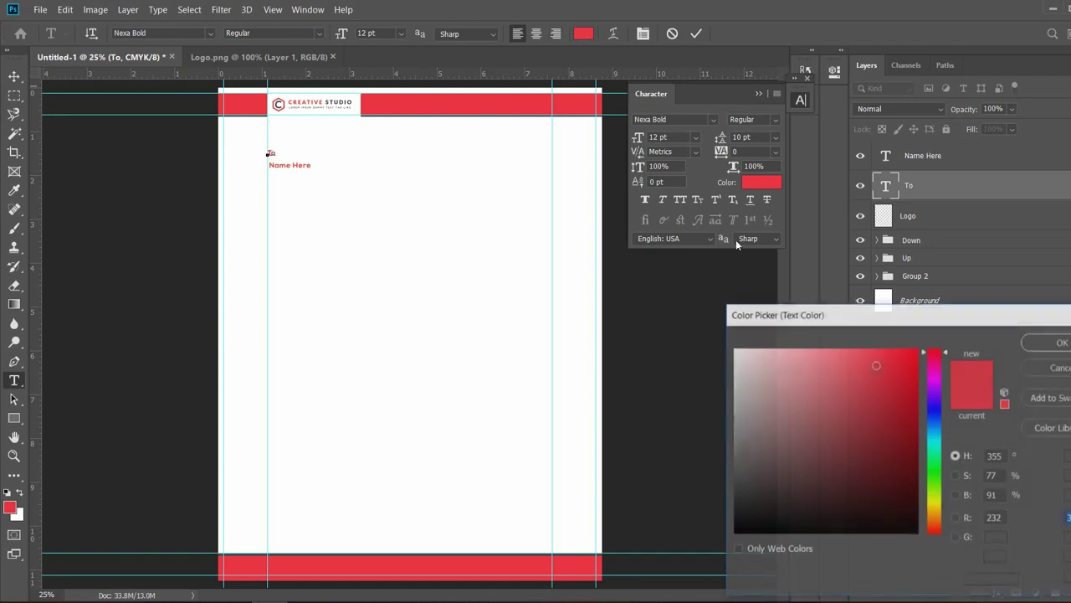
{"action": "left_click", "coordinate": [734, 499]}
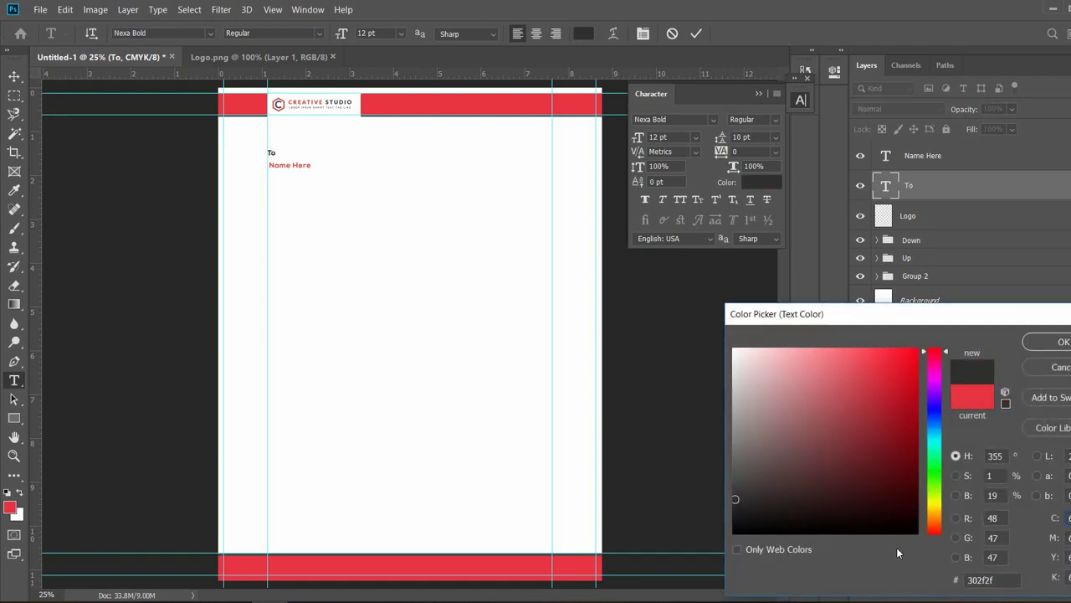
{"action": "left_click", "coordinate": [996, 579]}
{"action": "left_click", "coordinate": [734, 486]}
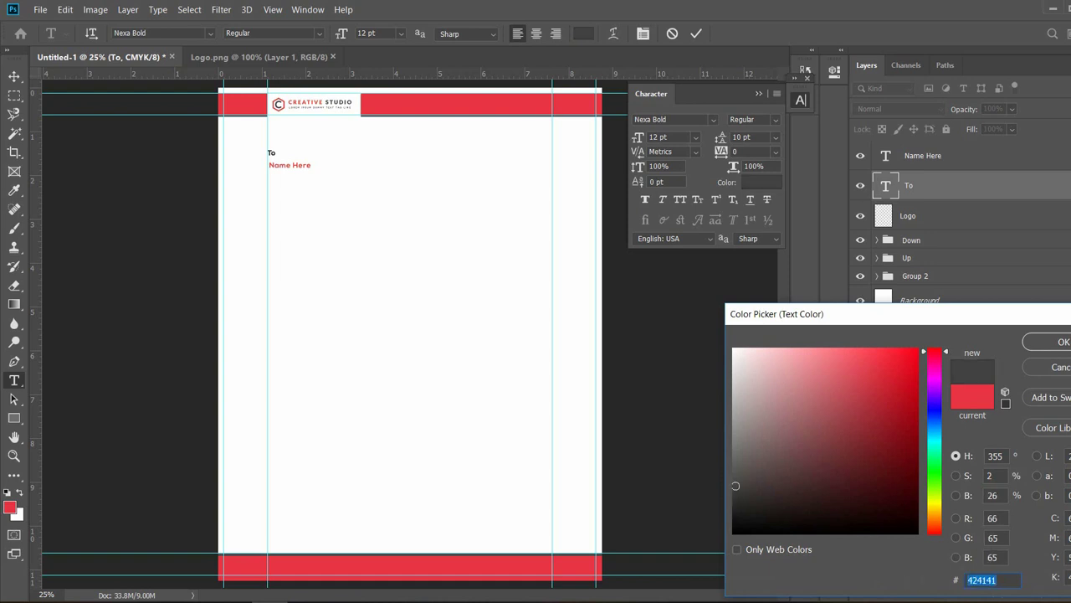
{"action": "left_click", "coordinate": [1060, 366]}
{"action": "left_click", "coordinate": [13, 76]}
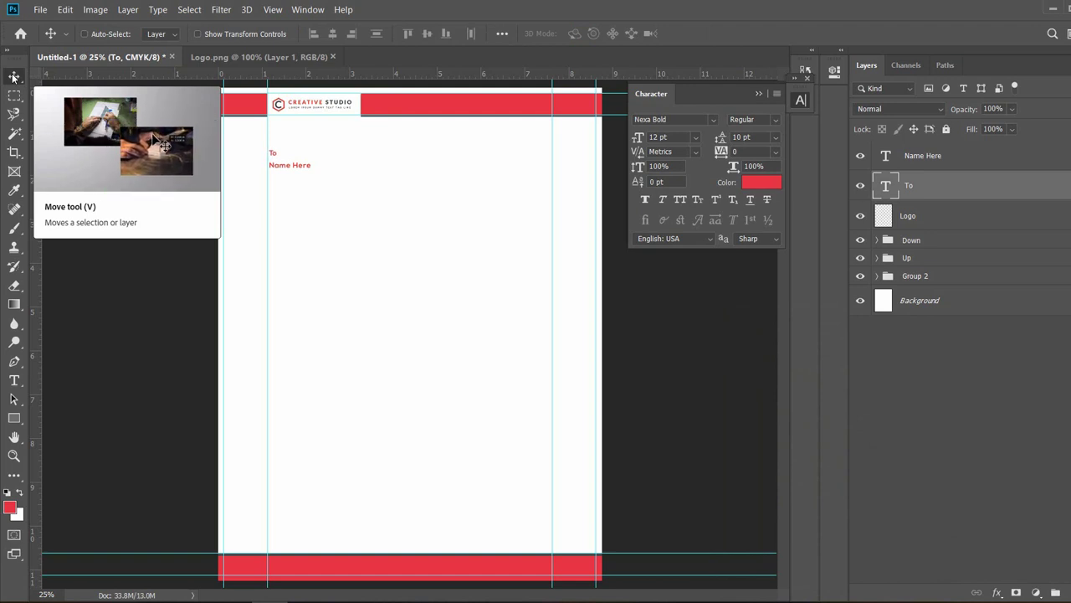
Nudge "Name Here" up slightly and set the "To" text colour to dark grey 424141.
{"action": "left_click", "coordinate": [902, 161]}
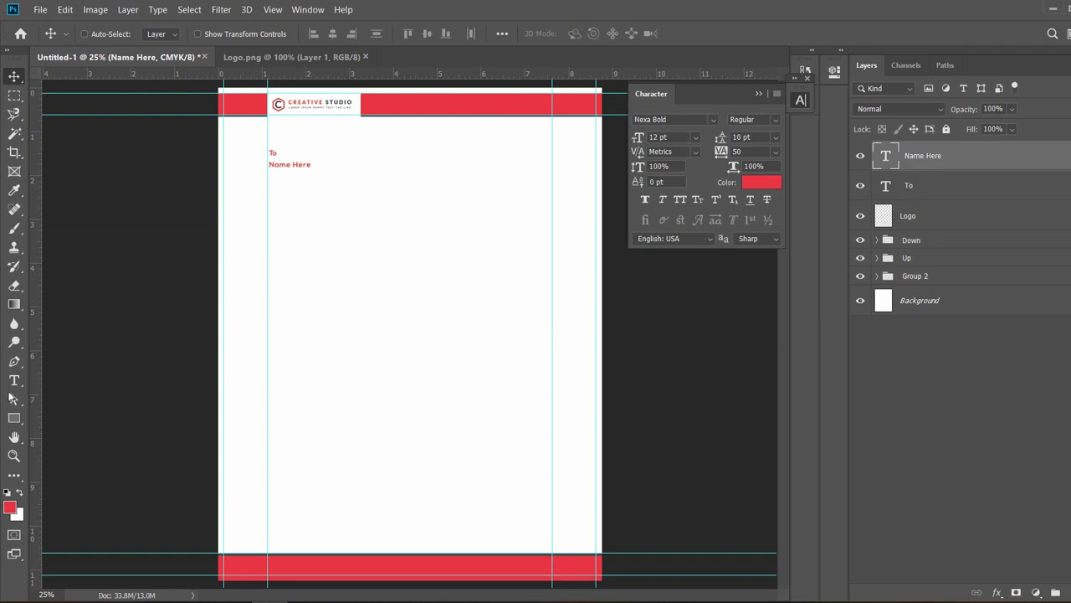
{"action": "left_click", "coordinate": [15, 380]}
{"action": "left_click", "coordinate": [271, 152]}
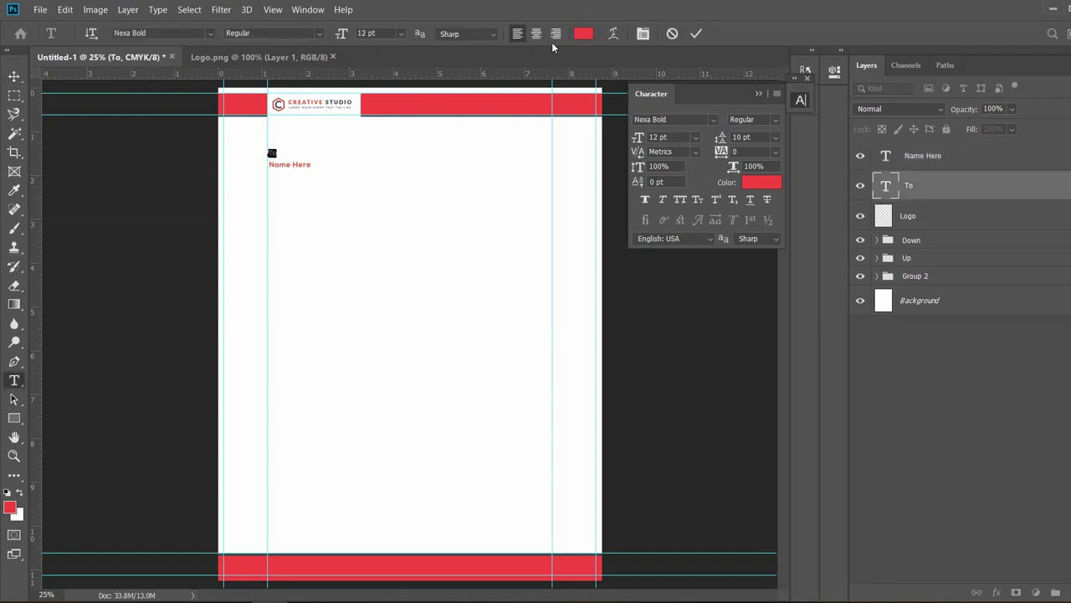
{"action": "left_click", "coordinate": [583, 34]}
{"action": "left_click_drag", "start_coordinate": [1001, 579], "coordinate": [857, 584]}
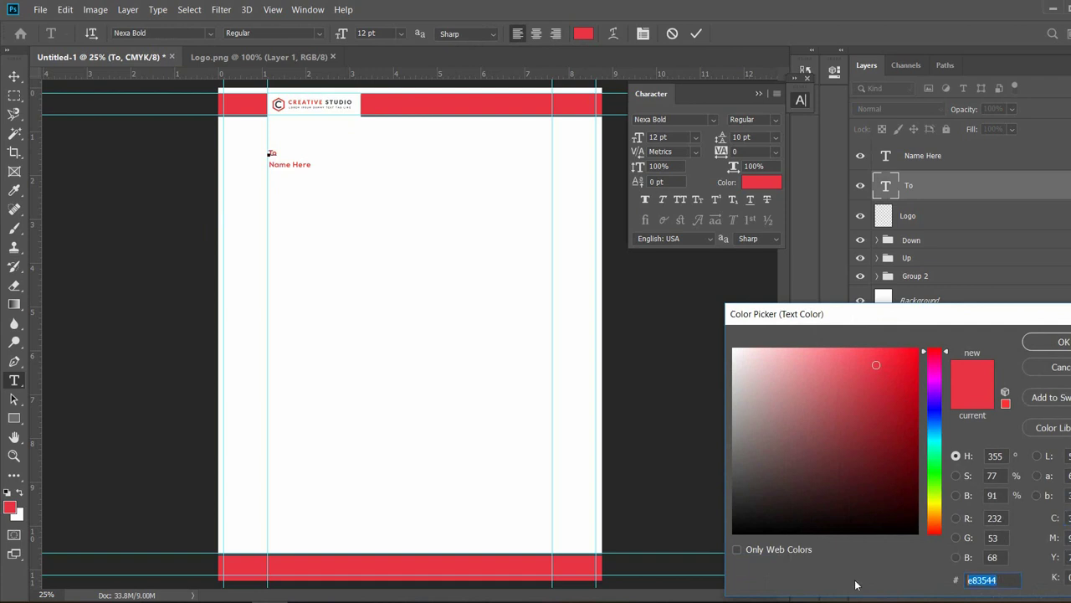
{"action": "type", "text": "424141"}
{"action": "left_click", "coordinate": [1063, 342]}
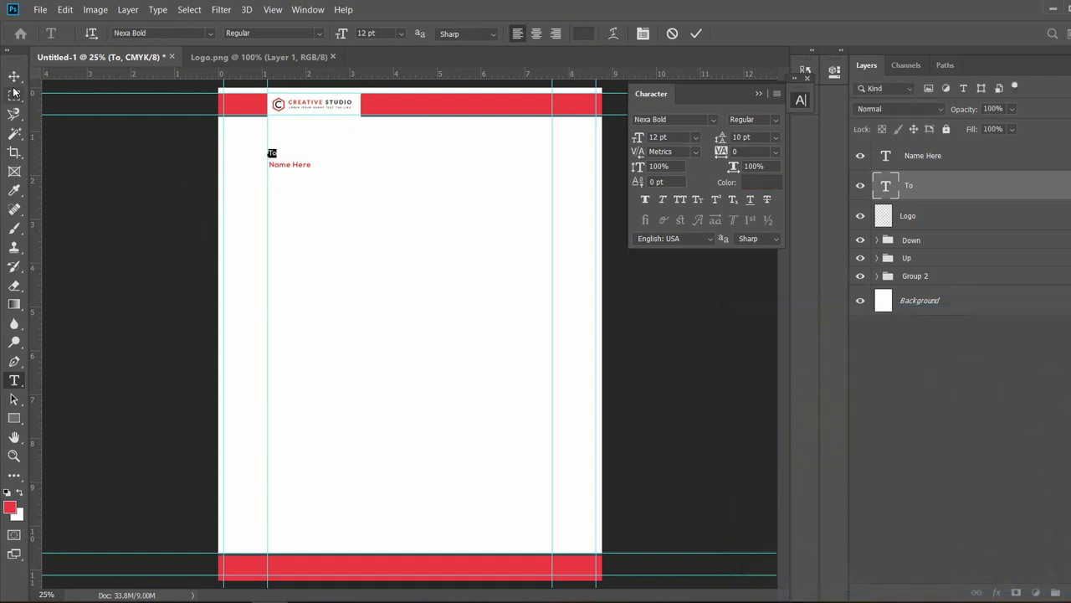
{"action": "left_click", "coordinate": [15, 77]}
Add a separate dark grey "Director" text line directly below "Name Here" at the margin guide.
{"action": "left_click", "coordinate": [14, 379]}
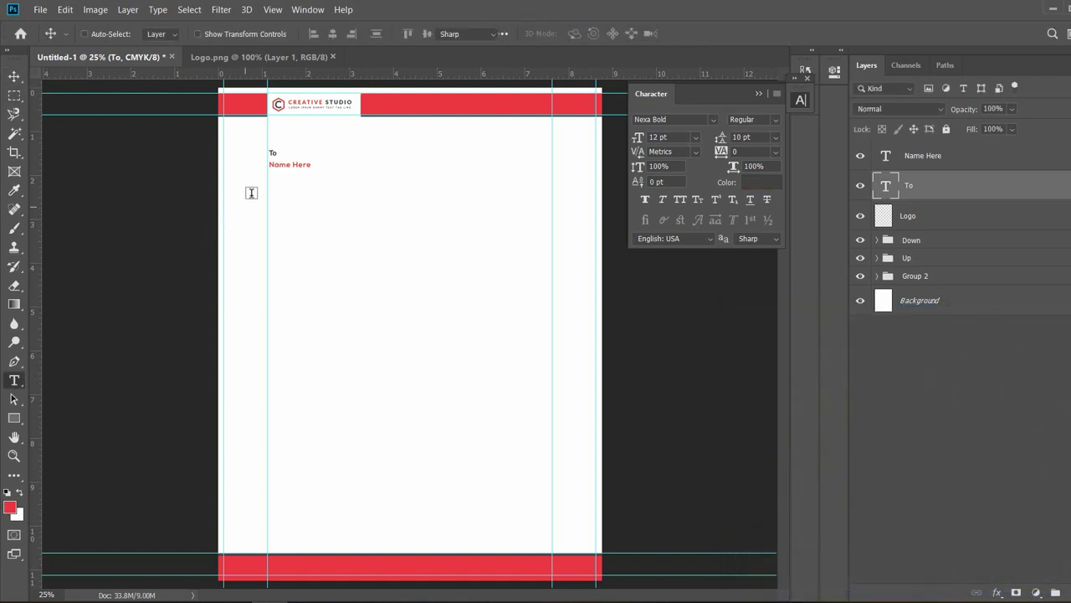
{"action": "left_click", "coordinate": [269, 175]}
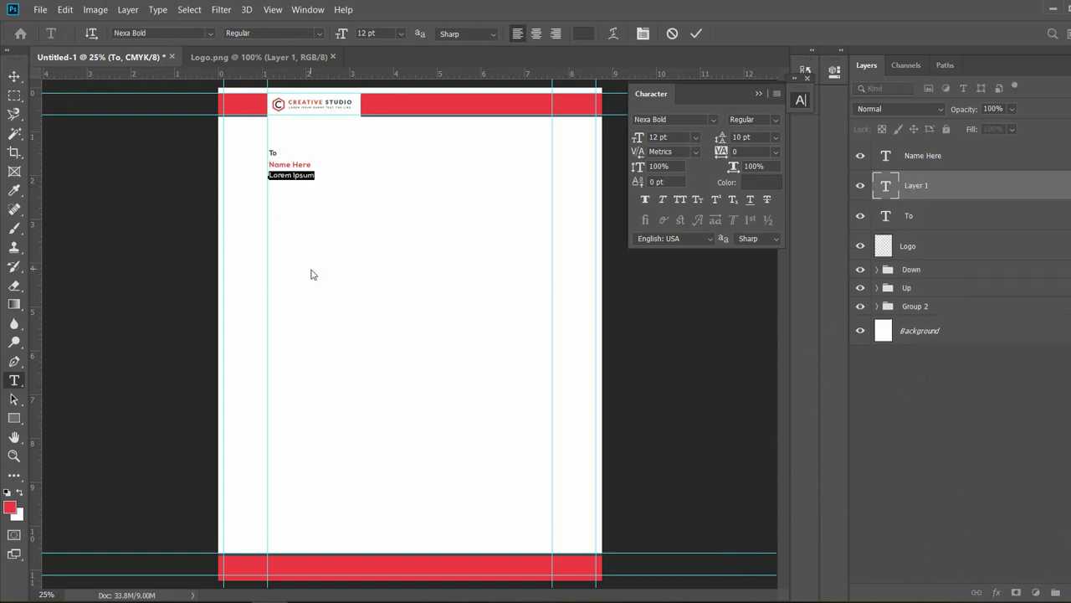
{"action": "type", "text": "Director"}
{"action": "key", "text": "ctrl+a"}
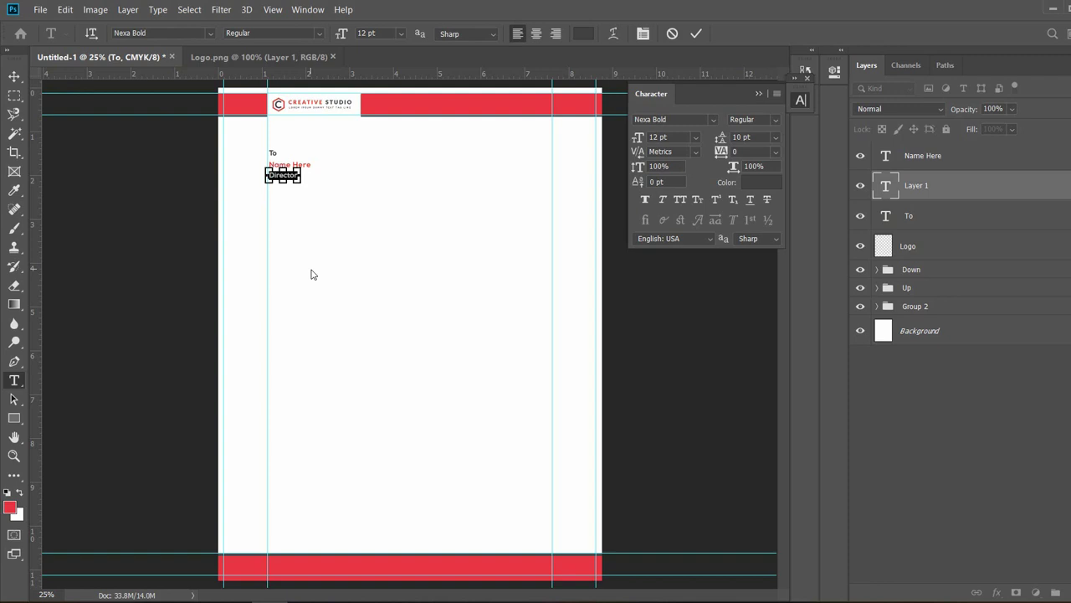
Set the "Director" text to 10 pt and switch it to a lighter font.
{"action": "left_click", "coordinate": [401, 33]}
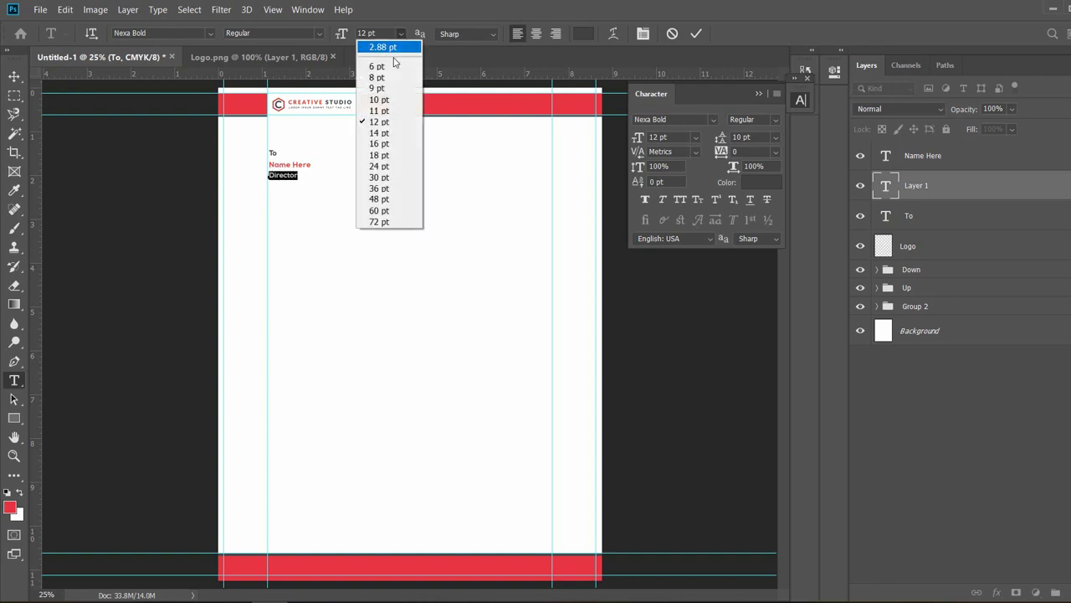
{"action": "left_click", "coordinate": [382, 103]}
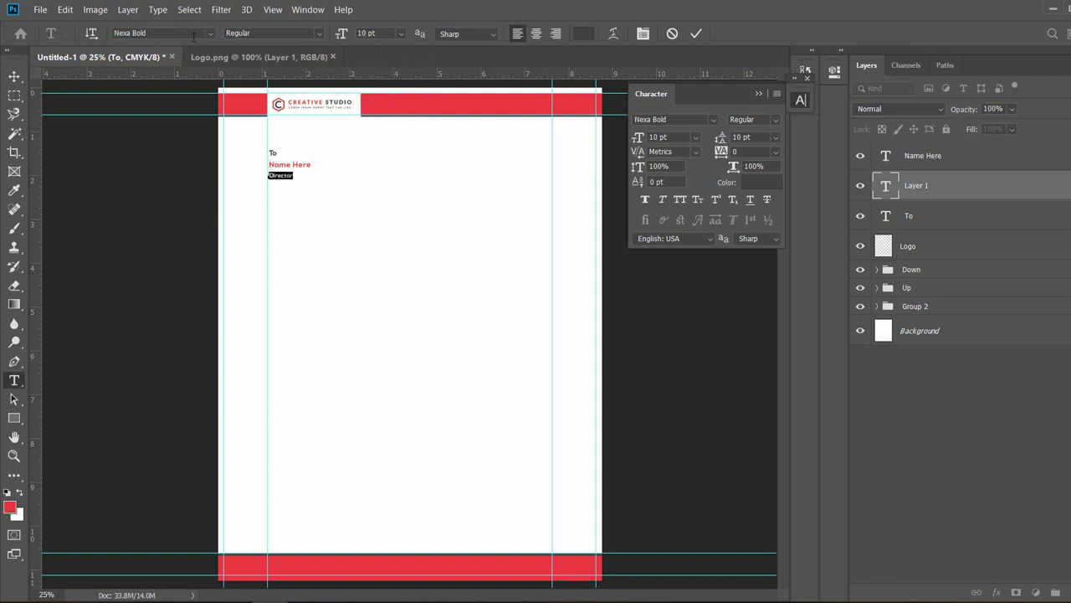
{"action": "left_click", "coordinate": [209, 33]}
{"action": "left_click", "coordinate": [191, 89]}
{"action": "left_click", "coordinate": [14, 77]}
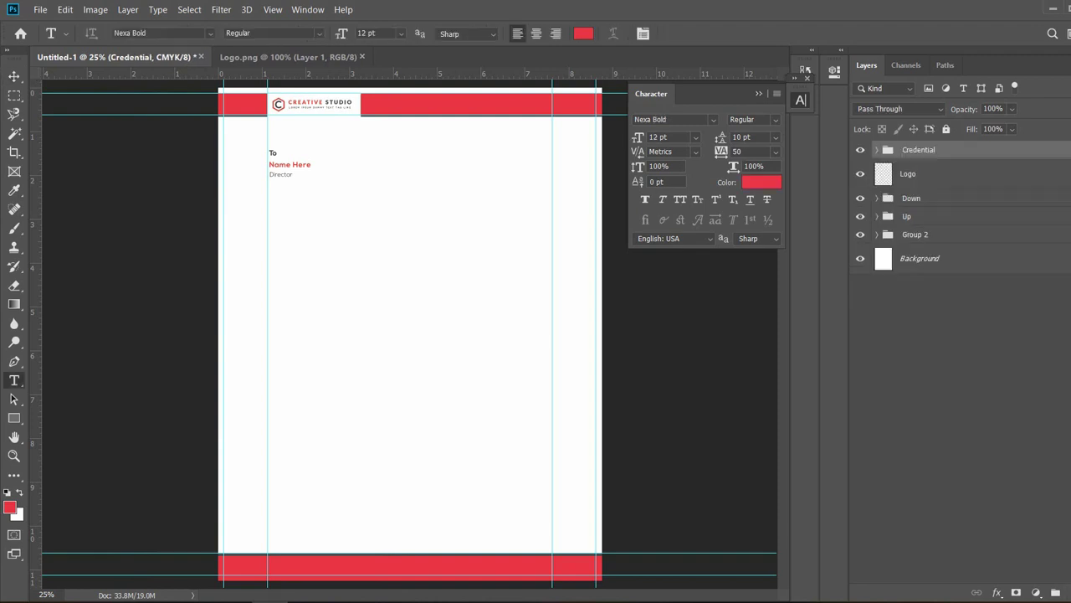
Add a new layer with the red text "A : Lorem ipsum dolor sit amet" below "Director" at the margin guide.
{"action": "left_click", "coordinate": [1070, 593]}
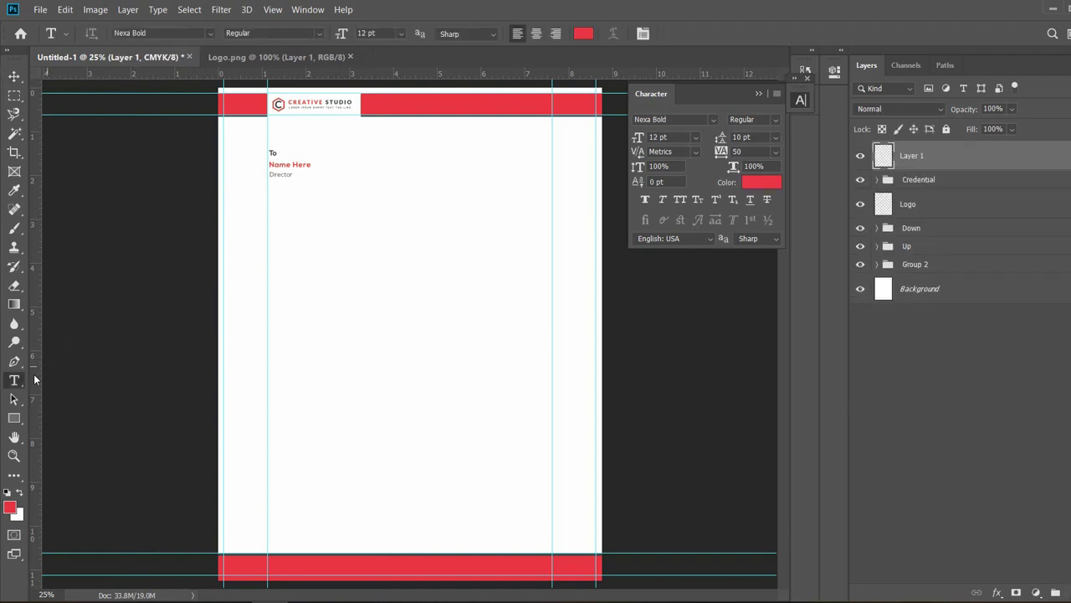
{"action": "left_click", "coordinate": [270, 196]}
{"action": "type", "text": "A :"}
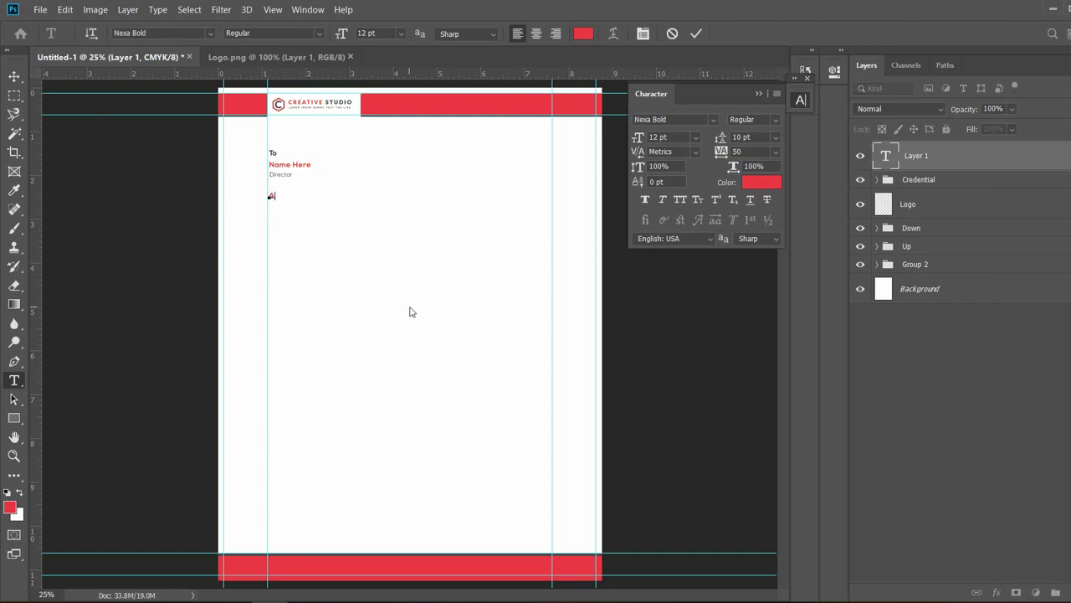
{"action": "type", "text": "Lorem ipsum dolor sit amet"}
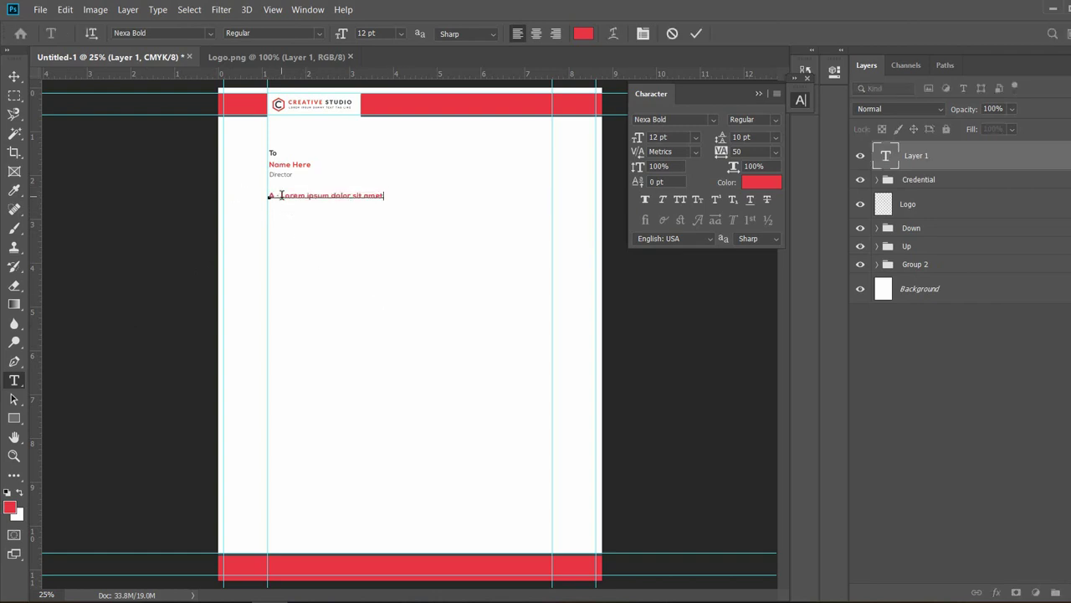
Set the "Lorem ipsum dolor sit amet" part of the address line to dark grey 5c5b5b and the Nexa Light font.
{"action": "left_click_drag", "start_coordinate": [281, 195], "coordinate": [385, 196]}
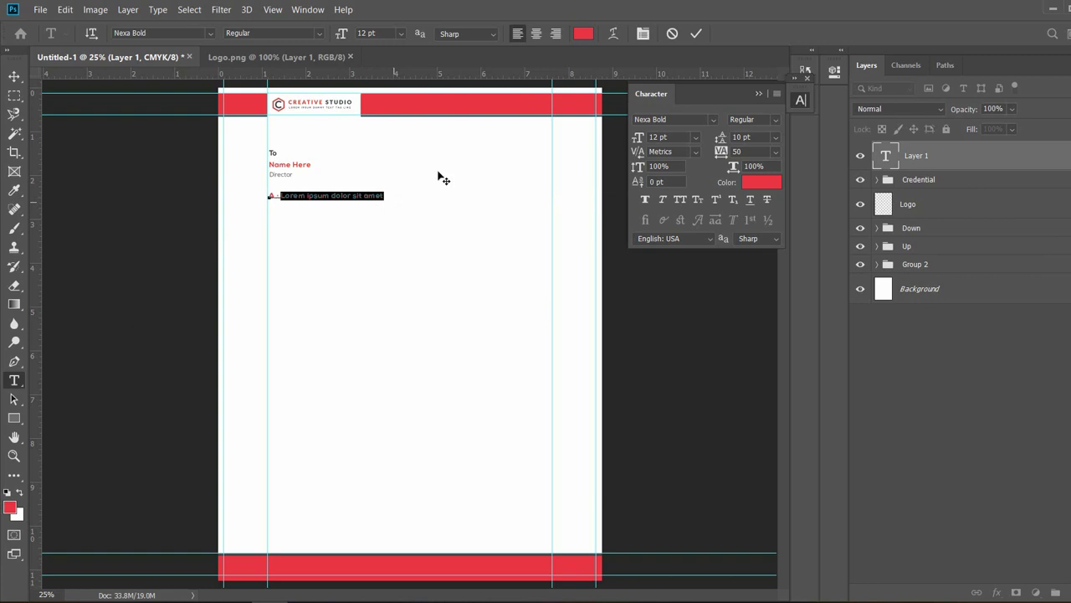
{"action": "left_click", "coordinate": [584, 34]}
{"action": "left_click", "coordinate": [738, 500]}
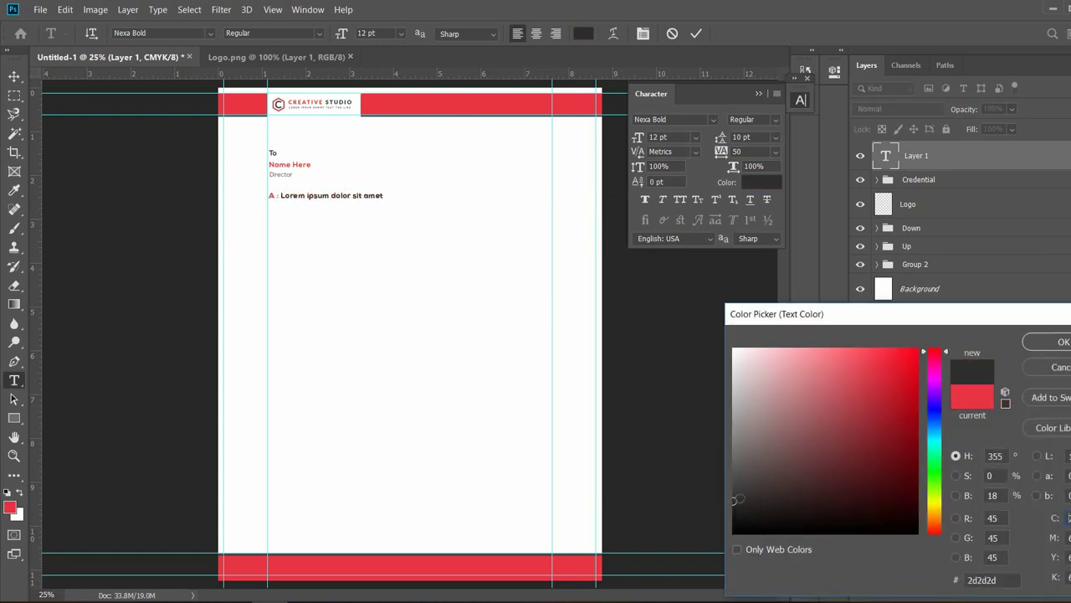
{"action": "left_click", "coordinate": [733, 477]}
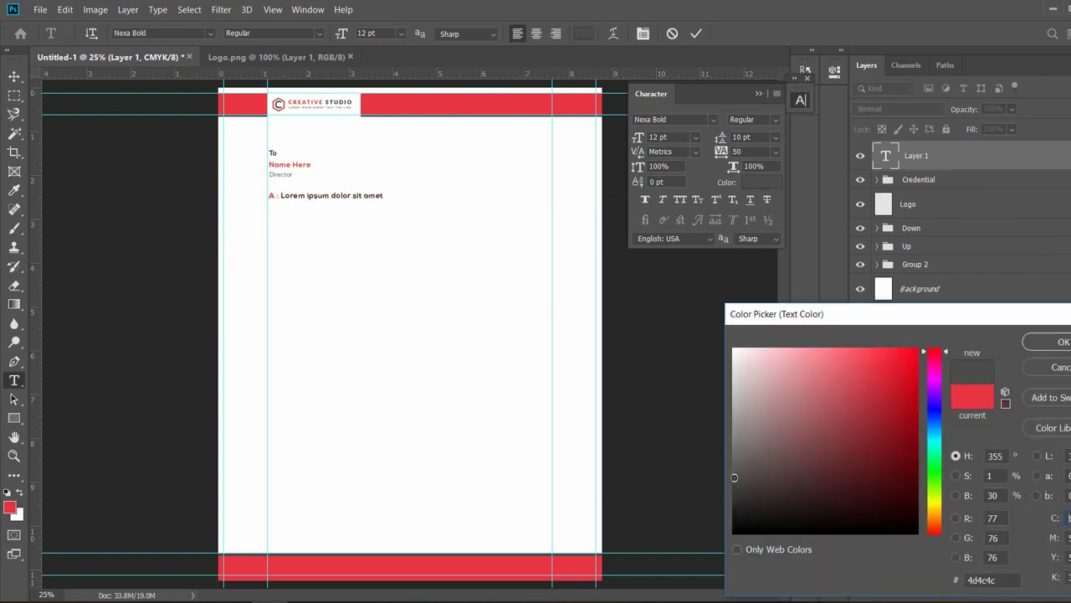
{"action": "left_click", "coordinate": [734, 467]}
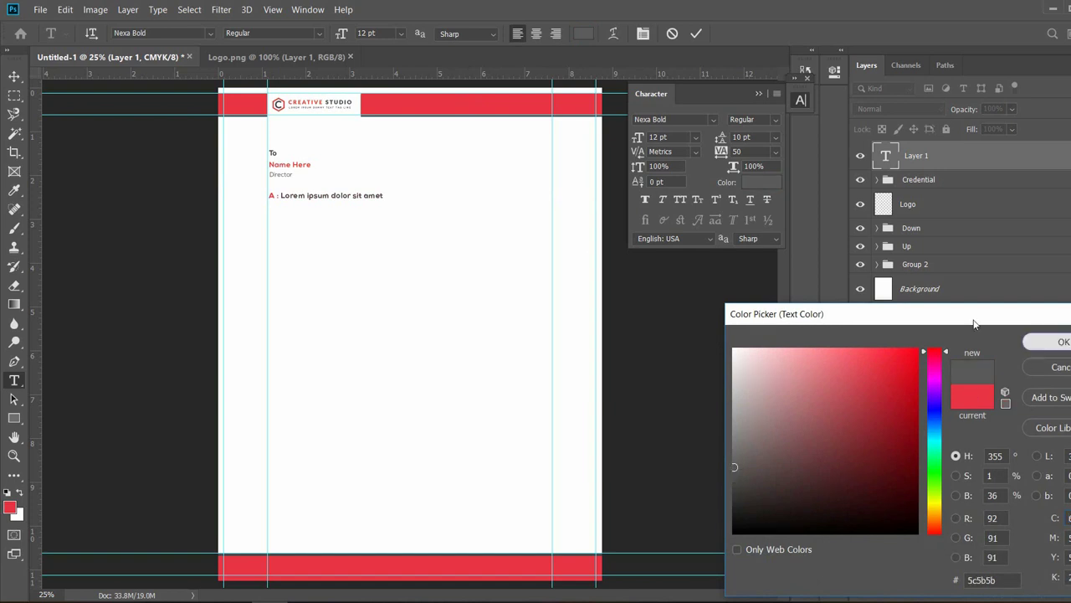
{"action": "left_click", "coordinate": [1056, 343]}
{"action": "left_click", "coordinate": [215, 33]}
{"action": "left_click", "coordinate": [197, 74]}
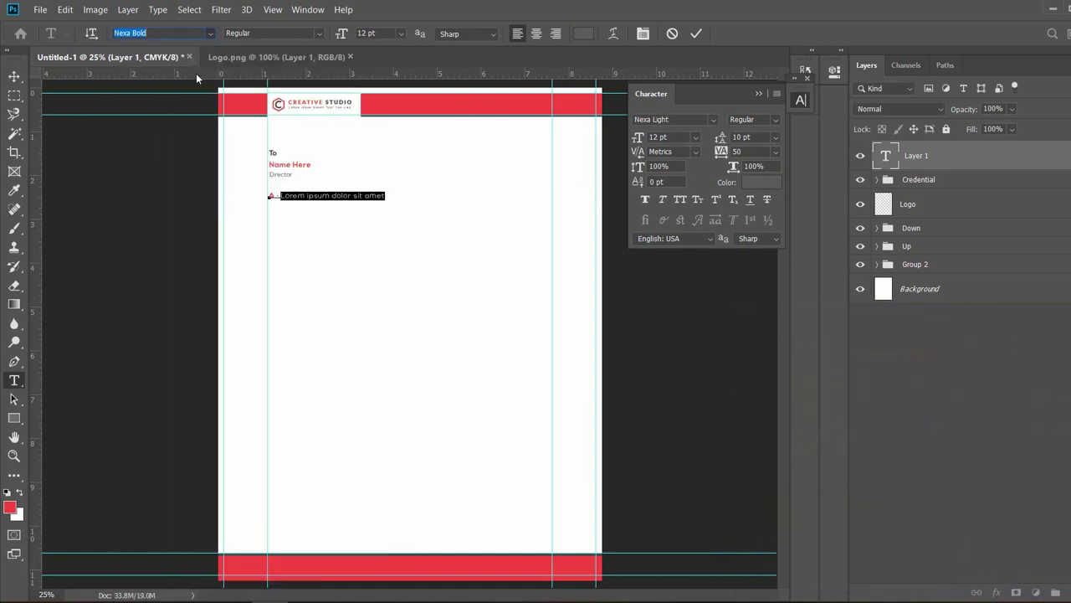
{"action": "left_click", "coordinate": [15, 77]}
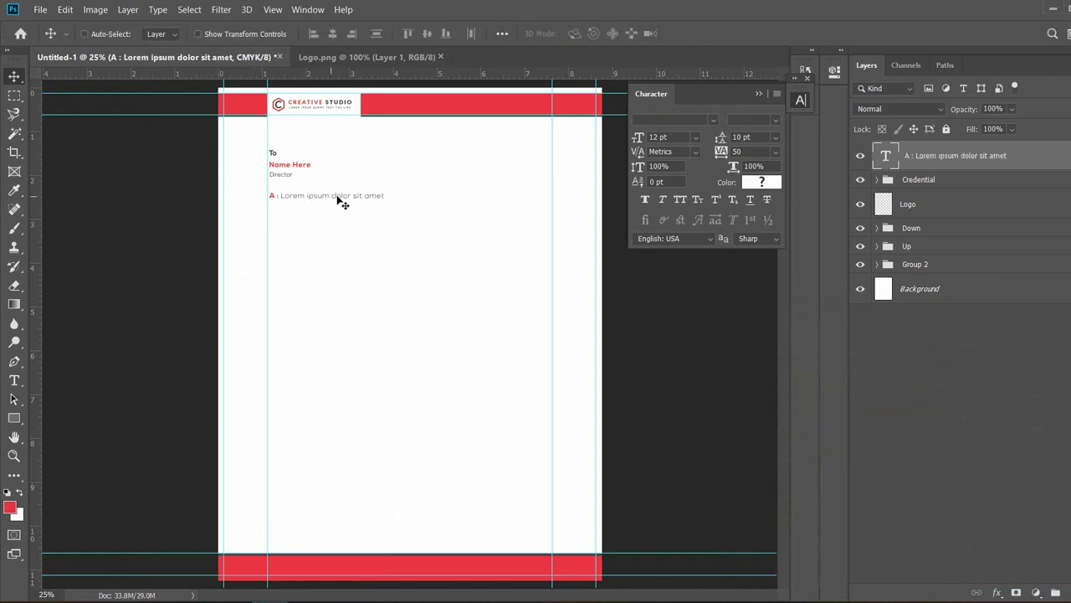
Duplicate the "A : Lorem ipsum dolor sit amet" layer and move the copy straight down to form a second line.
{"action": "right_click", "coordinate": [977, 161]}
{"action": "left_click", "coordinate": [837, 74]}
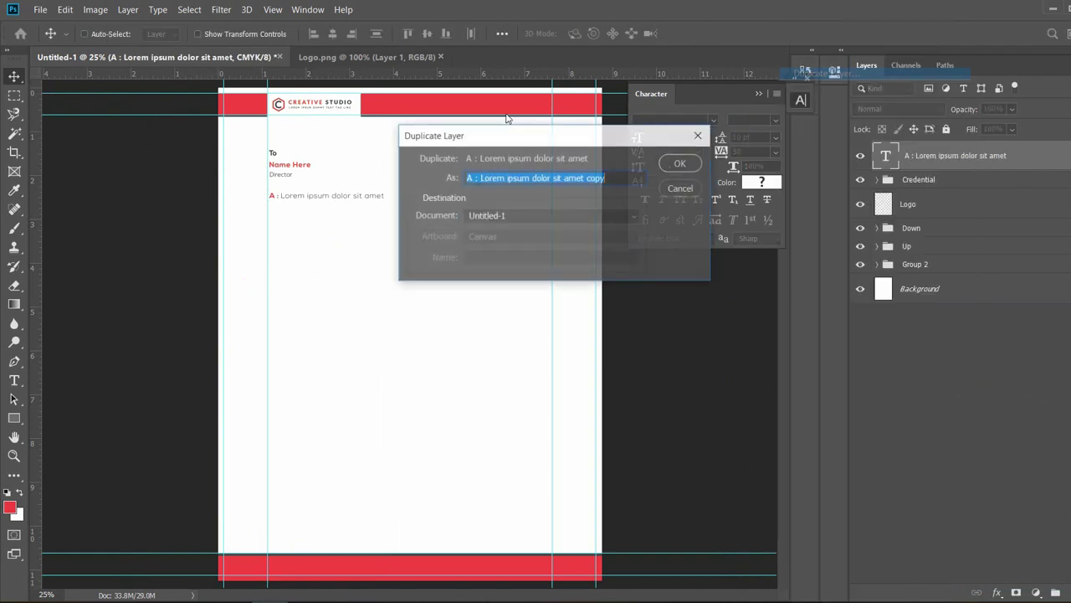
{"action": "left_click", "coordinate": [681, 161]}
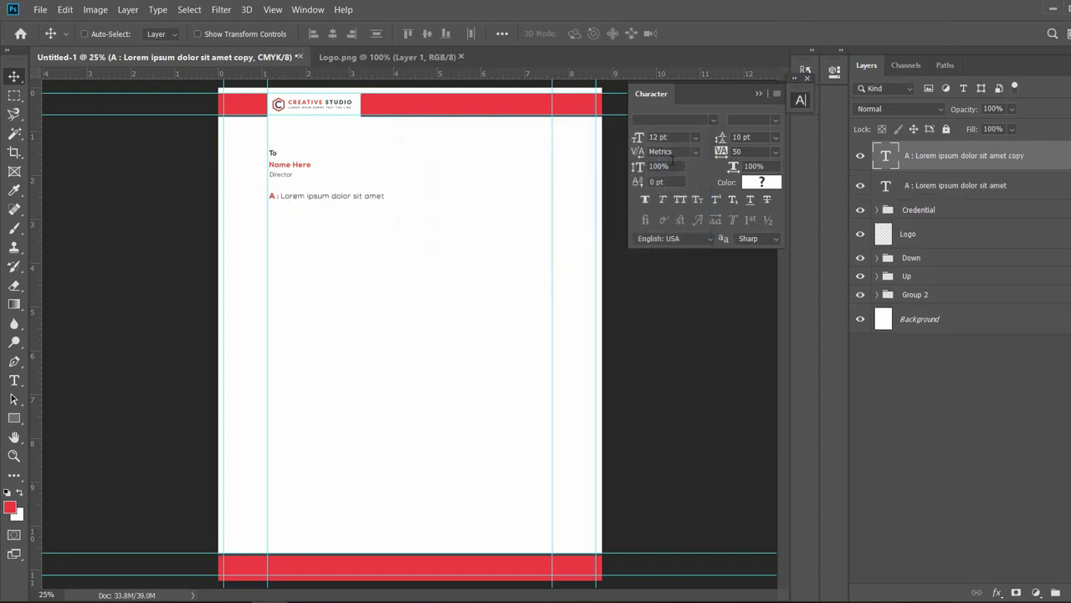
{"action": "key", "text": "shift+Down"}
{"action": "key", "text": "shift+Down"}
{"action": "key", "text": "shift+Down"}
{"action": "key", "text": "shift+Down"}
{"action": "key", "text": "shift+Down"}
{"action": "key", "text": "shift+Down"}
{"action": "key", "text": "shift+Down"}
{"action": "key", "text": "shift+Down"}
{"action": "key", "text": "shift+Down"}
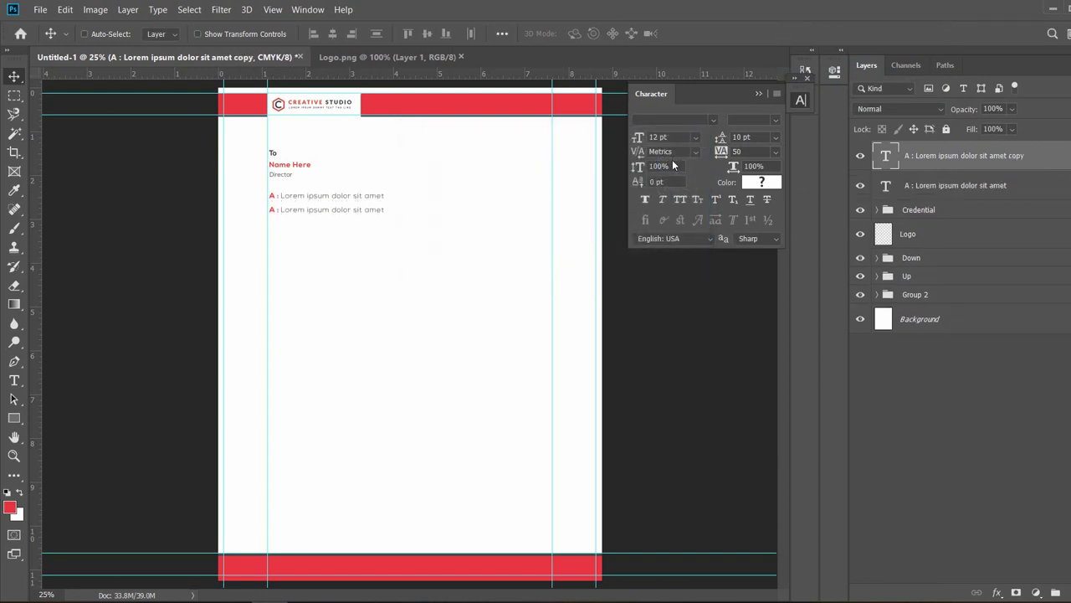
{"action": "left_click", "coordinate": [15, 380]}
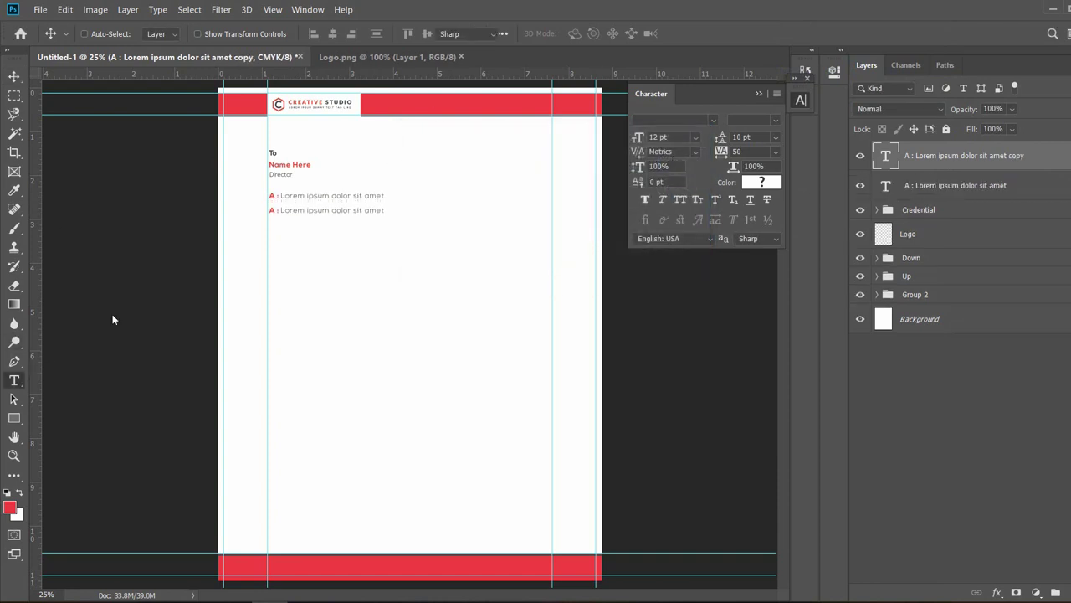
{"action": "left_click_drag", "start_coordinate": [274, 210], "coordinate": [457, 206]}
{"action": "type", "text": "W"}
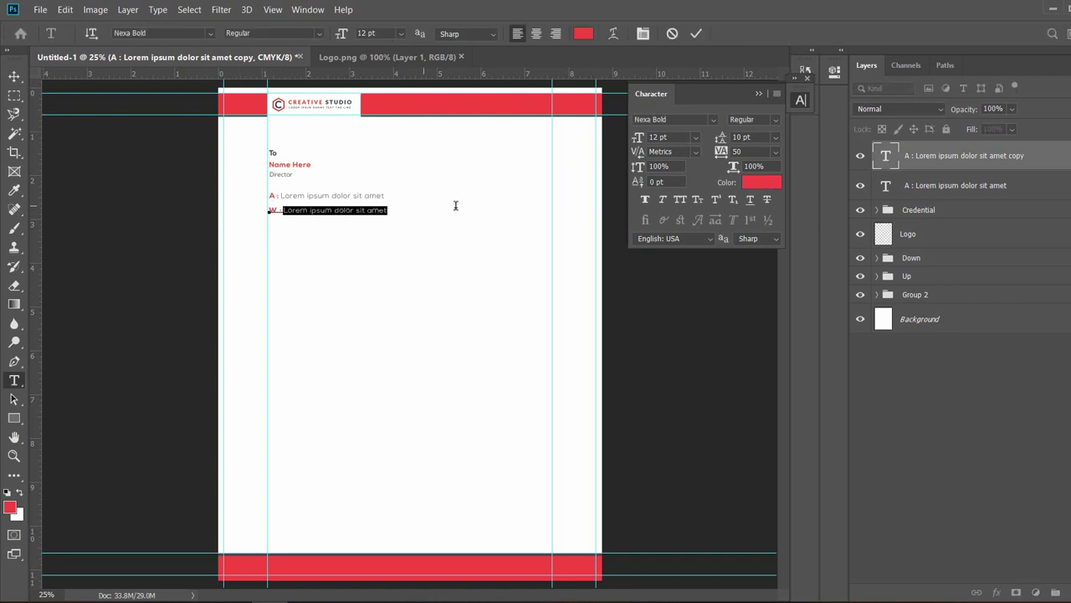
{"action": "key", "text": "BackSpace"}
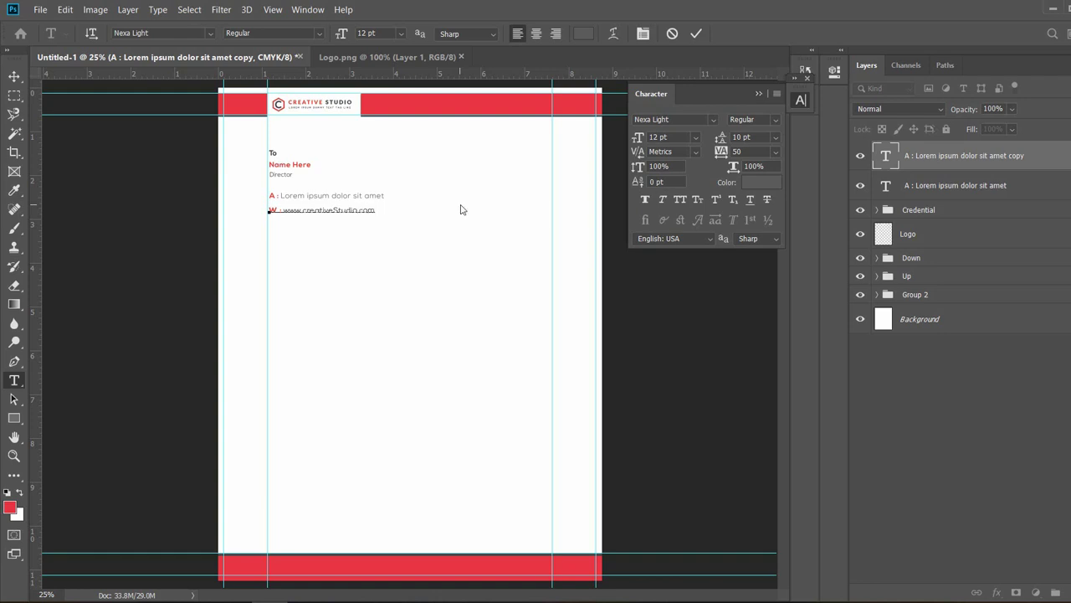
{"action": "left_click", "coordinate": [15, 78]}
{"action": "right_click", "coordinate": [939, 159]}
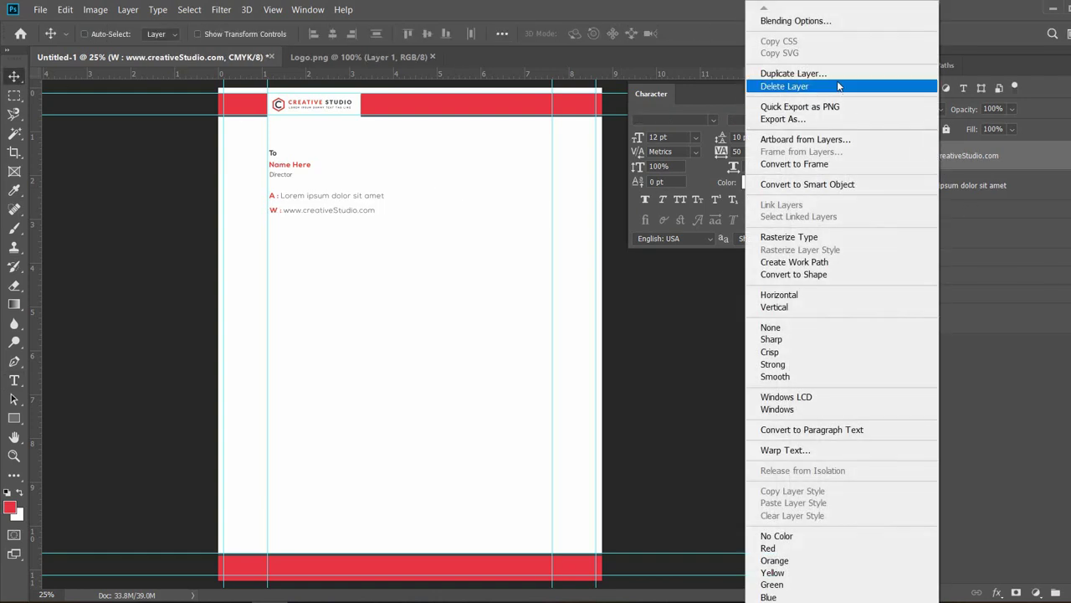
{"action": "left_click", "coordinate": [817, 73]}
{"action": "left_click", "coordinate": [680, 162]}
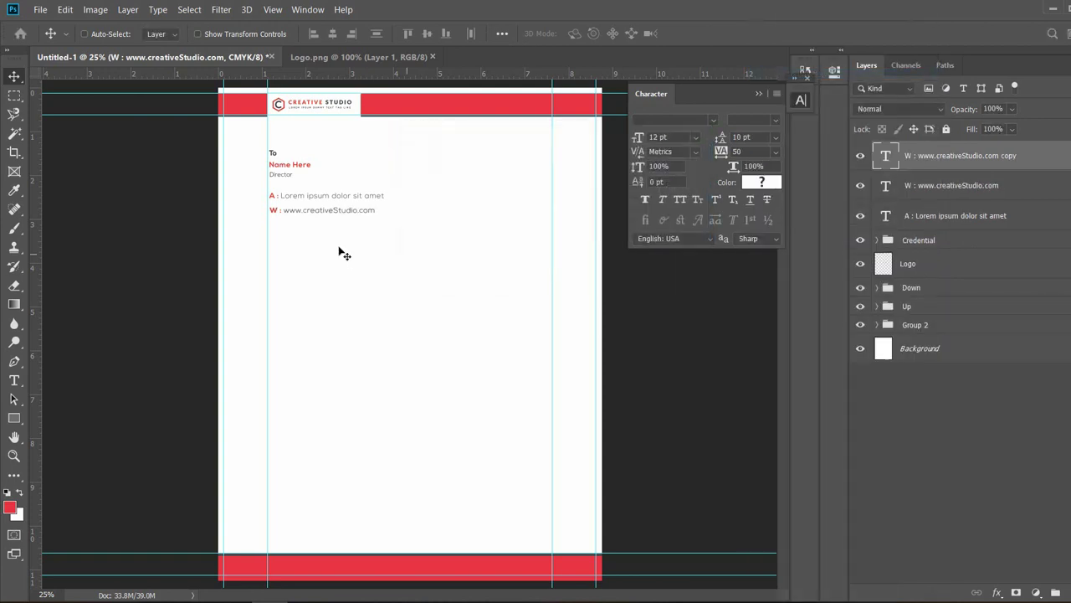
{"action": "left_click_drag", "start_coordinate": [325, 213], "coordinate": [322, 230]}
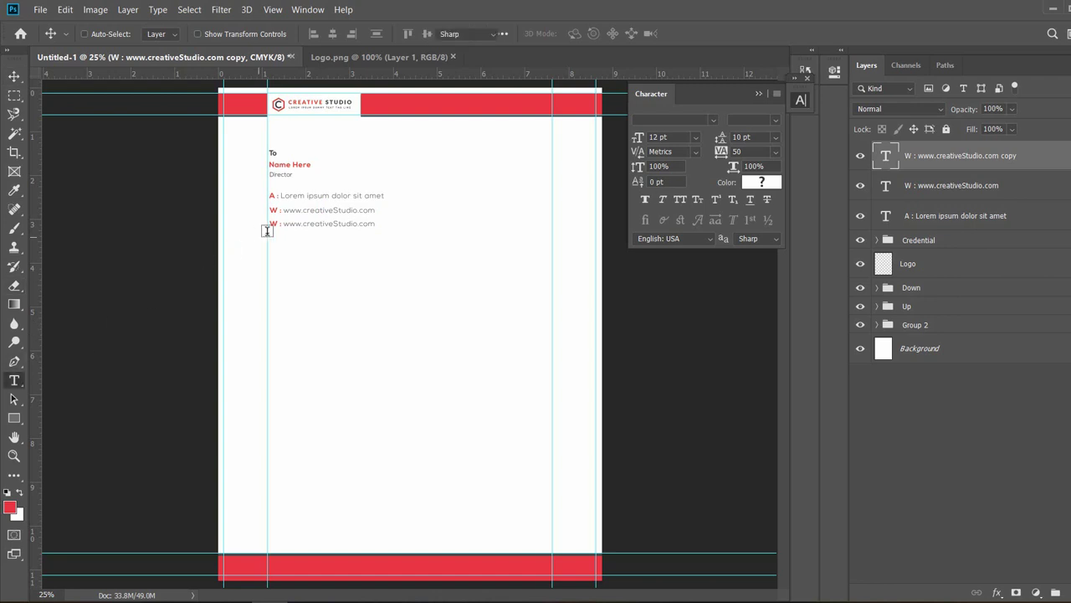
Change the third line's label to "P" and replace its web address with the phone number.
{"action": "key", "text": "t"}
{"action": "left_click", "coordinate": [274, 223]}
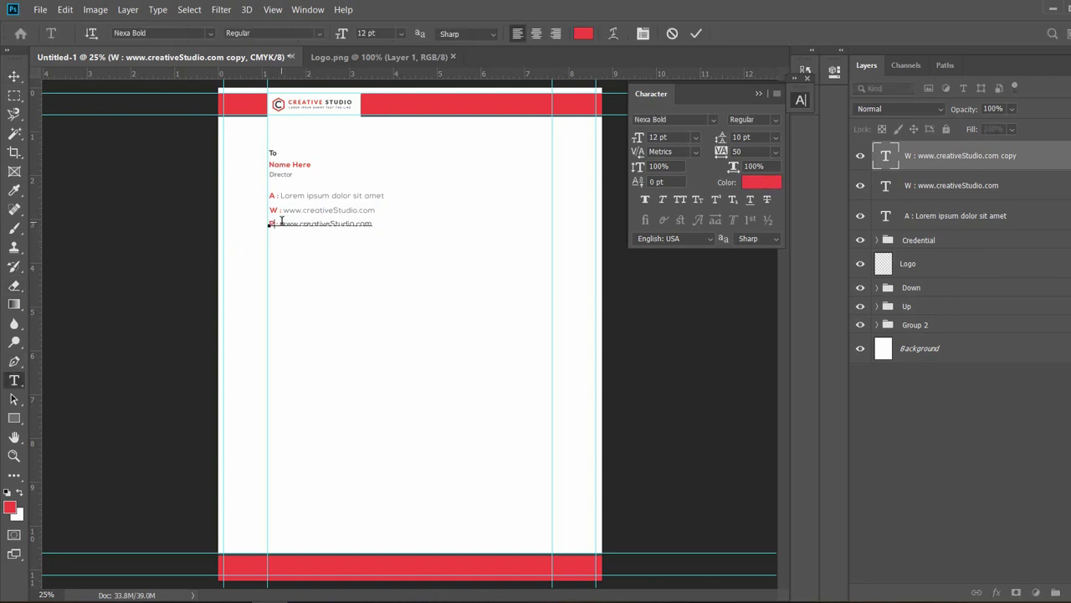
{"action": "left_click_drag", "start_coordinate": [282, 220], "coordinate": [543, 242]}
{"action": "type", "text": "+0123456789"}
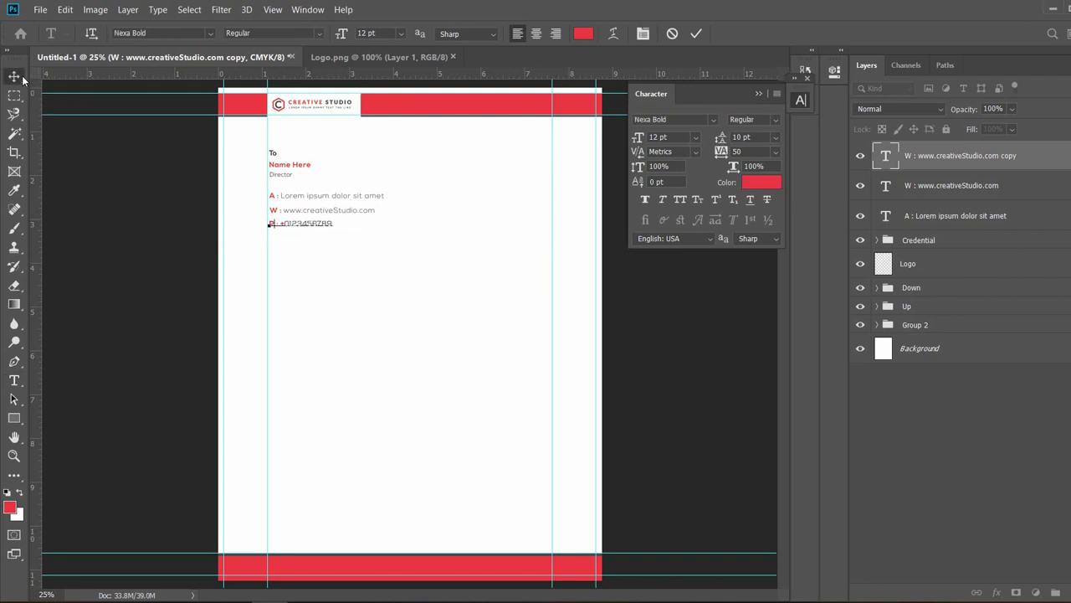
{"action": "left_click", "coordinate": [20, 78]}
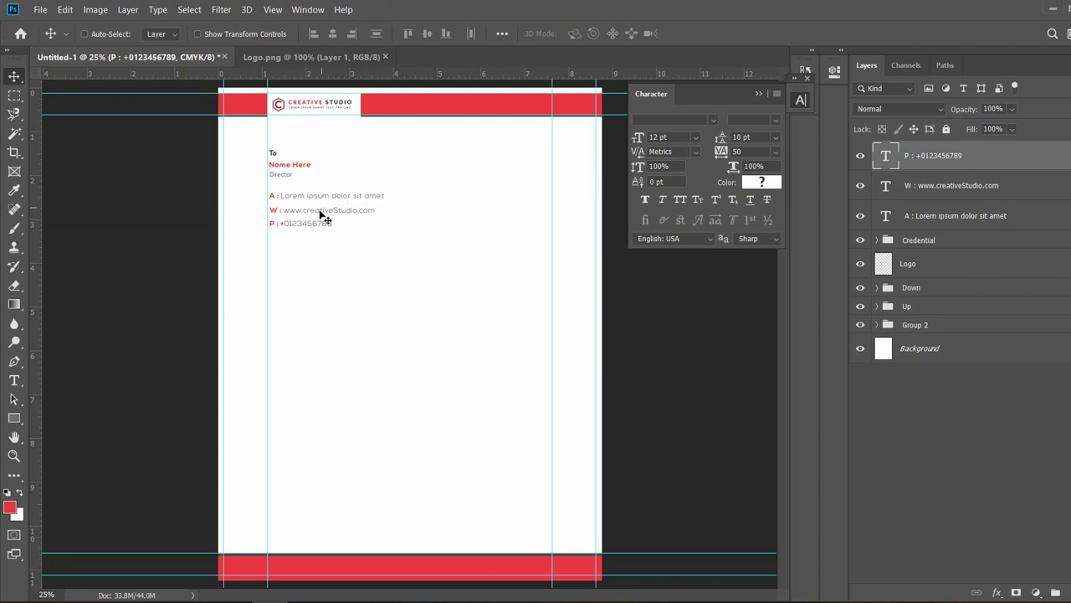
Duplicate the phone line and place the copy at the same height beside the page's right margin guide.
{"action": "left_click", "coordinate": [14, 380]}
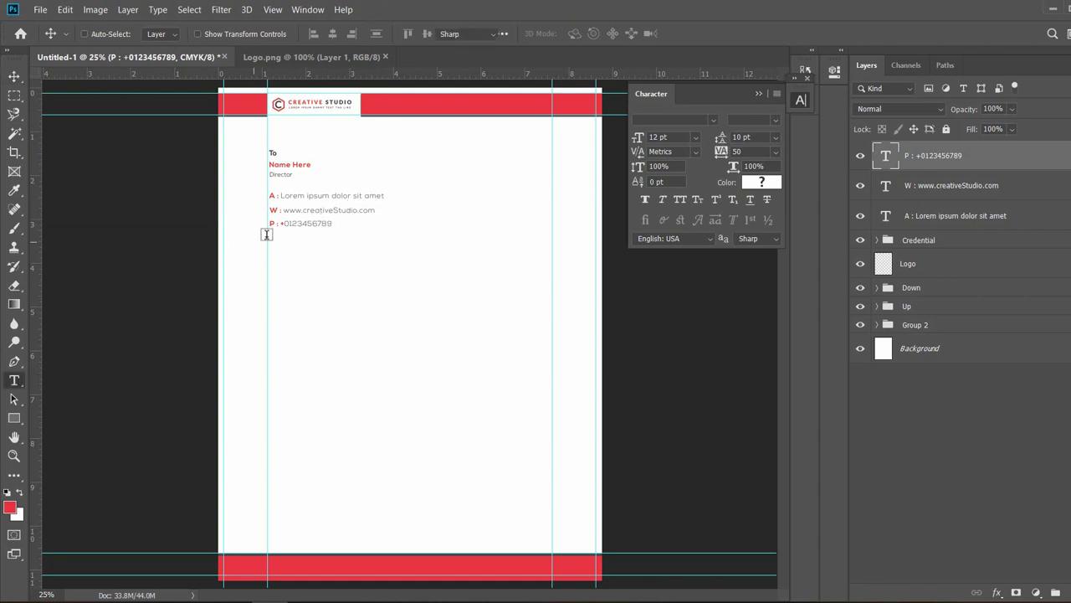
{"action": "left_click", "coordinate": [12, 78]}
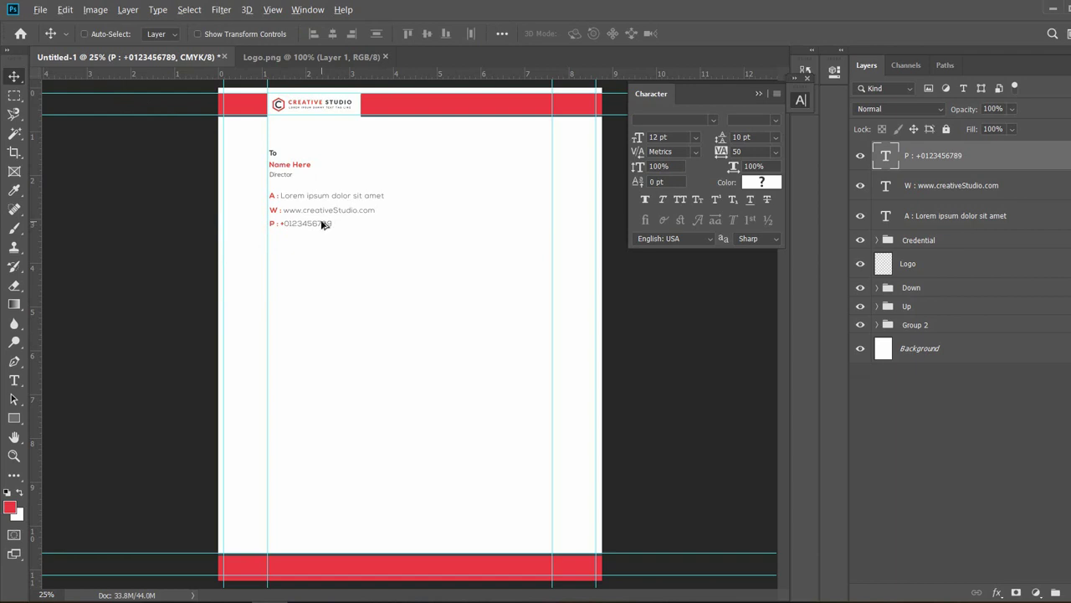
{"action": "left_click_drag", "start_coordinate": [323, 224], "coordinate": [536, 223]}
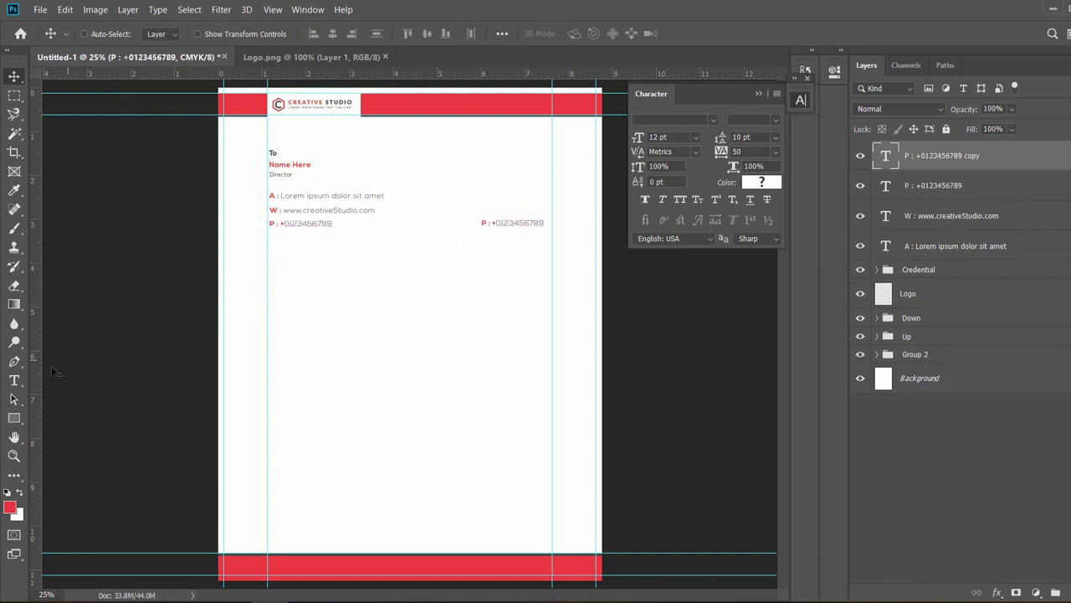
Change the copied phone line's text to "Date : 01/00/2019".
{"action": "left_click", "coordinate": [13, 380]}
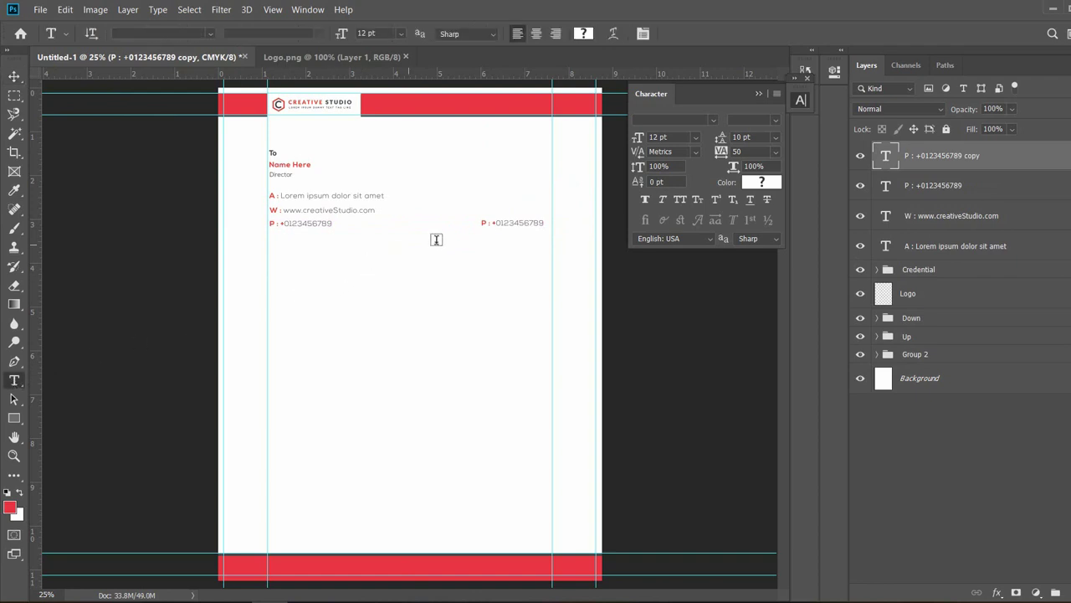
{"action": "left_click_drag", "start_coordinate": [487, 222], "coordinate": [449, 218]}
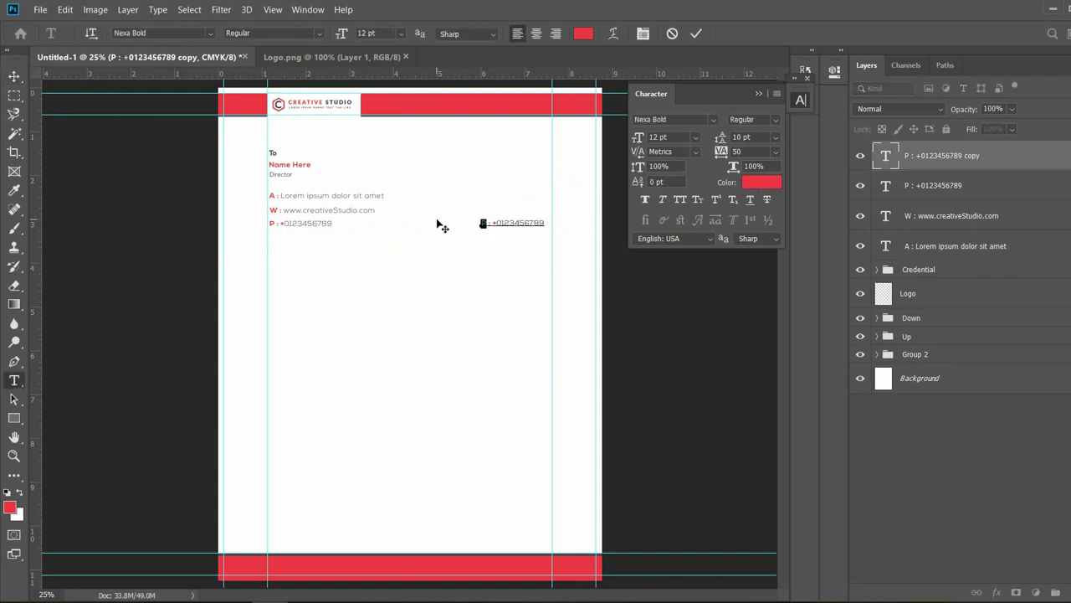
{"action": "type", "text": "Date"}
{"action": "left_click_drag", "start_coordinate": [505, 222], "coordinate": [579, 230]}
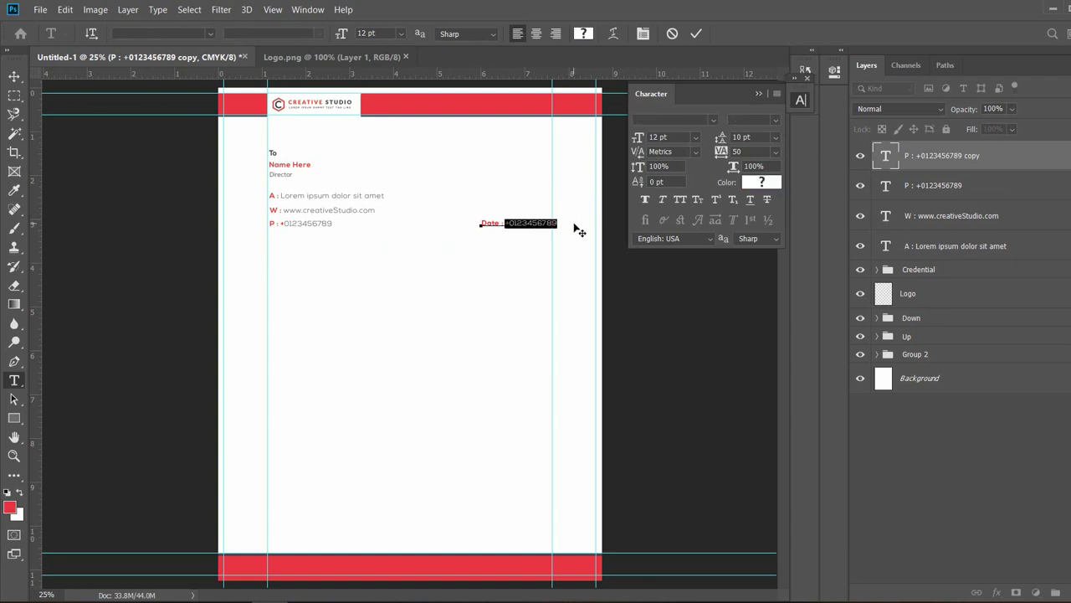
{"action": "type", "text": "01"}
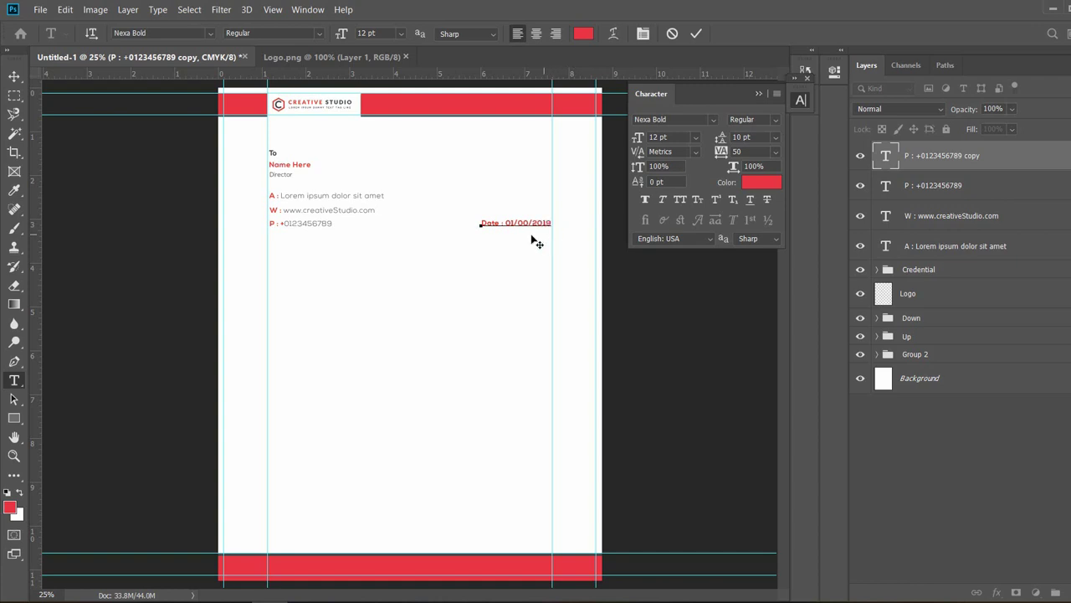
Set the "01/00/2019" part of the date line in Nexa Light and colour it grey #656565.
{"action": "left_click_drag", "start_coordinate": [506, 223], "coordinate": [551, 224]}
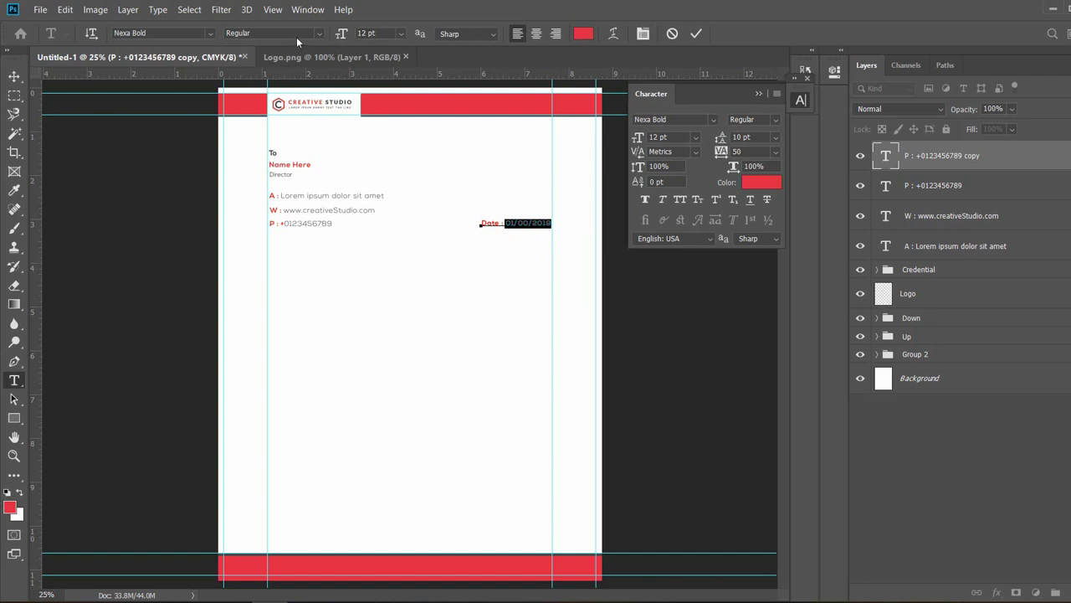
{"action": "left_click", "coordinate": [205, 33]}
{"action": "left_click", "coordinate": [192, 73]}
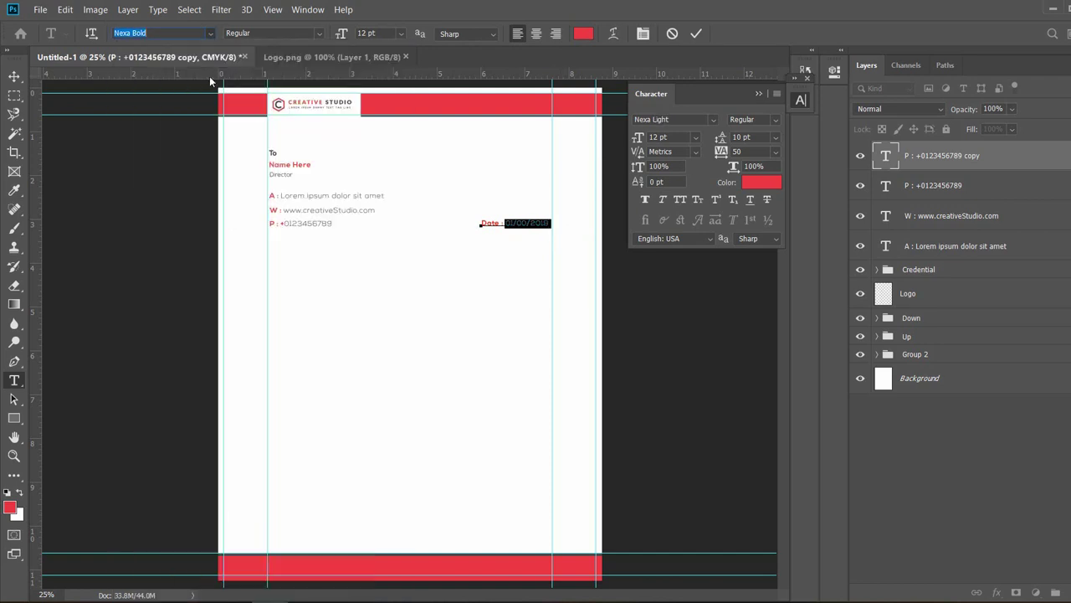
{"action": "left_click", "coordinate": [583, 33]}
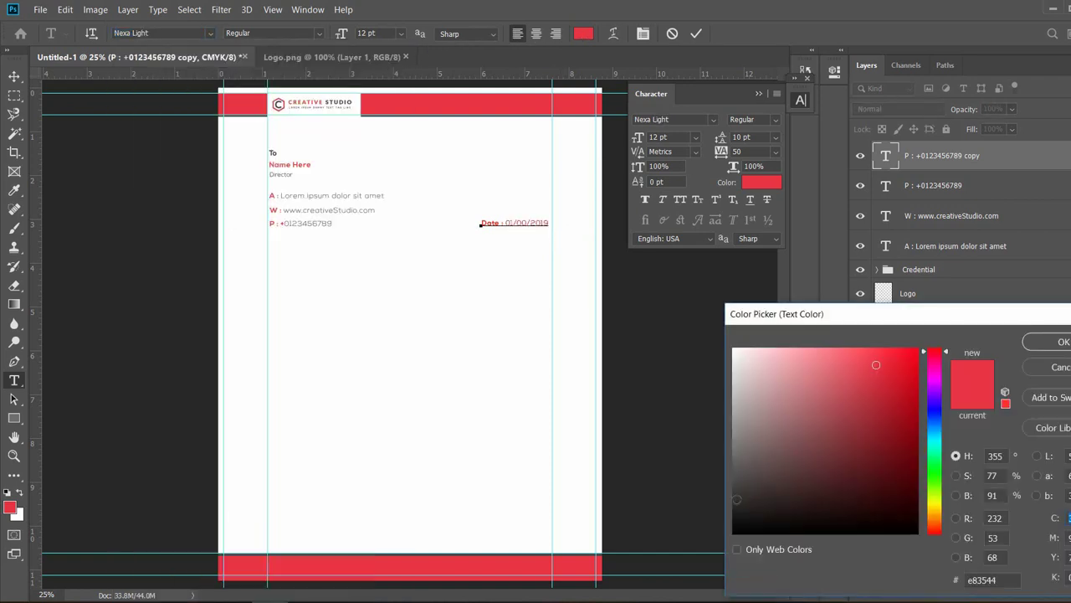
{"action": "left_click", "coordinate": [733, 496]}
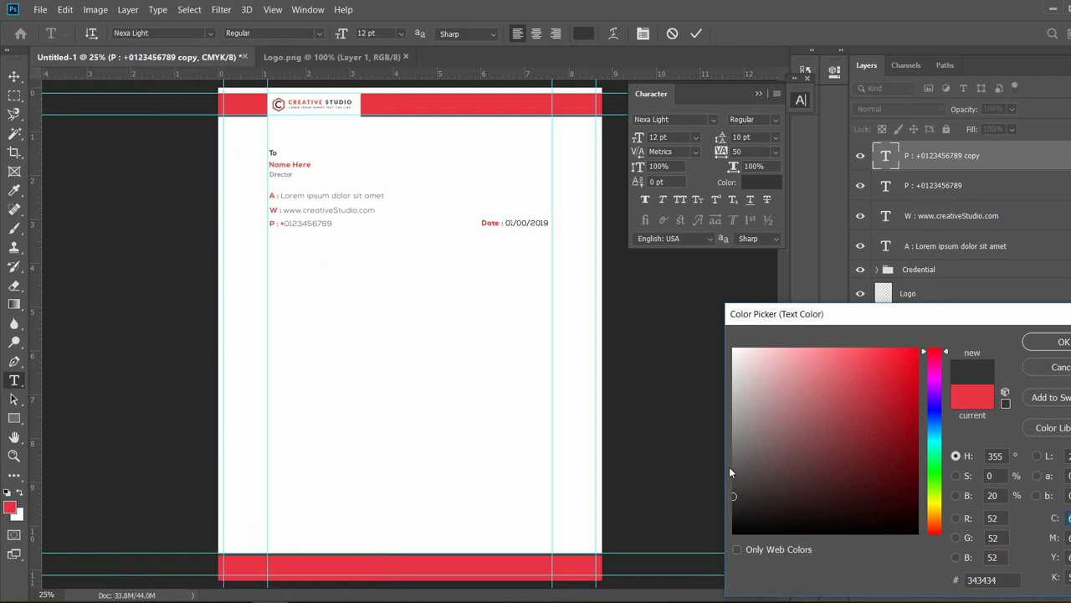
{"action": "left_click", "coordinate": [732, 474]}
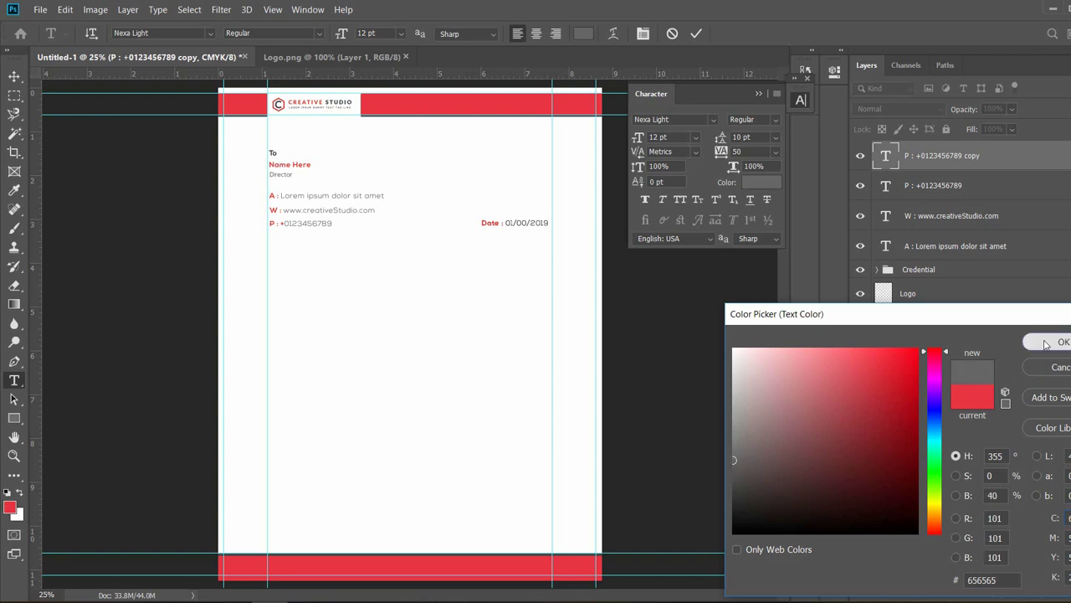
{"action": "left_click", "coordinate": [1058, 342]}
{"action": "left_click", "coordinate": [15, 77]}
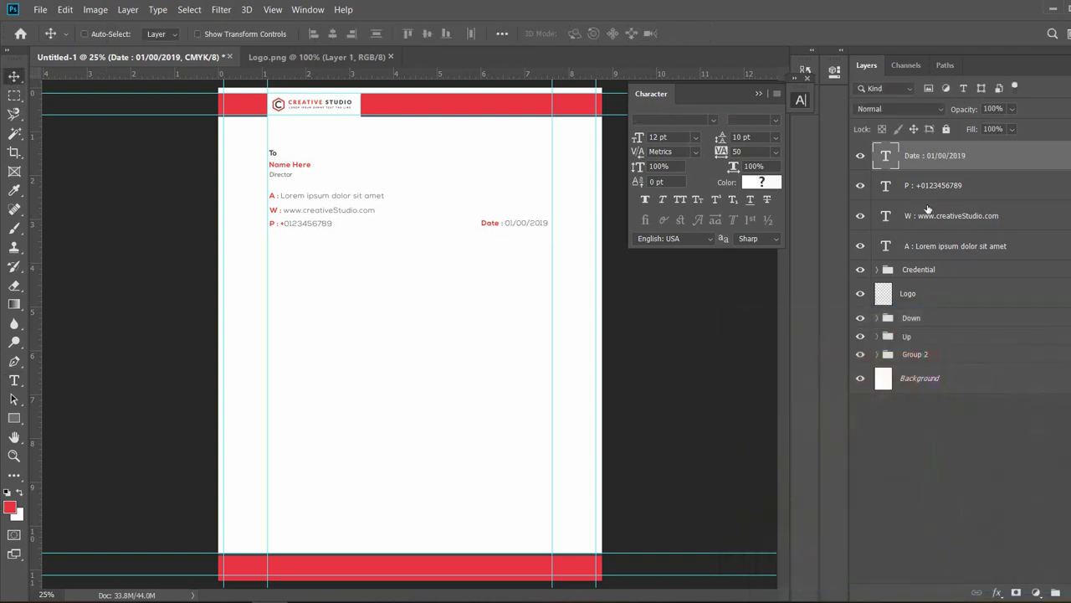
Group the date, phone, web and address text layers and add an empty layer above the group.
{"action": "left_click", "coordinate": [959, 247], "text": "shift"}
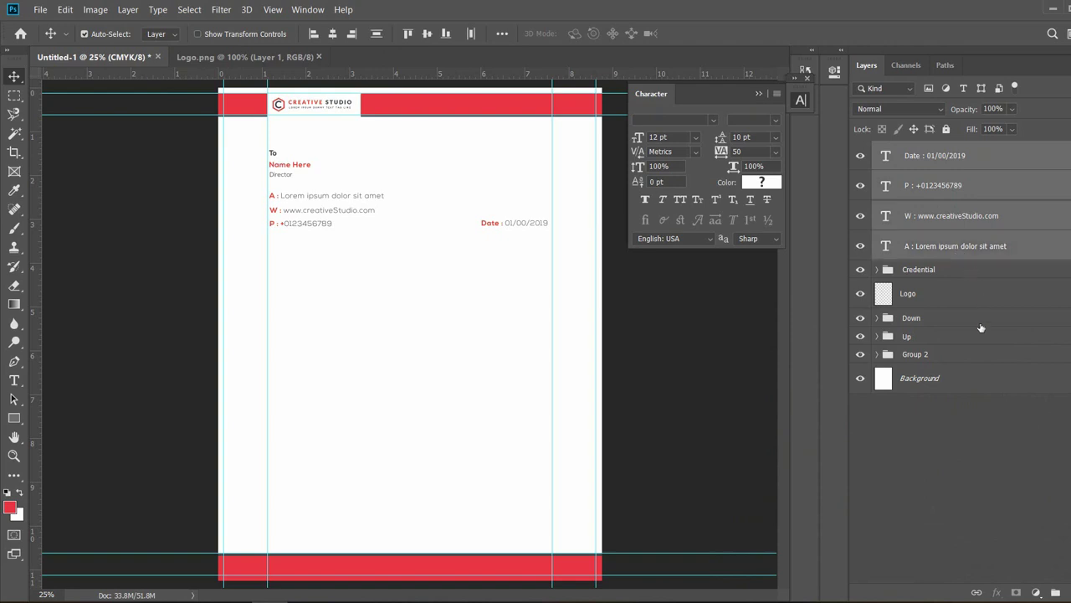
{"action": "left_click", "coordinate": [1057, 593]}
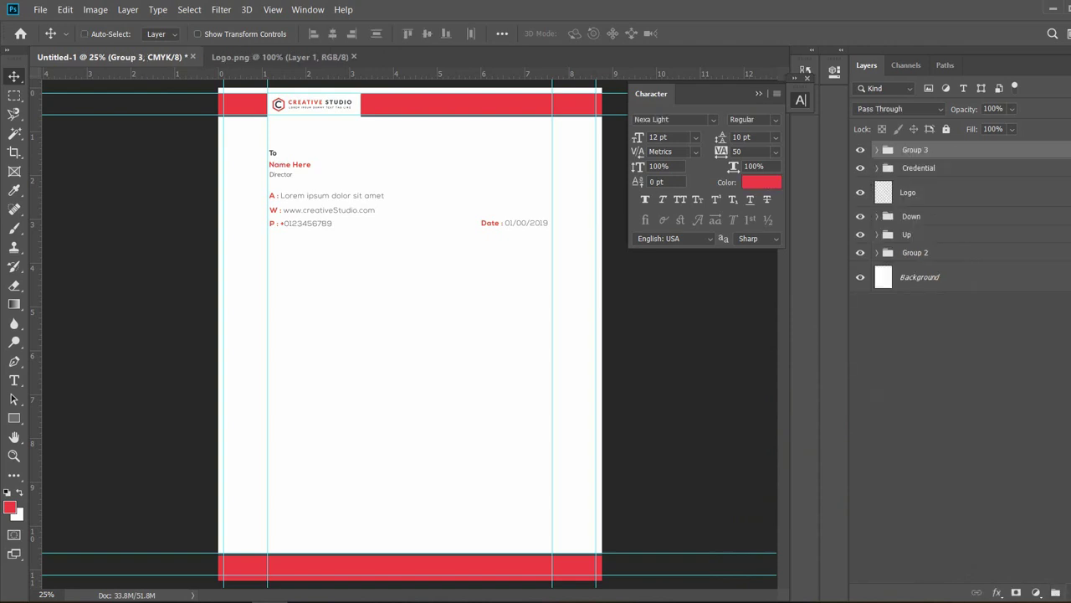
{"action": "left_click", "coordinate": [1070, 593]}
Draw a paragraph text box between the inner margin guides below the contact lines, with its text at 11 pt.
{"action": "left_click", "coordinate": [14, 380]}
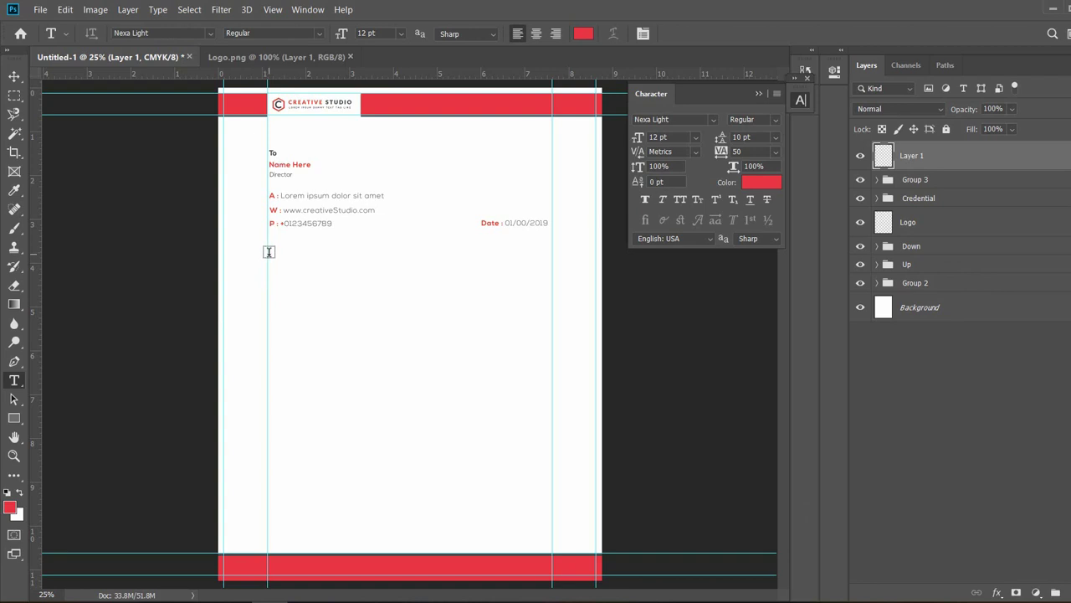
{"action": "left_click_drag", "start_coordinate": [269, 254], "coordinate": [552, 475]}
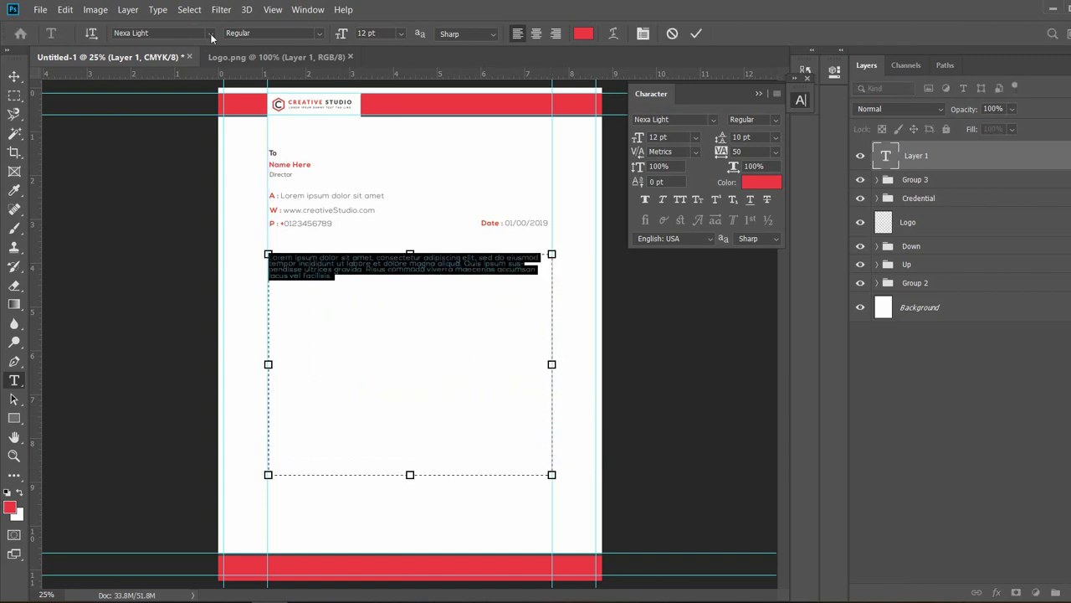
{"action": "left_click", "coordinate": [404, 34]}
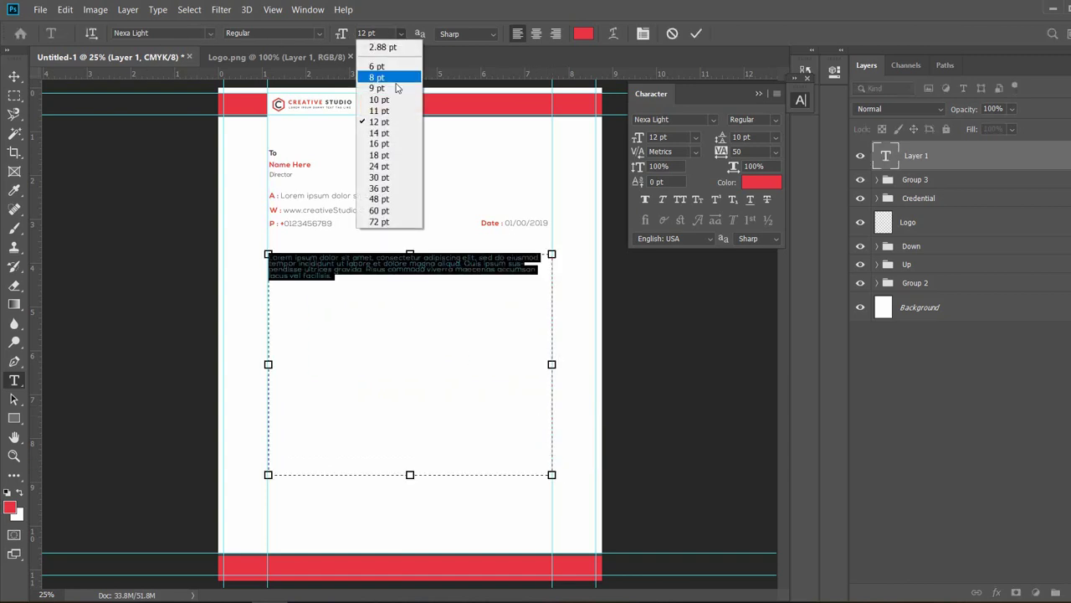
{"action": "left_click", "coordinate": [383, 116]}
Change the body text colour from red to a neutral dark grey.
{"action": "left_click", "coordinate": [584, 33]}
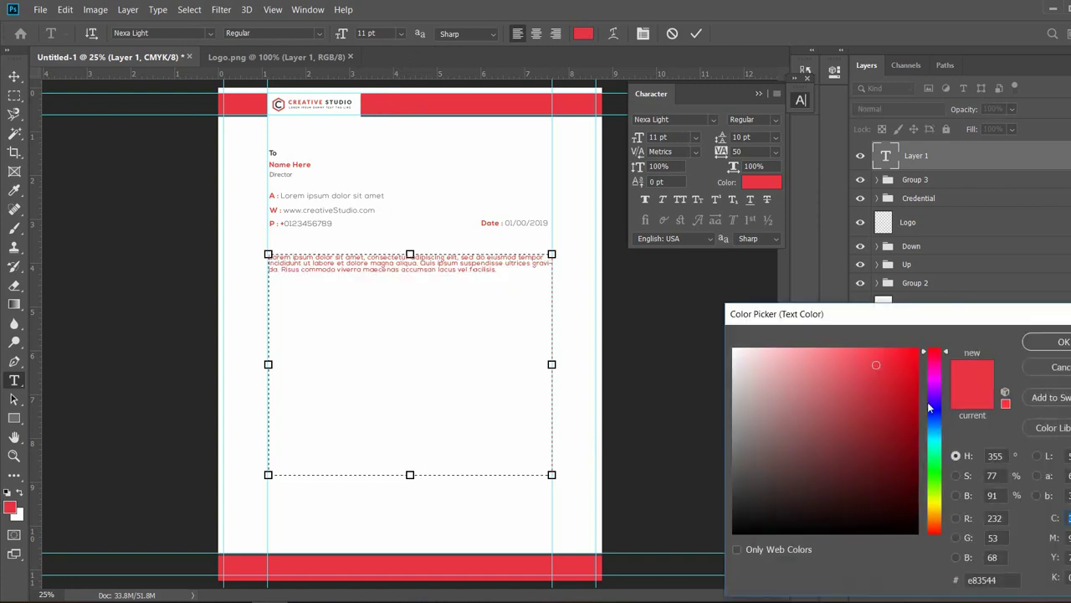
{"action": "left_click", "coordinate": [734, 479]}
{"action": "left_click", "coordinate": [736, 488]}
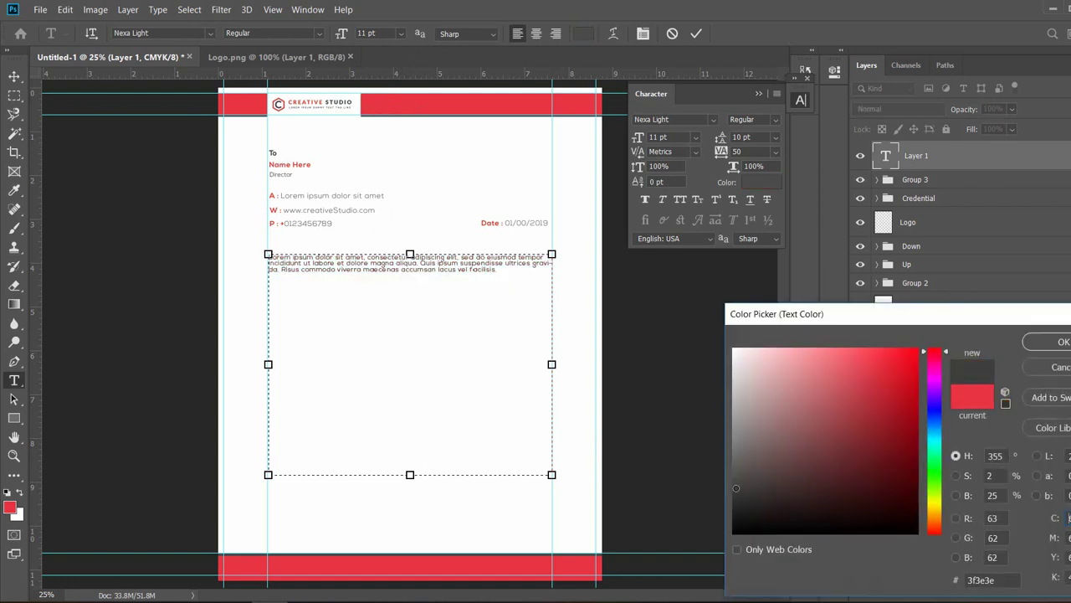
{"action": "left_click", "coordinate": [733, 477]}
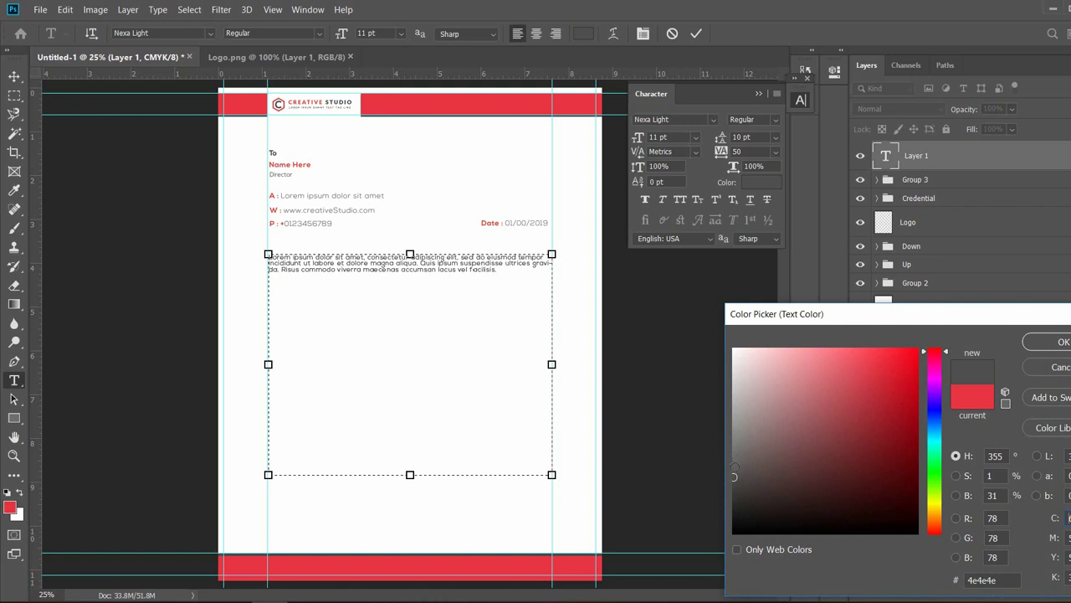
{"action": "left_click", "coordinate": [735, 467]}
{"action": "left_click", "coordinate": [1032, 341]}
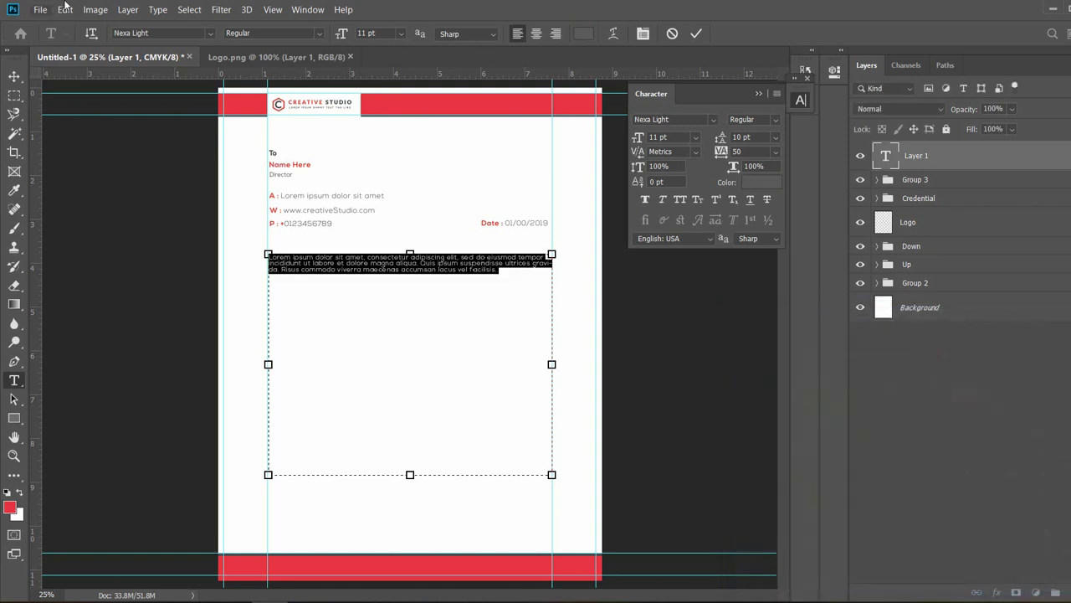
Fill the body text box with a longer Lorem Ipsum passage and set all of it to 10 pt.
{"action": "left_click", "coordinate": [159, 10]}
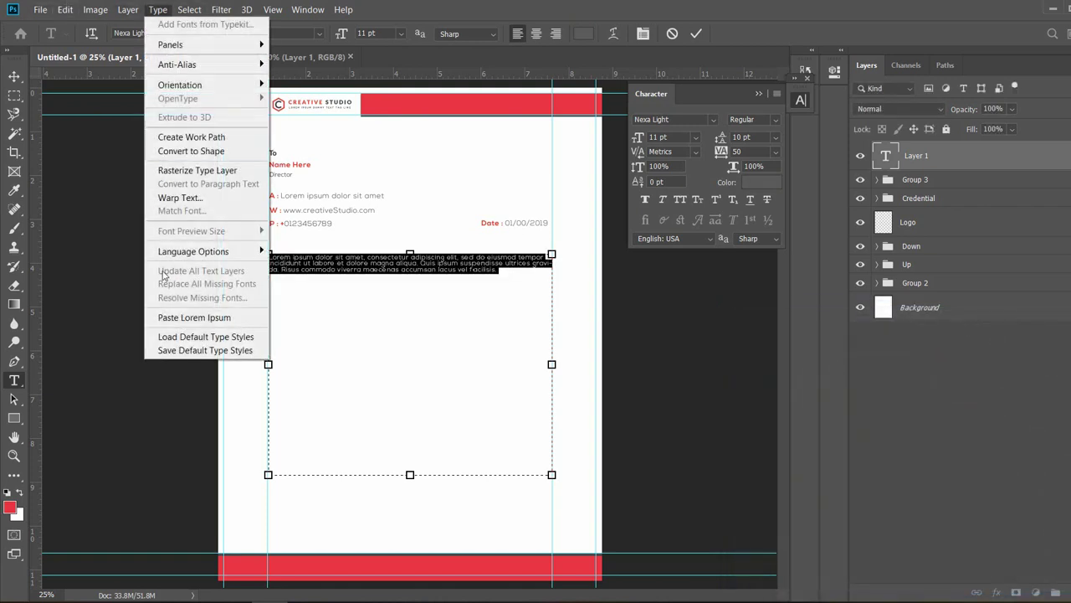
{"action": "left_click", "coordinate": [181, 315]}
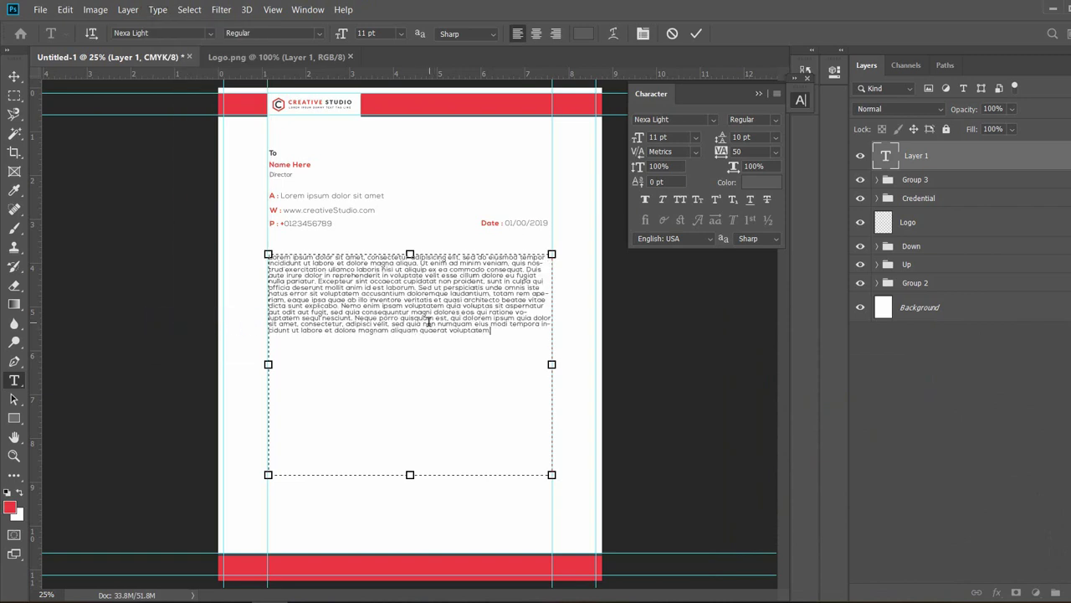
{"action": "key", "text": "ctrl+a"}
{"action": "left_click", "coordinate": [400, 35]}
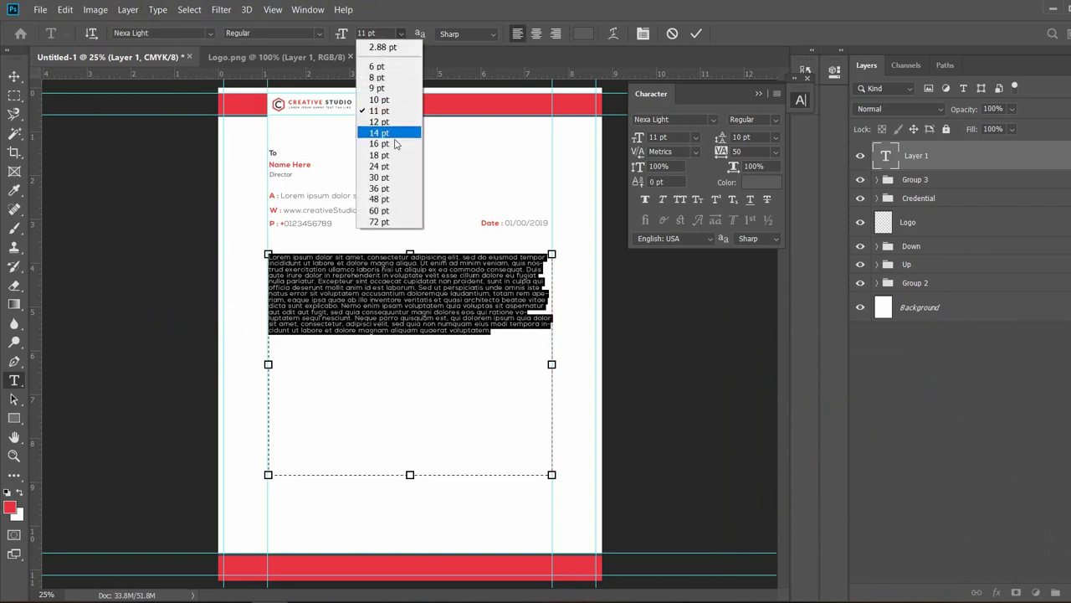
{"action": "left_click", "coordinate": [383, 106]}
Split the body text before "Nemo enim ipsam" with a blank line between the two paragraphs.
{"action": "left_click", "coordinate": [378, 280]}
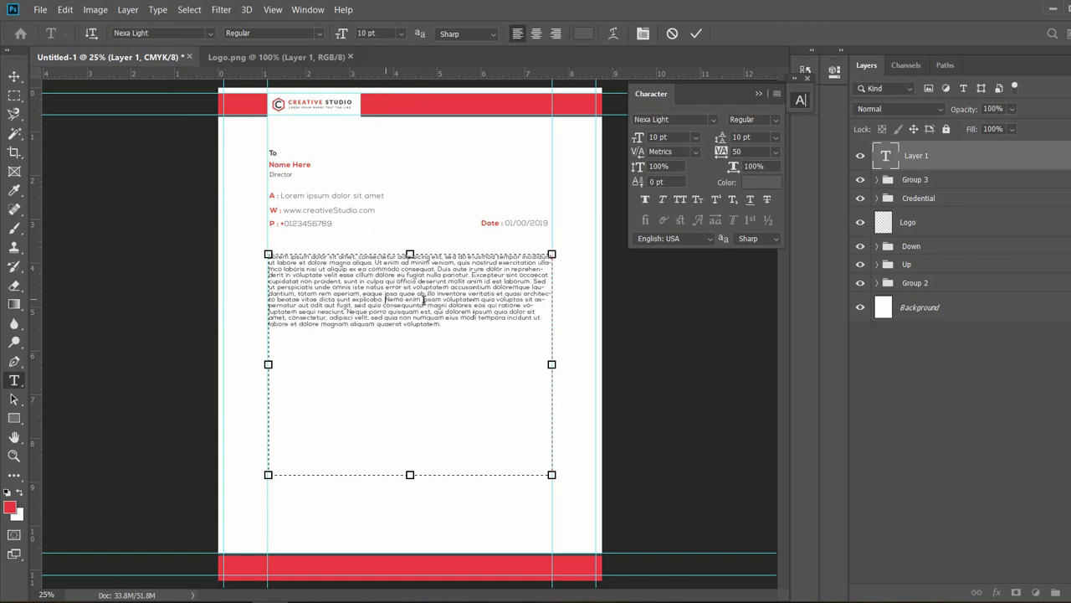
{"action": "key", "text": "Return"}
{"action": "key", "text": "Return"}
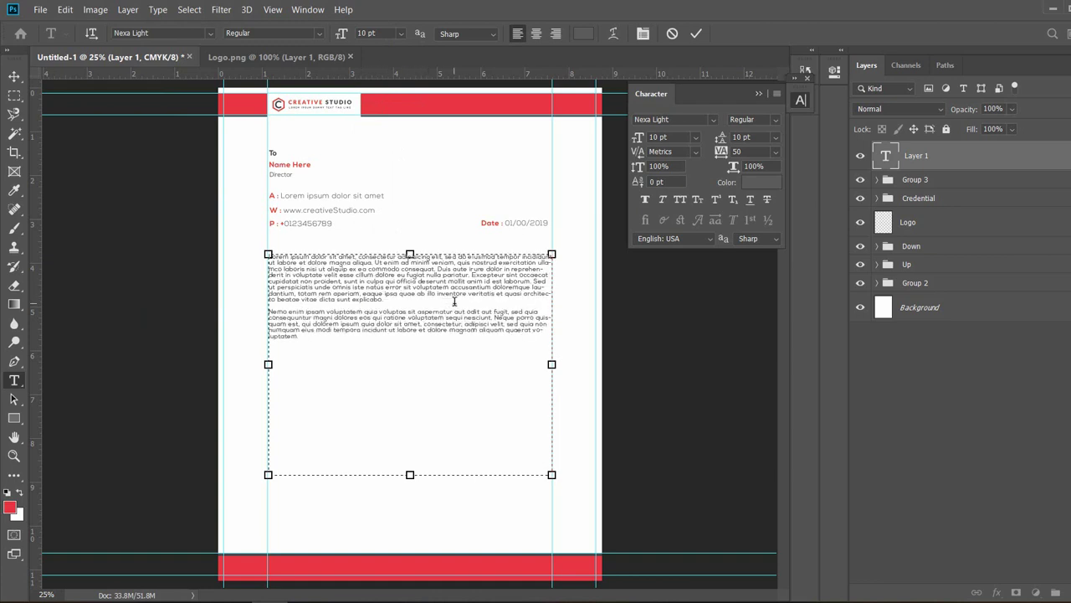
Copy both body paragraphs and paste them below the existing text after a blank line.
{"action": "key", "text": "ctrl+a"}
{"action": "key", "text": "ctrl+c"}
{"action": "left_click", "coordinate": [341, 343]}
{"action": "key", "text": "Return"}
{"action": "key", "text": "Return"}
{"action": "key", "text": "ctrl+v"}
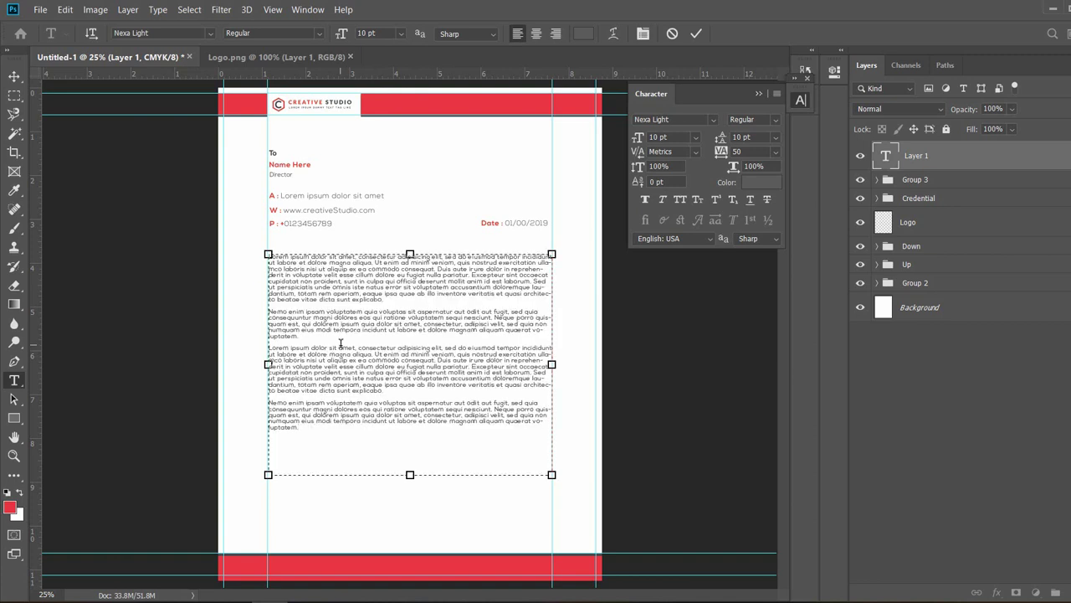
Justify all the body text with the last lines left-aligned and turn off hyphenation.
{"action": "key", "text": "ctrl+a"}
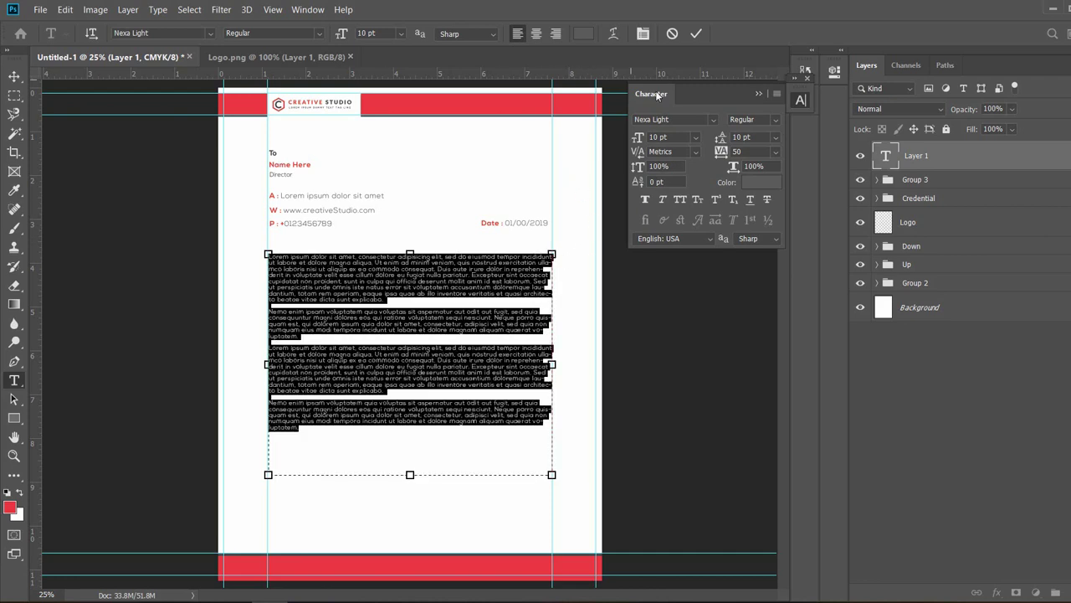
{"action": "left_click", "coordinate": [310, 9]}
{"action": "left_click", "coordinate": [345, 390]}
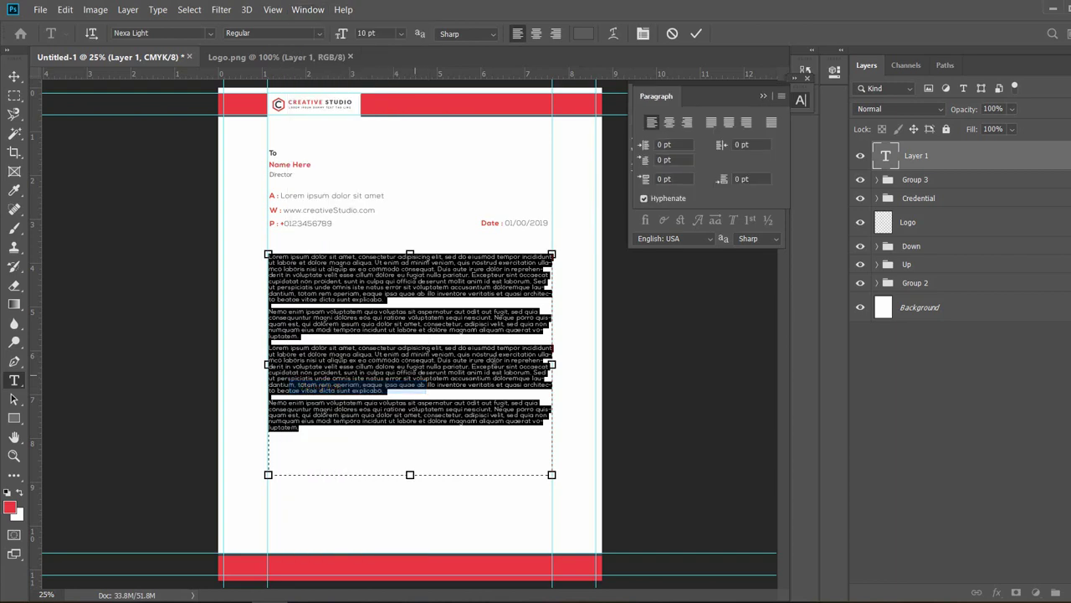
{"action": "left_click", "coordinate": [711, 122]}
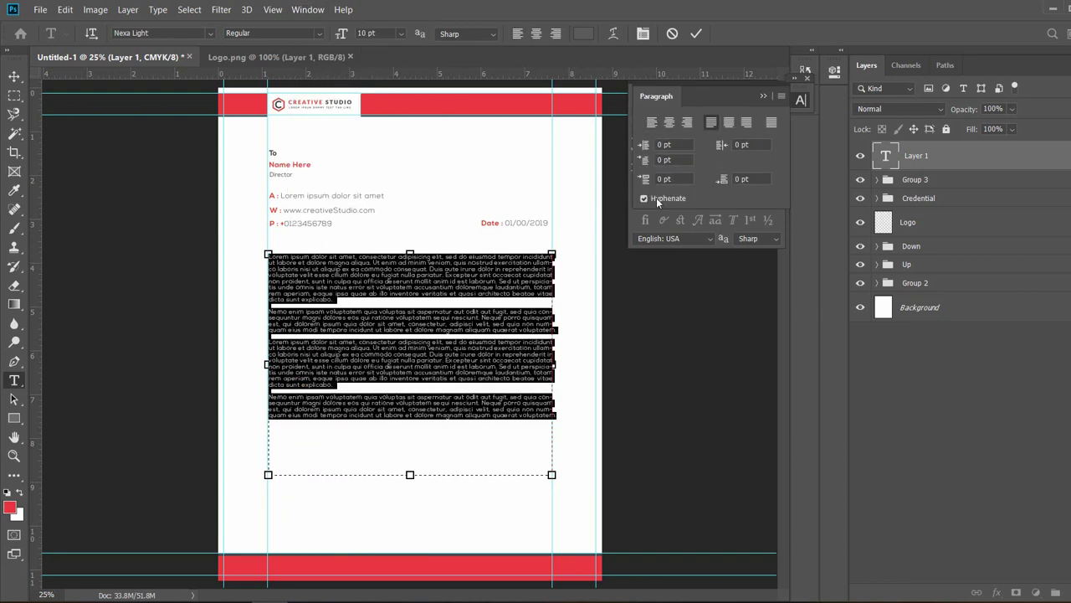
{"action": "left_click", "coordinate": [644, 199]}
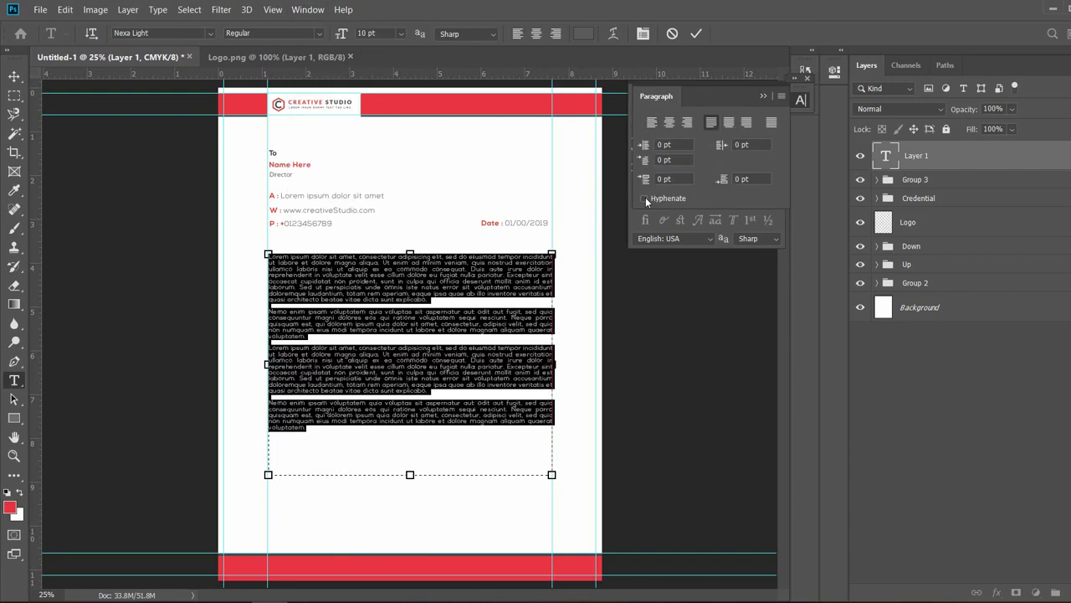
Commit the body text and nudge it slightly left to line up with the inner margin guides.
{"action": "left_click", "coordinate": [13, 76]}
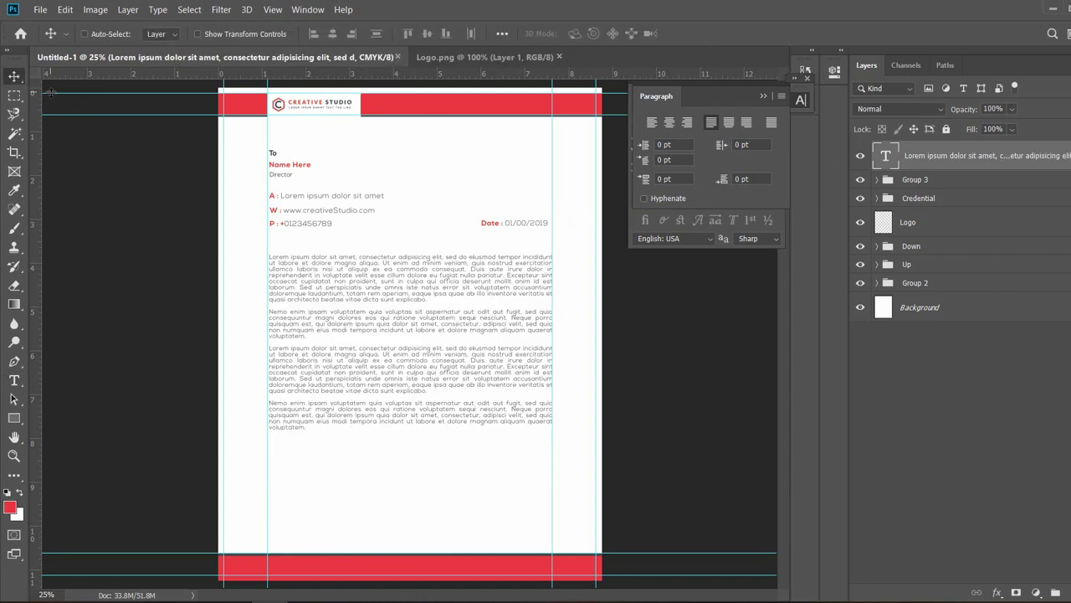
{"action": "key", "text": "Left"}
{"action": "key", "text": "Left"}
{"action": "key", "text": "Left"}
{"action": "key", "text": "Left"}
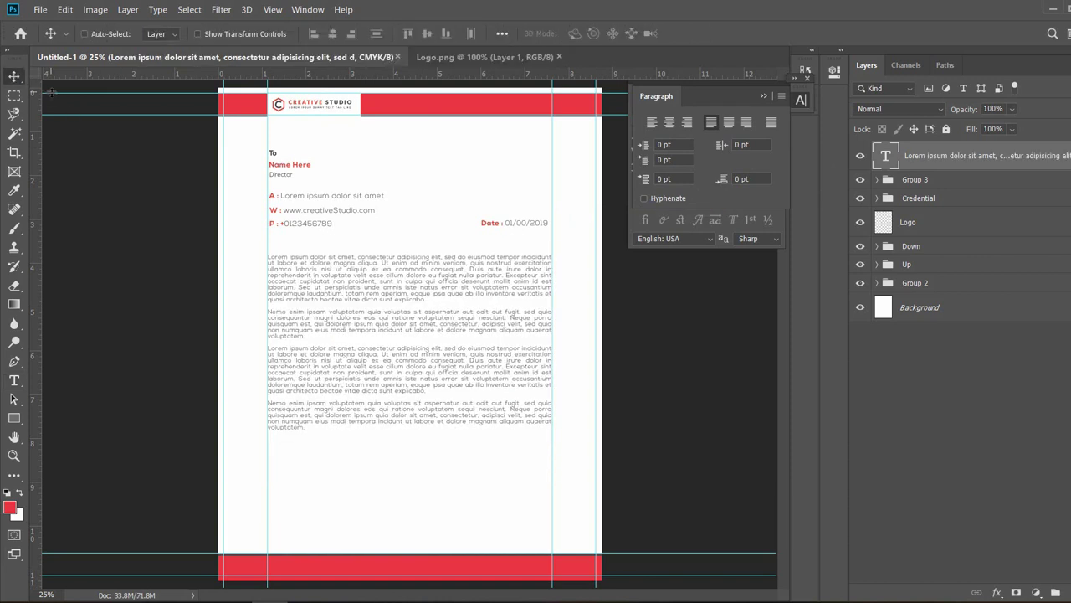
Close the Logo.png document.
{"action": "left_click", "coordinate": [493, 57]}
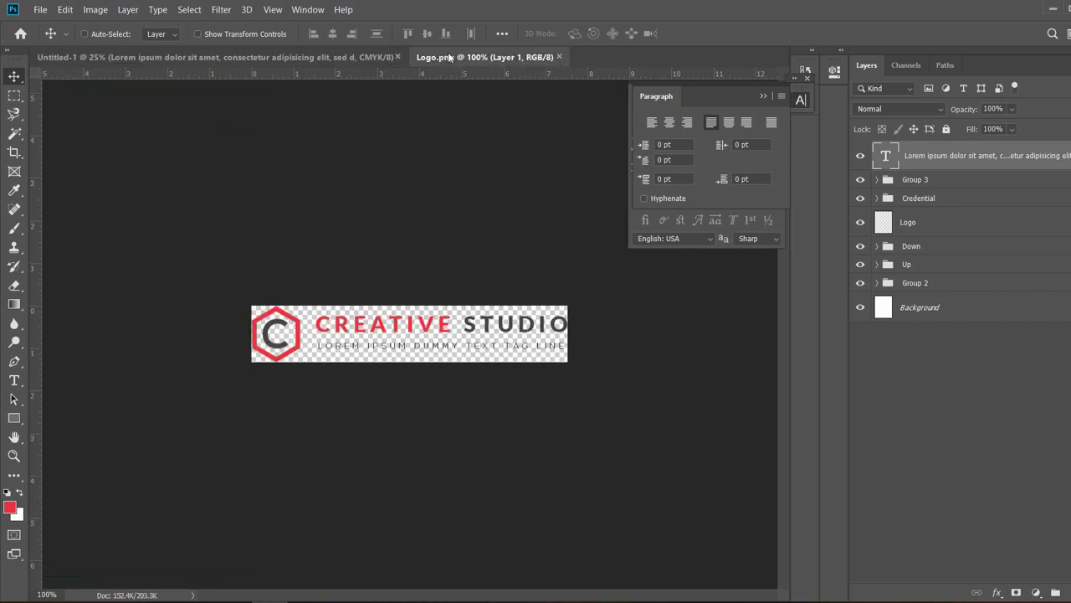
{"action": "left_click", "coordinate": [560, 57]}
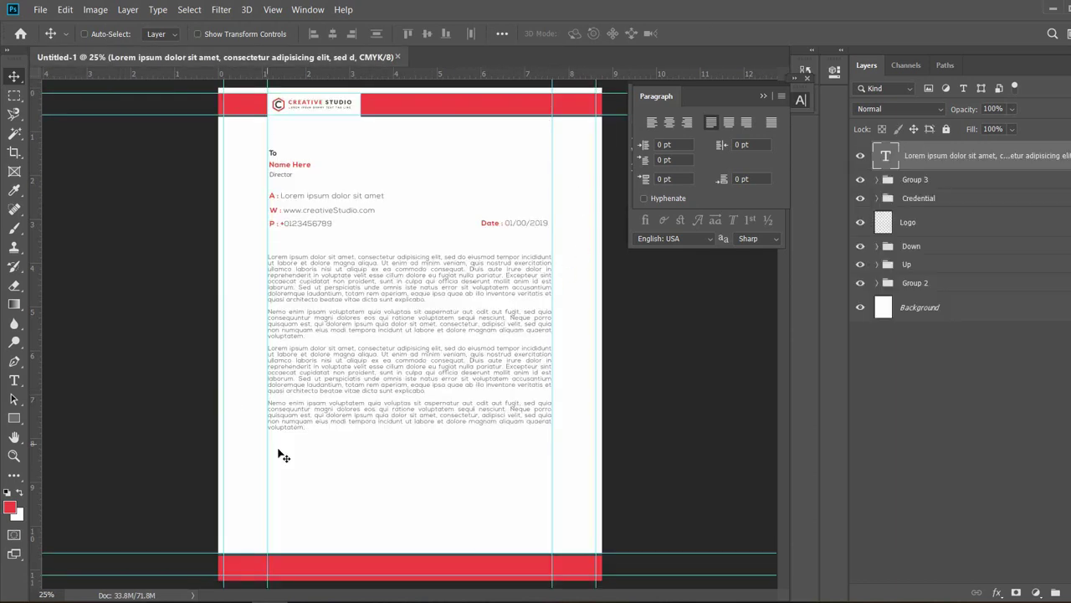
Add the signature line "Name Here" at the left inner guide below the body text, in 12 pt Nexa Bold.
{"action": "left_click", "coordinate": [14, 380]}
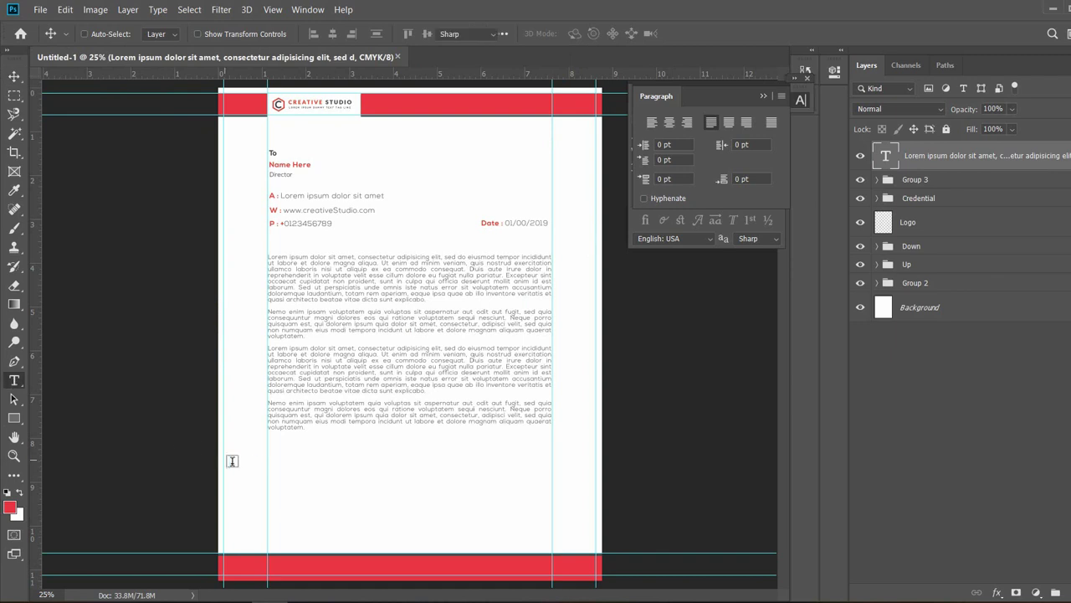
{"action": "left_click", "coordinate": [268, 467]}
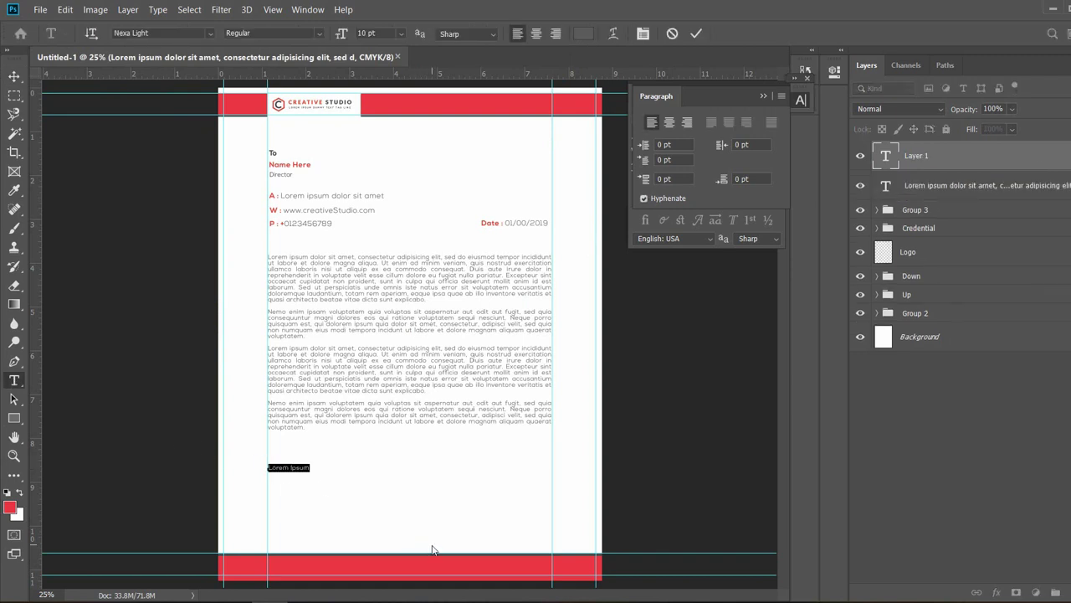
{"action": "type", "text": "Name Here"}
{"action": "key", "text": "ctrl+a"}
{"action": "left_click", "coordinate": [401, 34]}
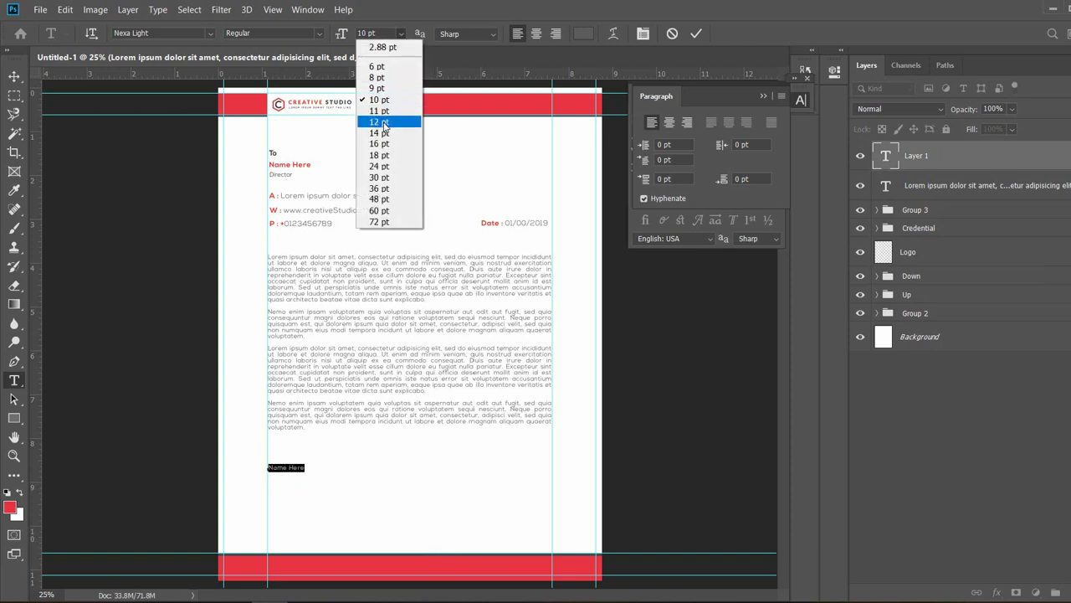
{"action": "left_click", "coordinate": [388, 120]}
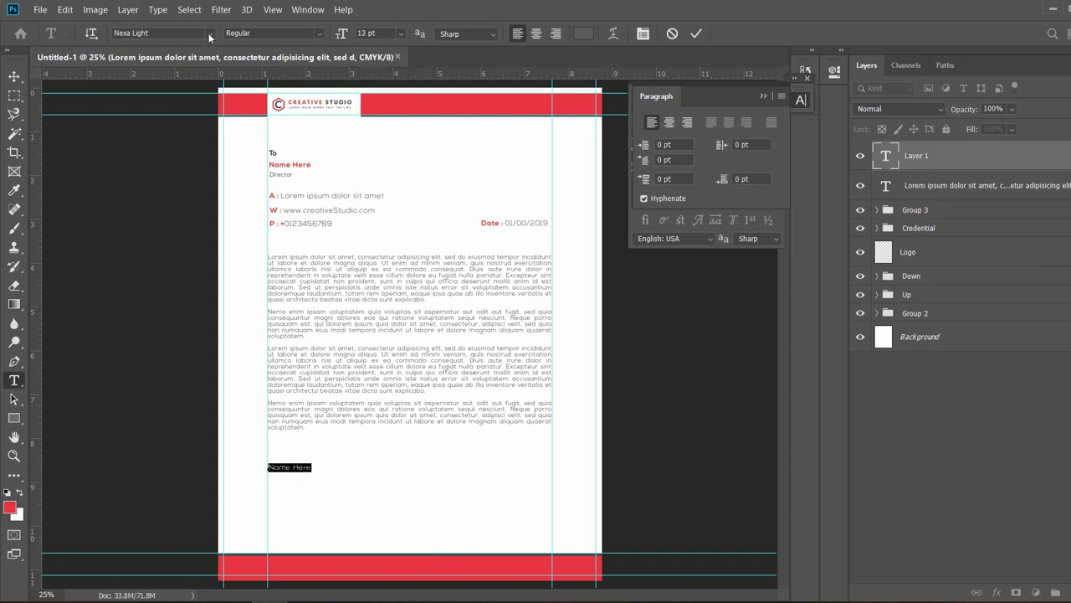
{"action": "left_click", "coordinate": [210, 33]}
{"action": "left_click", "coordinate": [176, 92]}
{"action": "left_click", "coordinate": [10, 77]}
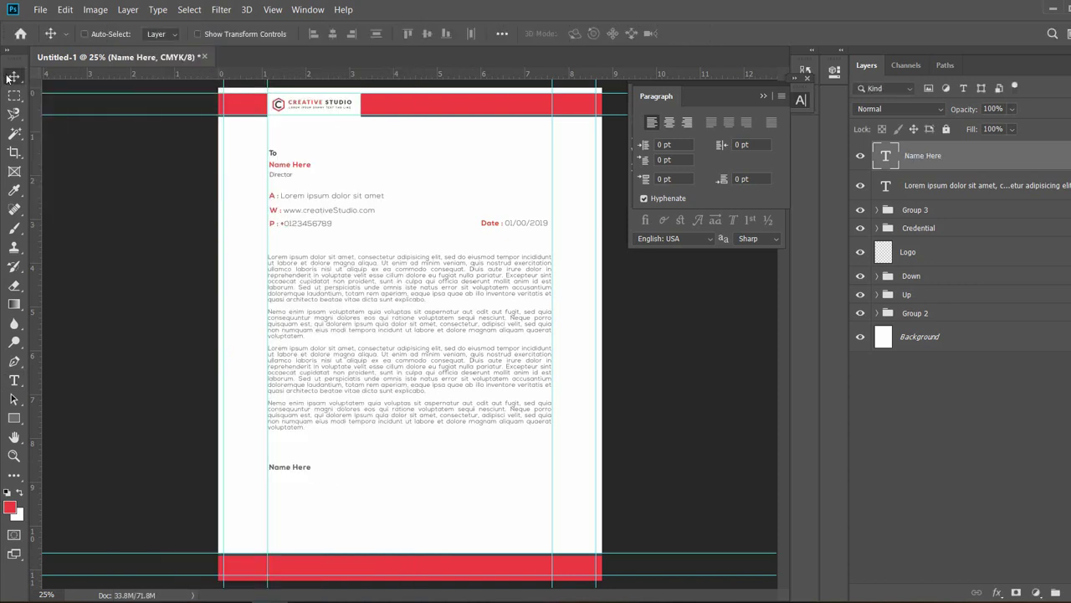
{"action": "left_click", "coordinate": [14, 380]}
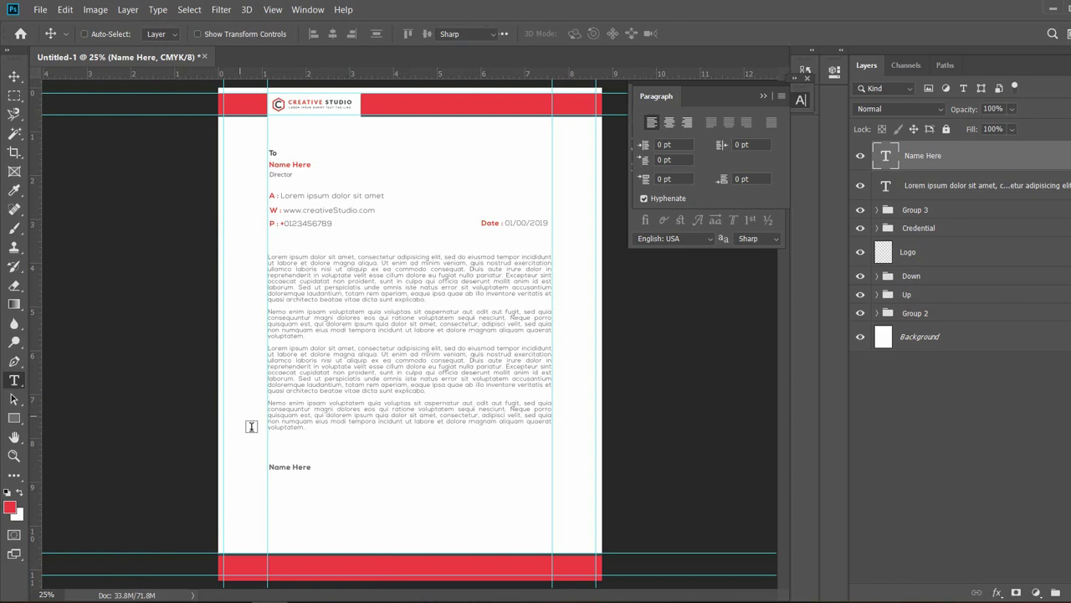
Recolour the signature line "Name Here" with the red sampled from the bottom bar, #e83544.
{"action": "triple_click", "coordinate": [298, 462]}
{"action": "left_click", "coordinate": [583, 34]}
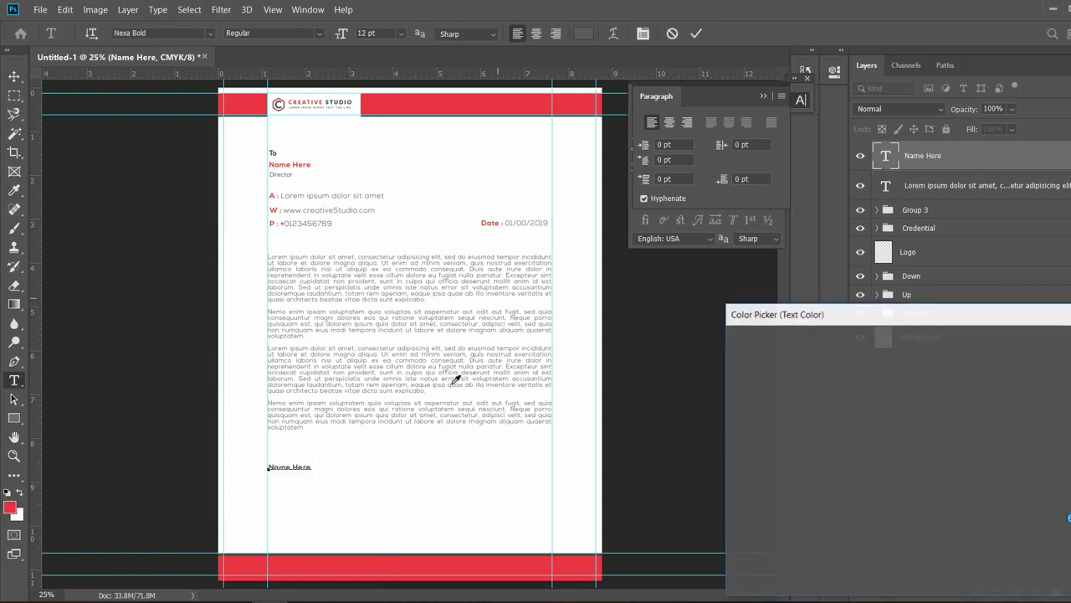
{"action": "left_click", "coordinate": [434, 556]}
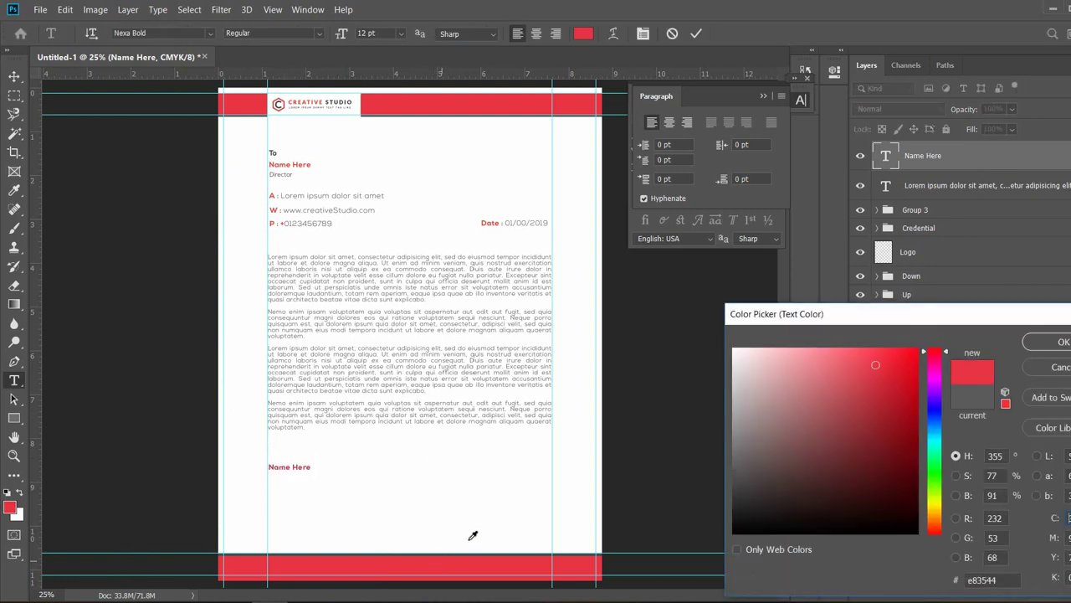
{"action": "left_click", "coordinate": [1061, 342]}
{"action": "left_click", "coordinate": [13, 75]}
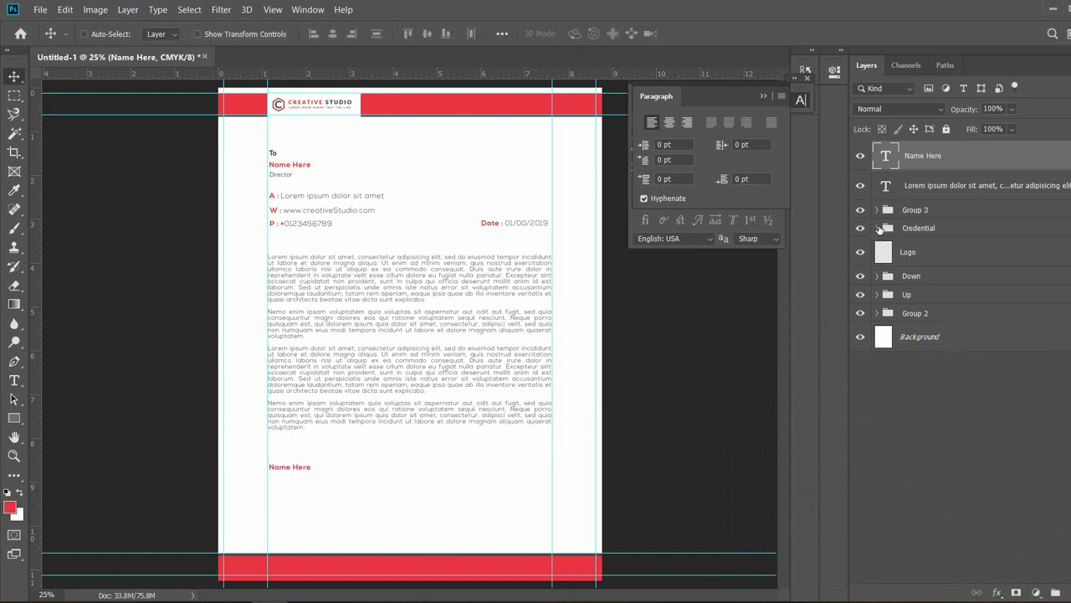
Duplicate the "Director" text below the signature name and move the copy out of the Credential group to the top of the layer stack.
{"action": "left_click", "coordinate": [877, 229]}
{"action": "left_click", "coordinate": [943, 289]}
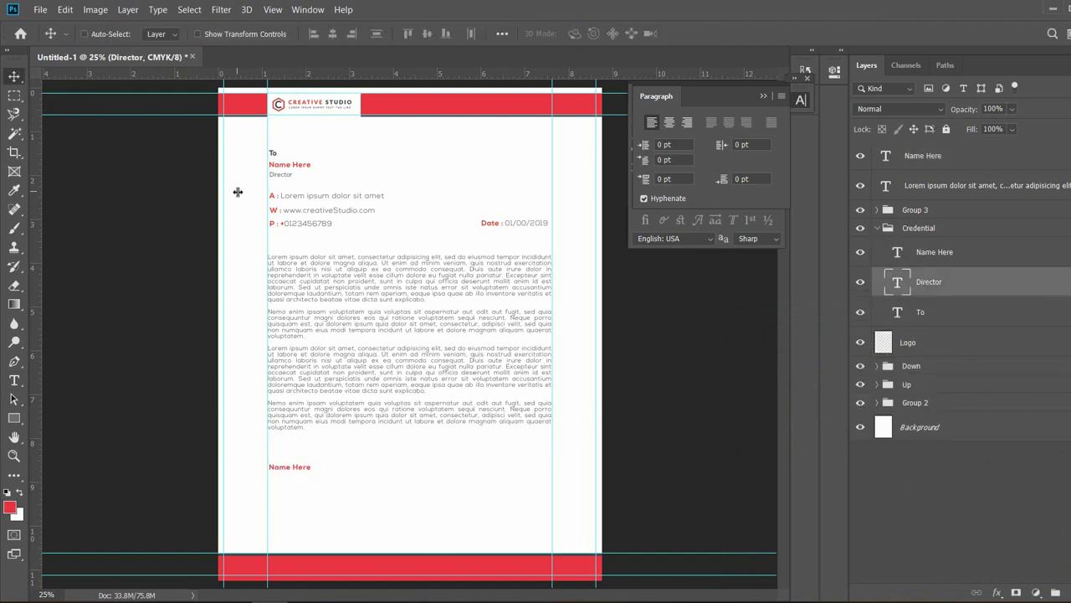
{"action": "left_click_drag", "start_coordinate": [293, 194], "coordinate": [286, 483]}
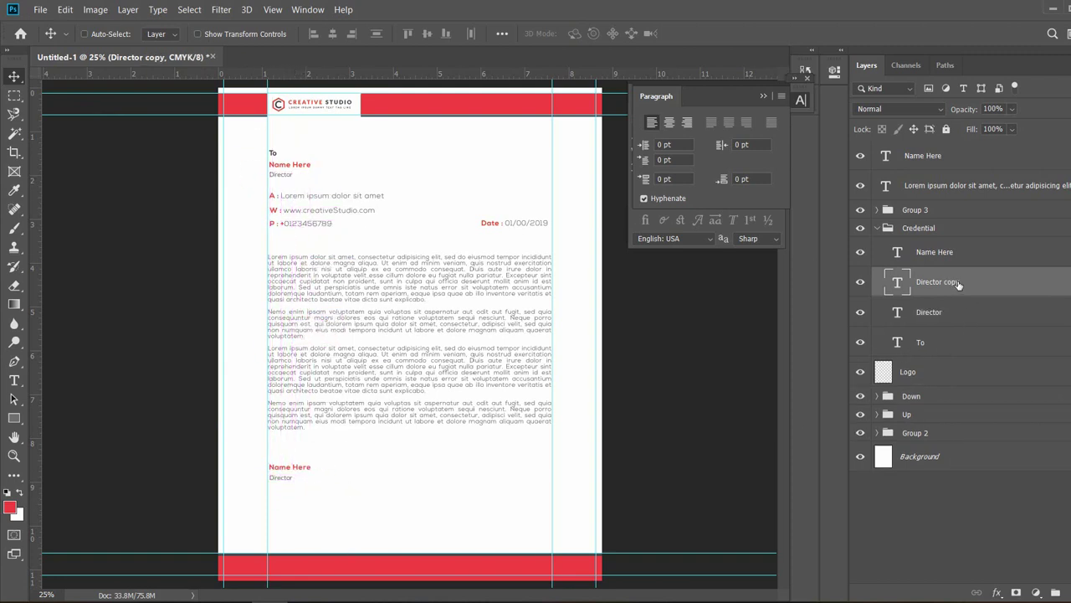
{"action": "left_click_drag", "start_coordinate": [958, 285], "coordinate": [954, 152]}
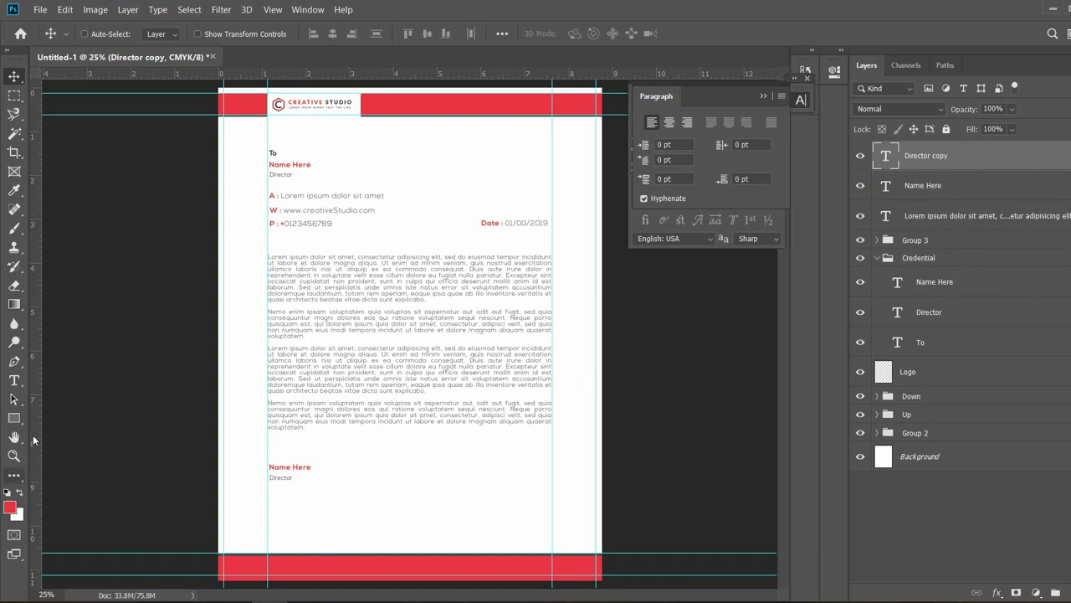
Change the copied job title under the signature name to "Sub Director".
{"action": "left_click", "coordinate": [15, 380]}
{"action": "left_click", "coordinate": [269, 477]}
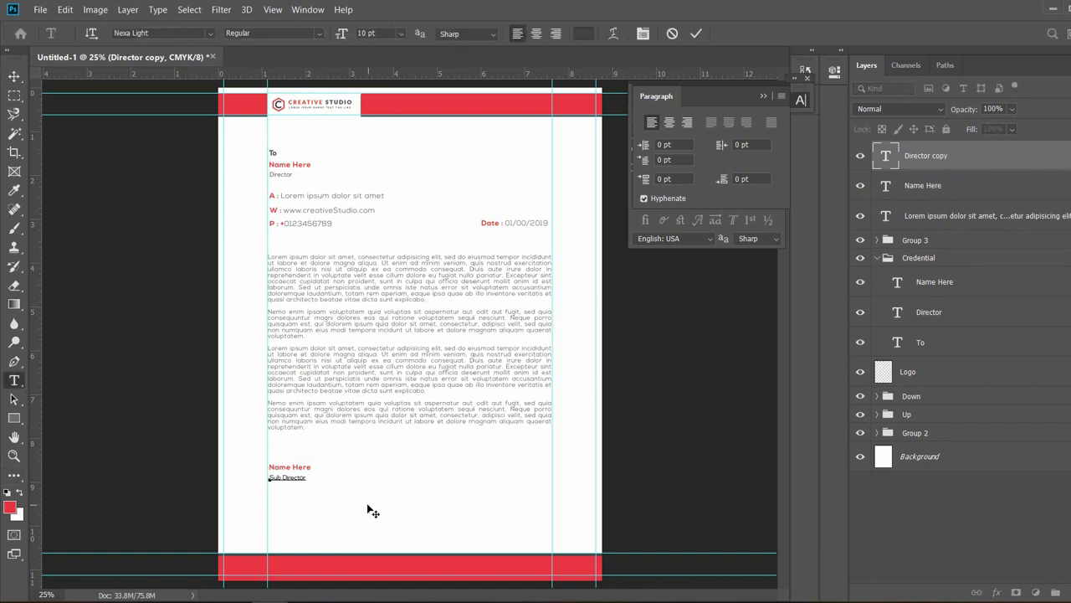
{"action": "type", "text": "Sub"}
{"action": "left_click", "coordinate": [14, 76]}
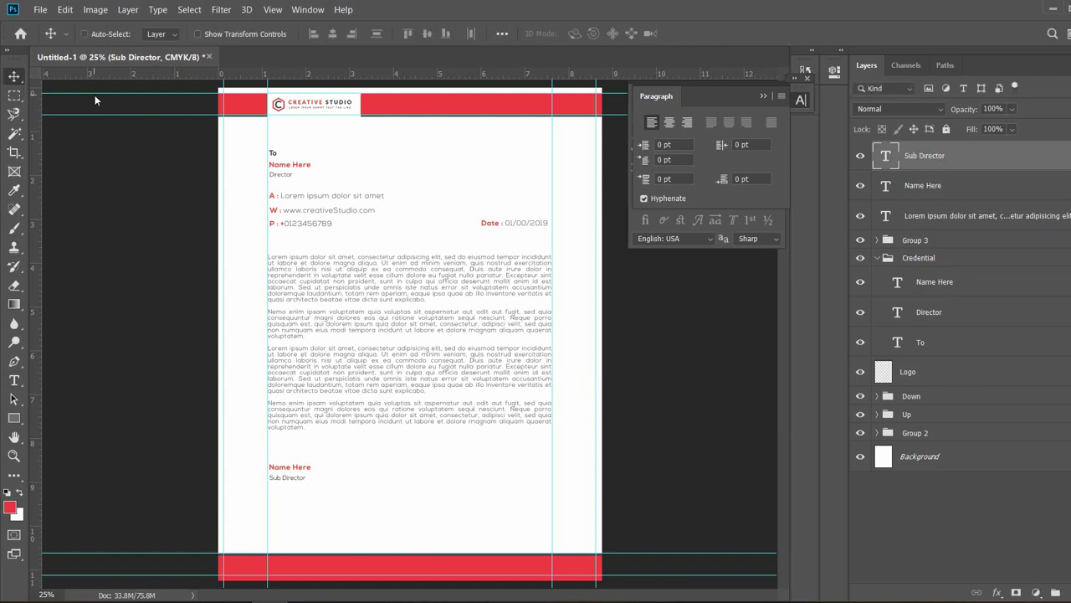
Nudge the signature name and "Sub Director" lines together slightly left and down.
{"action": "left_click", "coordinate": [929, 188], "text": "shift"}
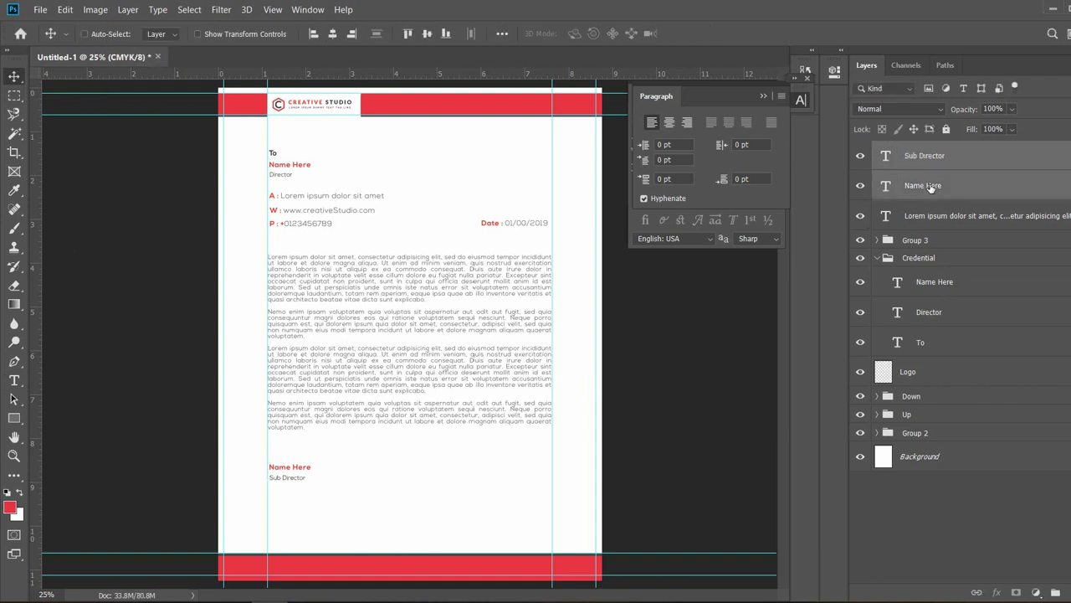
{"action": "key", "text": "Left"}
{"action": "key", "text": "Down"}
{"action": "key", "text": "Down"}
{"action": "key", "text": "Down"}
{"action": "key", "text": "Down"}
{"action": "key", "text": "Down"}
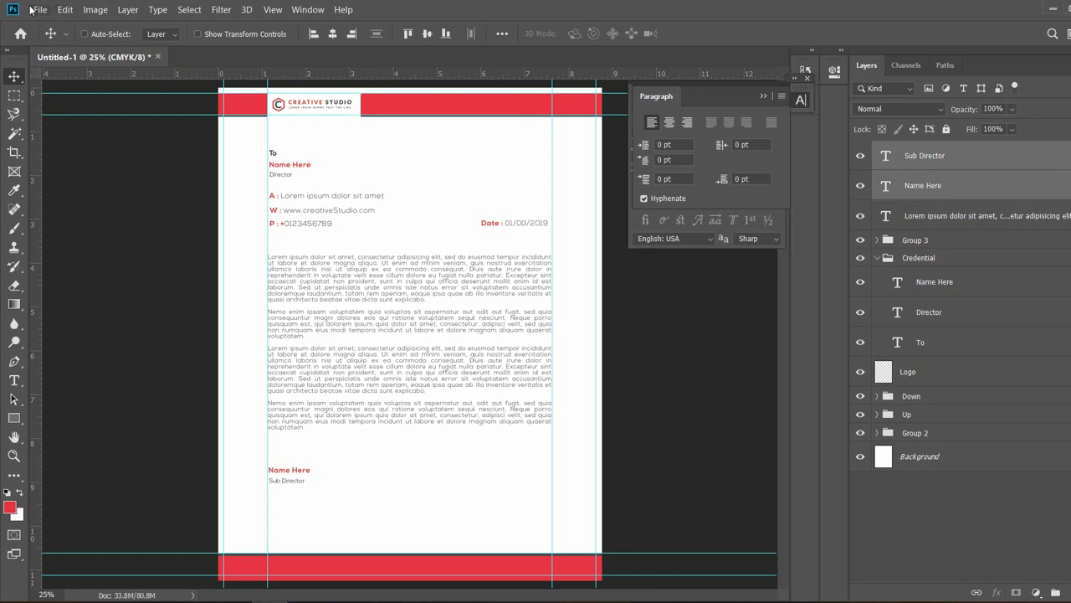
Open Signature.png from the Making folder and place the signature in the letterhead just above the red signature name.
{"action": "left_click", "coordinate": [41, 9]}
{"action": "left_click", "coordinate": [51, 39]}
{"action": "left_click", "coordinate": [534, 242]}
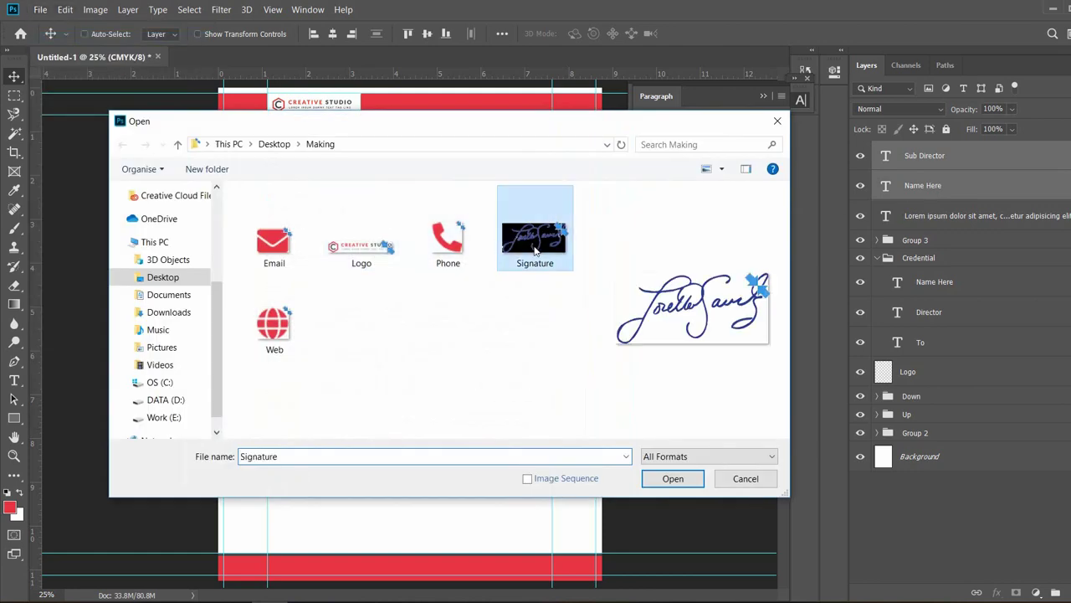
{"action": "left_click", "coordinate": [673, 478]}
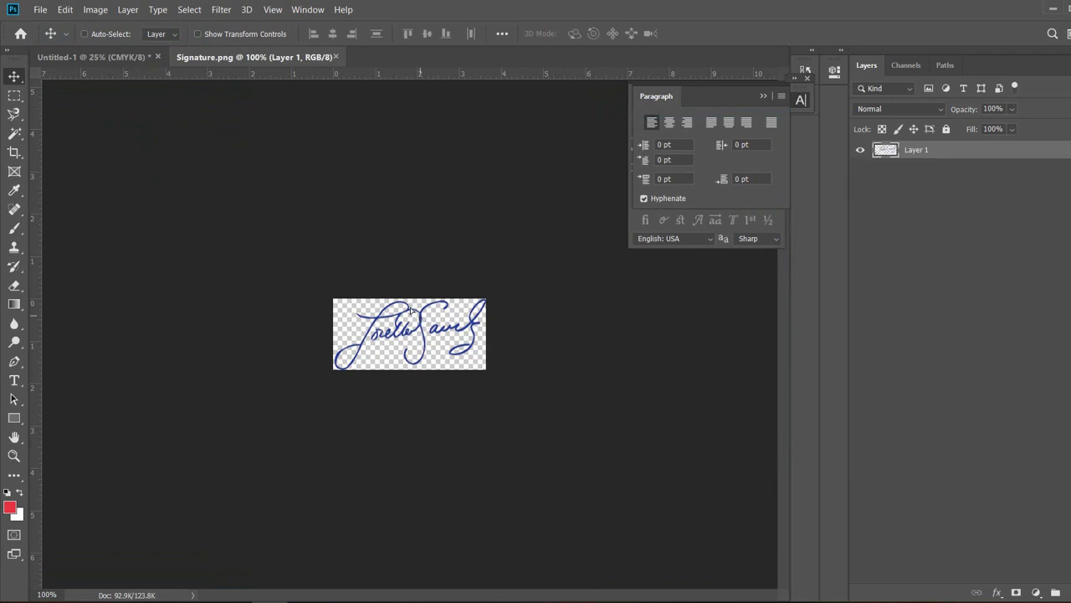
{"action": "mouse_move", "coordinate": [414, 312]}
{"action": "left_mouse_down"}
{"action": "mouse_move", "coordinate": [132, 56]}
{"action": "mouse_move", "coordinate": [227, 363]}
{"action": "mouse_move", "coordinate": [294, 452]}
{"action": "left_mouse_up"}
{"action": "key", "text": "Left"}
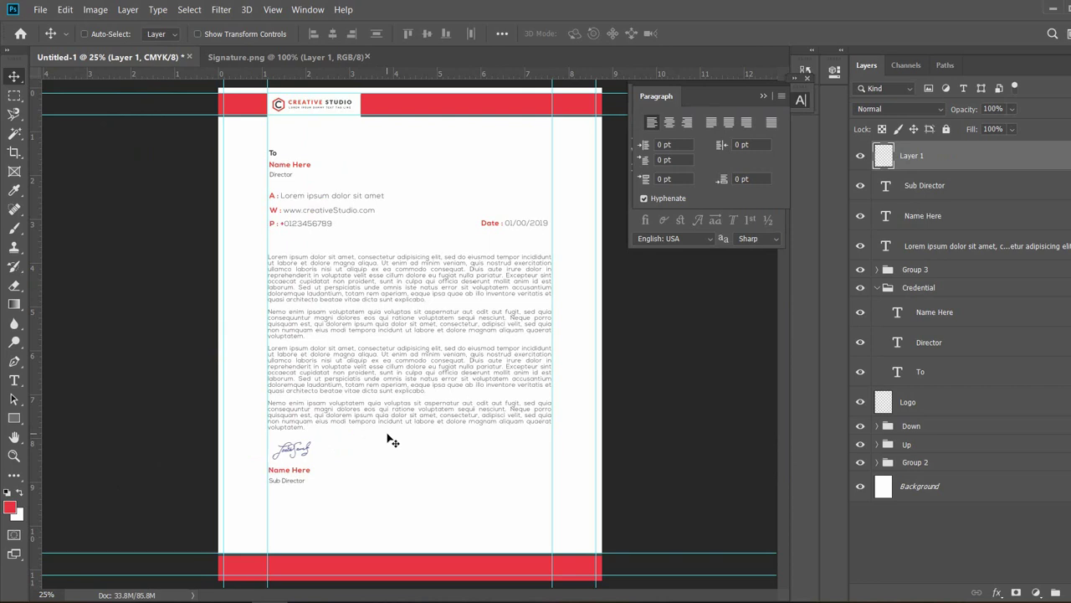
{"action": "key", "text": "Up"}
Group the signature image, "Sub Director" and signature "Name Here" layers, and collapse the Credential group.
{"action": "left_click", "coordinate": [939, 186], "text": "ctrl"}
{"action": "left_click", "coordinate": [936, 216], "text": "ctrl"}
{"action": "left_click", "coordinate": [941, 190]}
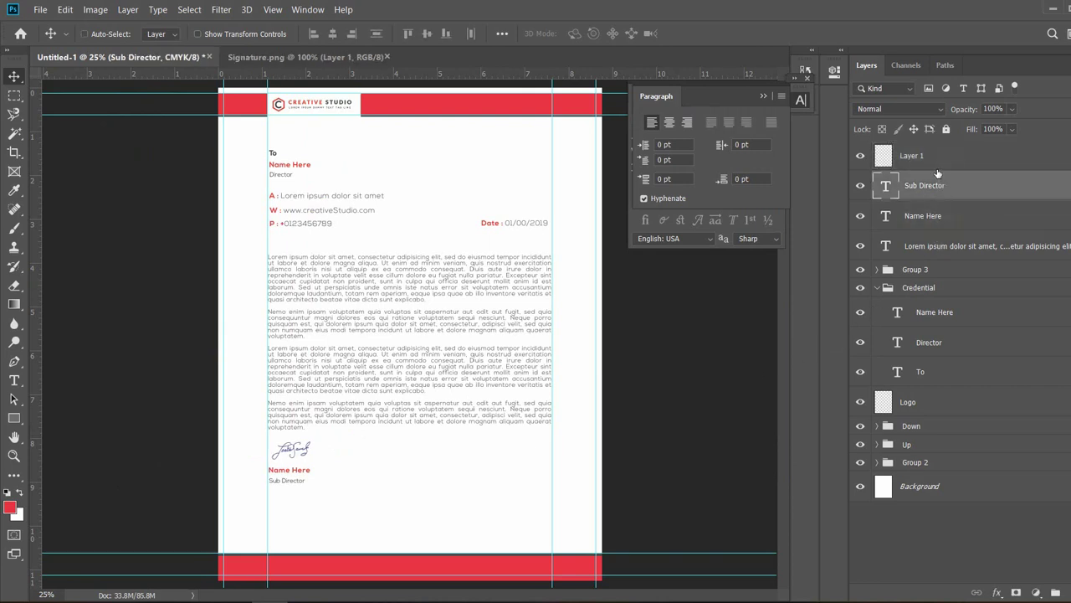
{"action": "left_click", "coordinate": [936, 163], "text": "ctrl"}
{"action": "left_click", "coordinate": [931, 218], "text": "ctrl"}
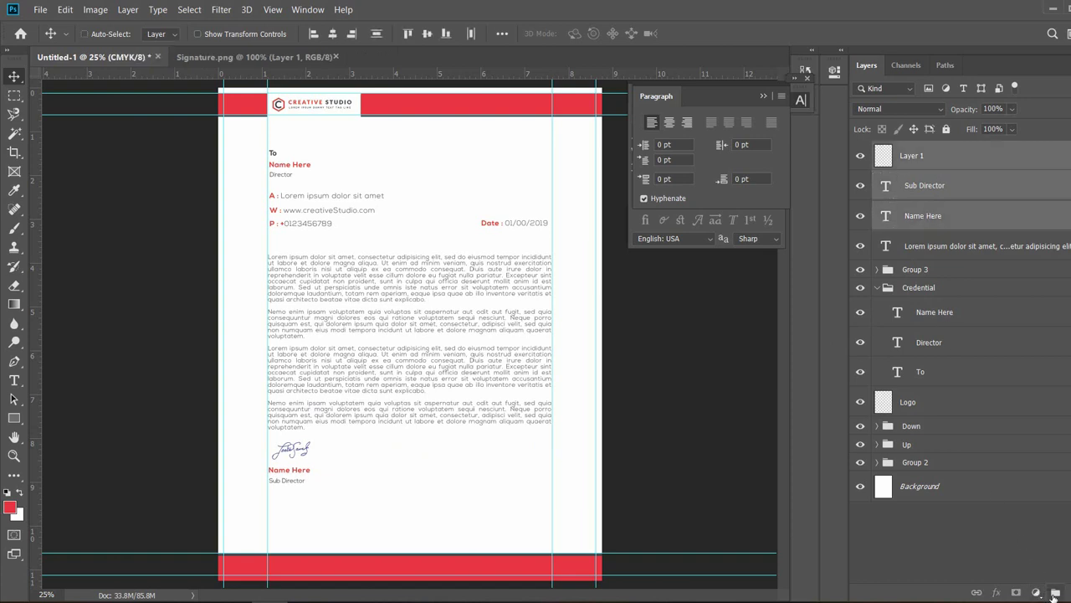
{"action": "key", "text": "ctrl+g"}
{"action": "left_click", "coordinate": [922, 179]}
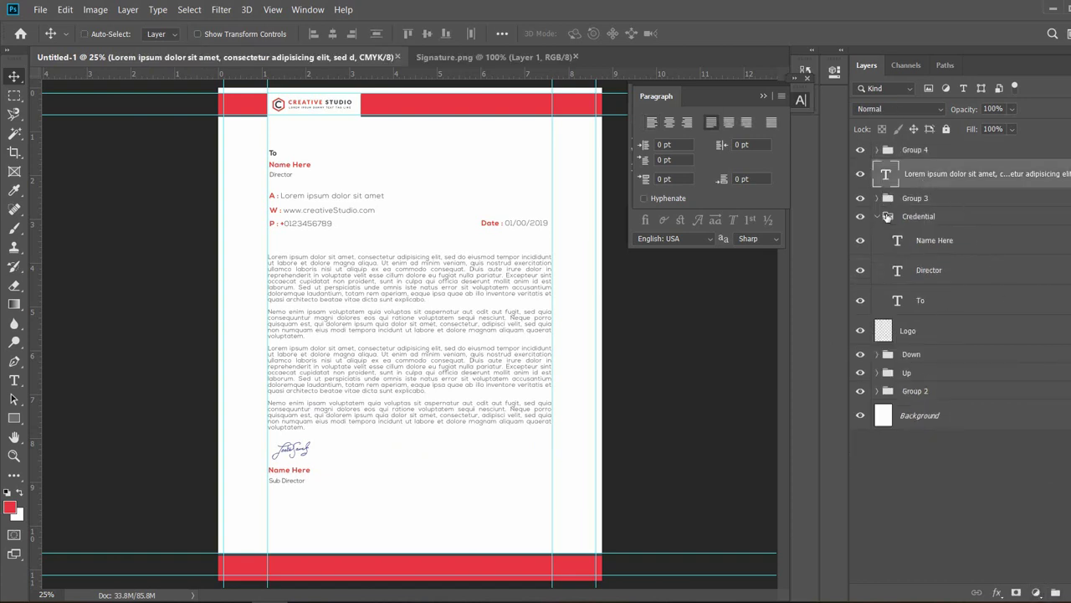
{"action": "left_click", "coordinate": [877, 218]}
{"action": "left_click", "coordinate": [922, 156]}
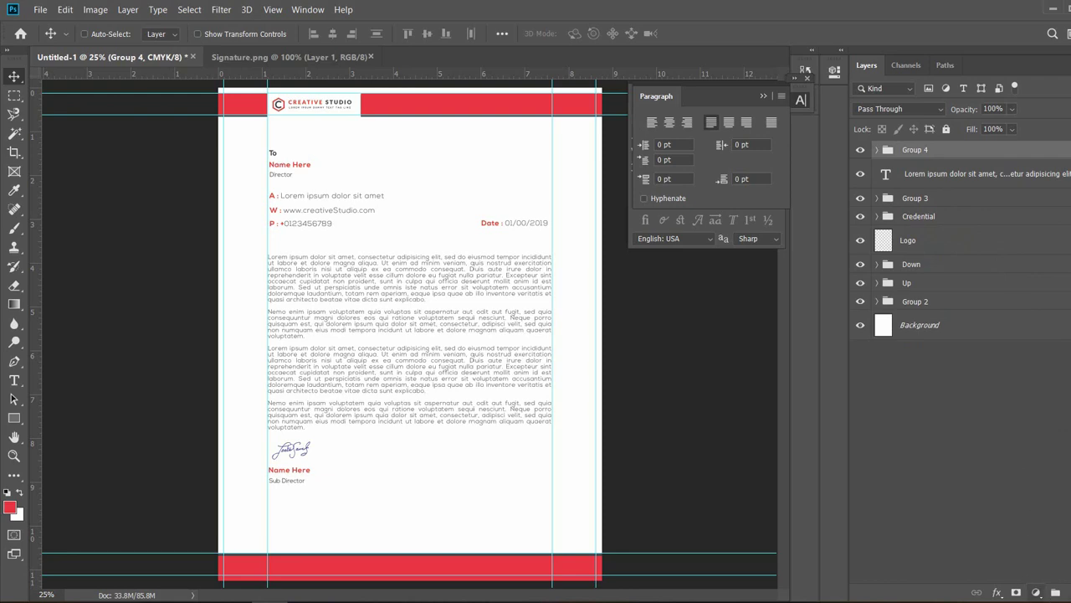
Add a new empty layer above Group 4 and close the Signature.png document.
{"action": "key", "text": "ctrl+shift+alt+n"}
{"action": "left_click", "coordinate": [235, 58]}
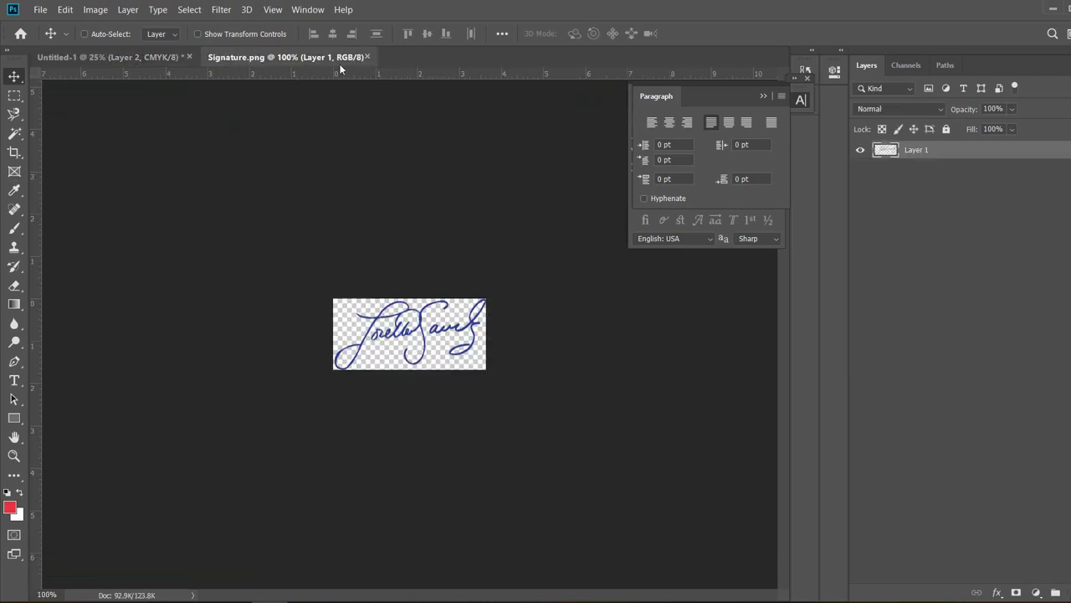
{"action": "left_click", "coordinate": [368, 57]}
Open Phone.png from the Making folder and place the phone icon below the signature block in the letterhead.
{"action": "left_click", "coordinate": [40, 9]}
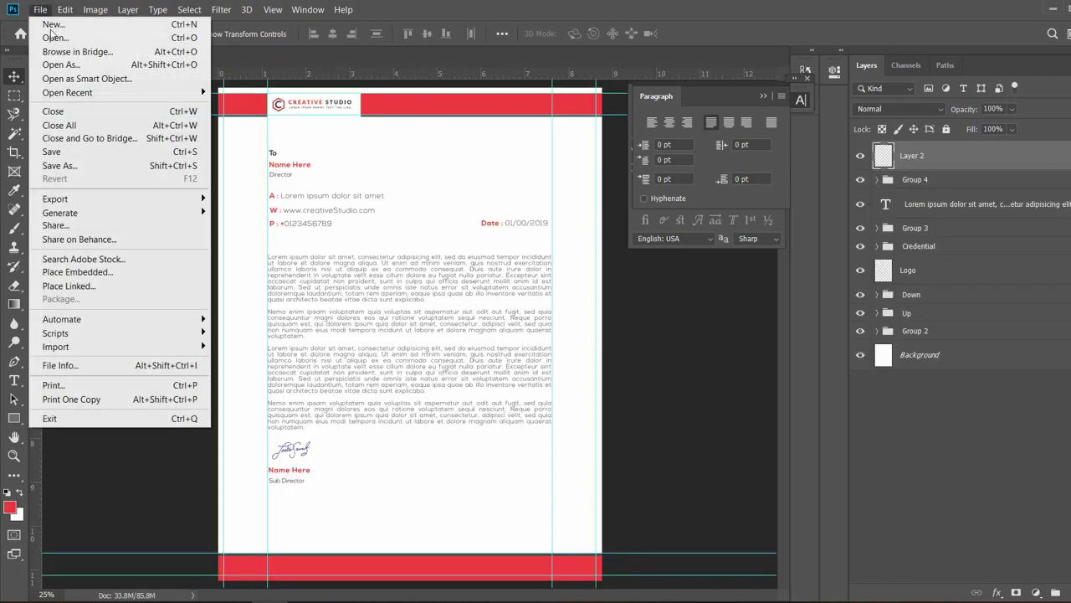
{"action": "left_click", "coordinate": [55, 39]}
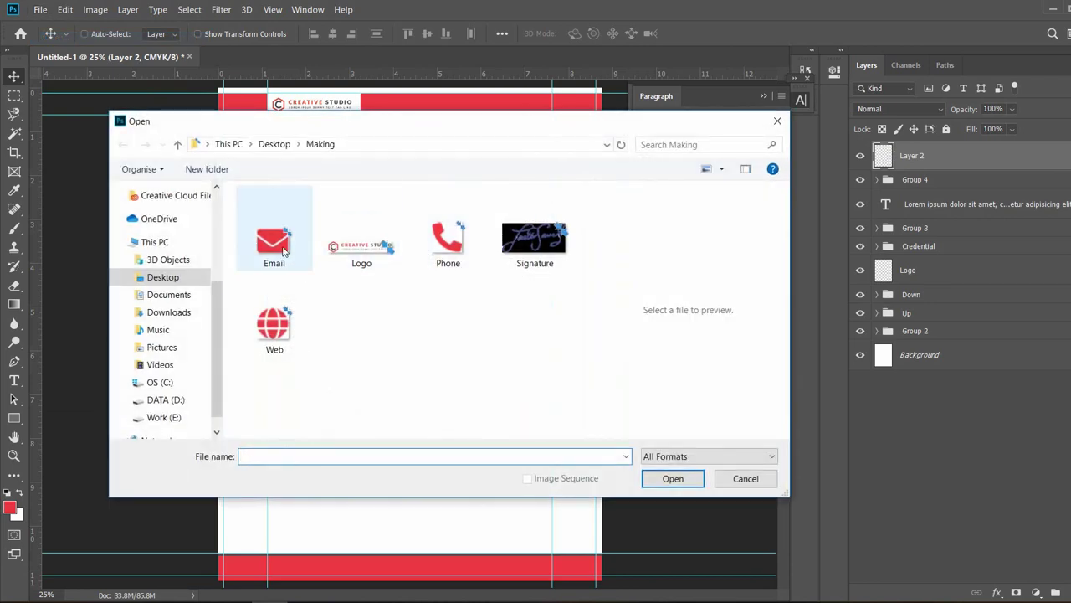
{"action": "left_click", "coordinate": [441, 263]}
{"action": "left_click", "coordinate": [672, 476]}
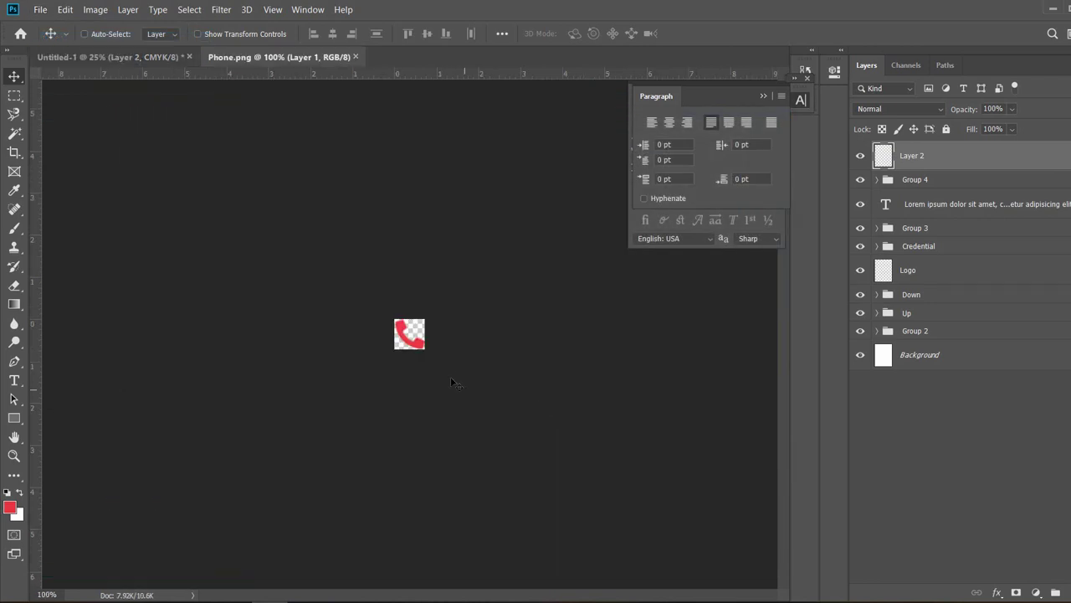
{"action": "left_click_drag", "start_coordinate": [410, 336], "coordinate": [341, 520]}
Draw a 136 x 136 px circle over the phone icon with the Ellipse tool.
{"action": "left_click", "coordinate": [14, 417]}
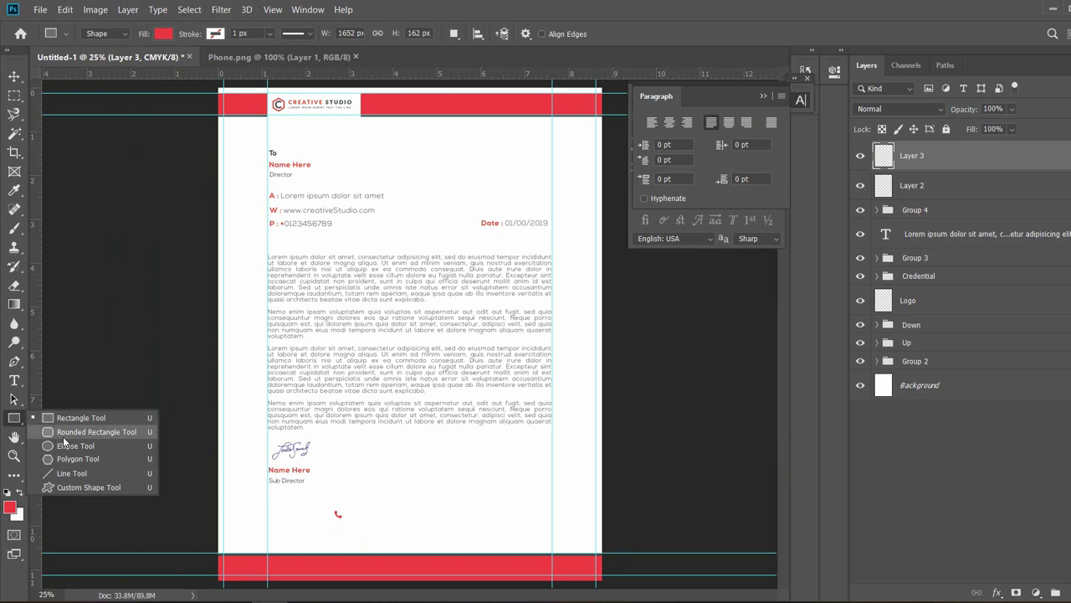
{"action": "left_click", "coordinate": [96, 451]}
{"action": "left_click_drag", "start_coordinate": [332, 505], "coordinate": [352, 527]}
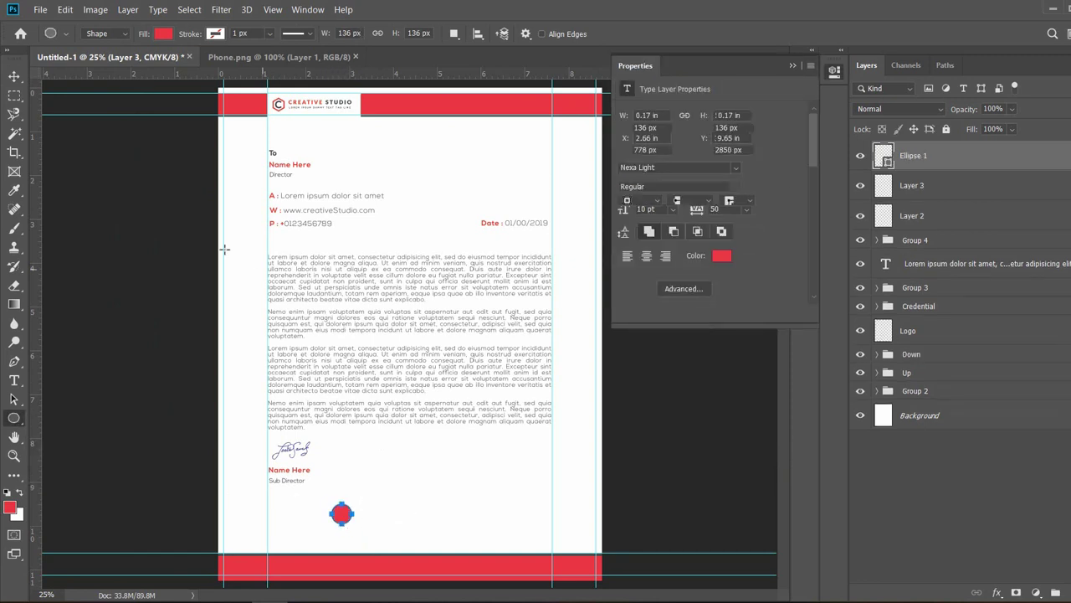
{"action": "left_click", "coordinate": [14, 76]}
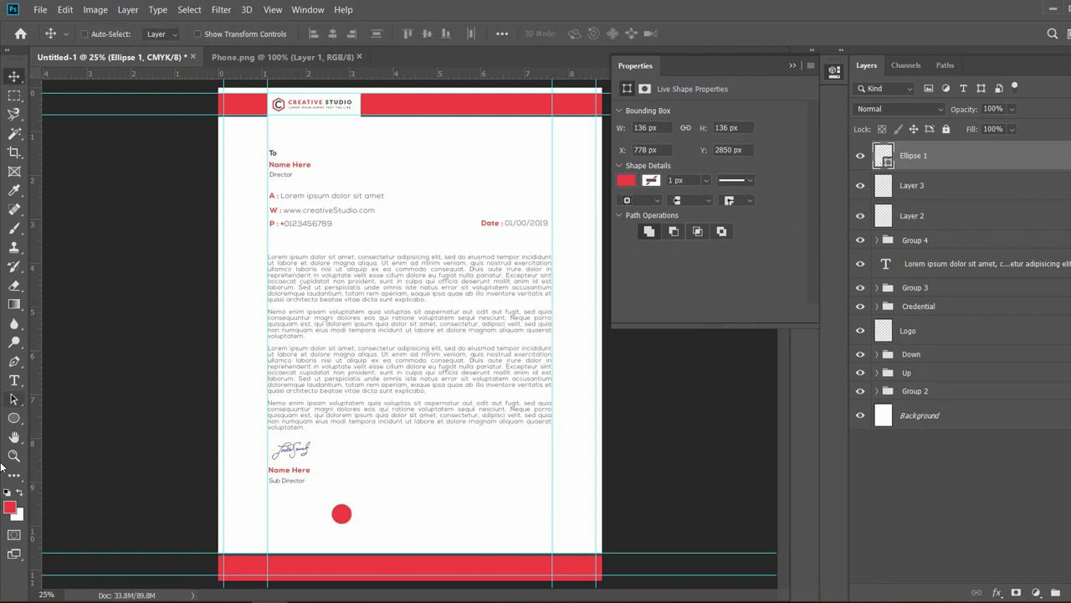
Give the circle no fill and a 1 px grey stroke, and centre it around the phone icon.
{"action": "left_click", "coordinate": [14, 418]}
{"action": "left_click", "coordinate": [165, 34]}
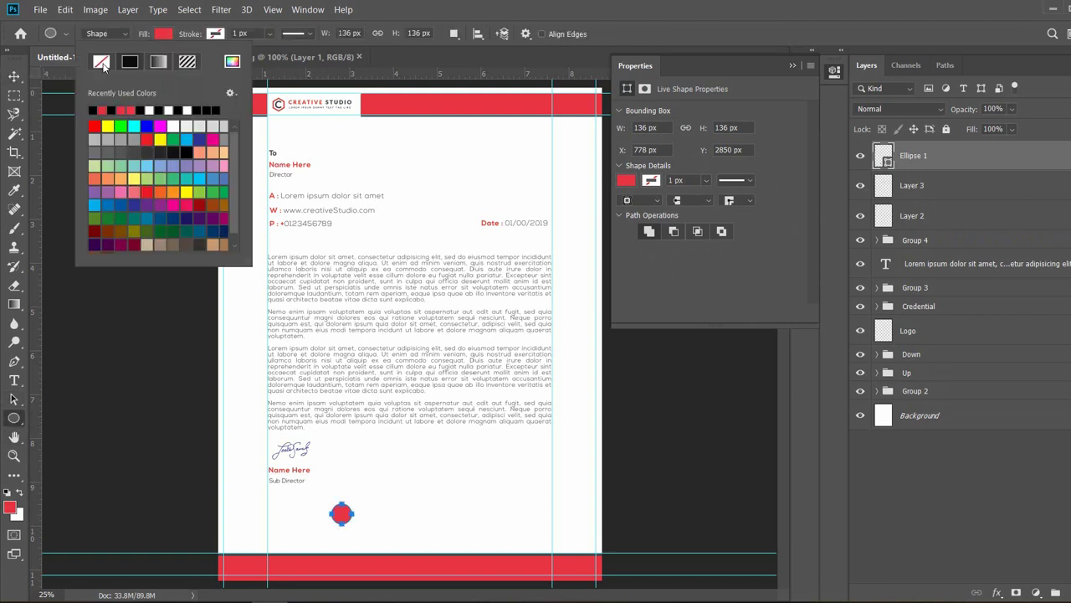
{"action": "left_click", "coordinate": [101, 62]}
{"action": "left_click", "coordinate": [216, 35]}
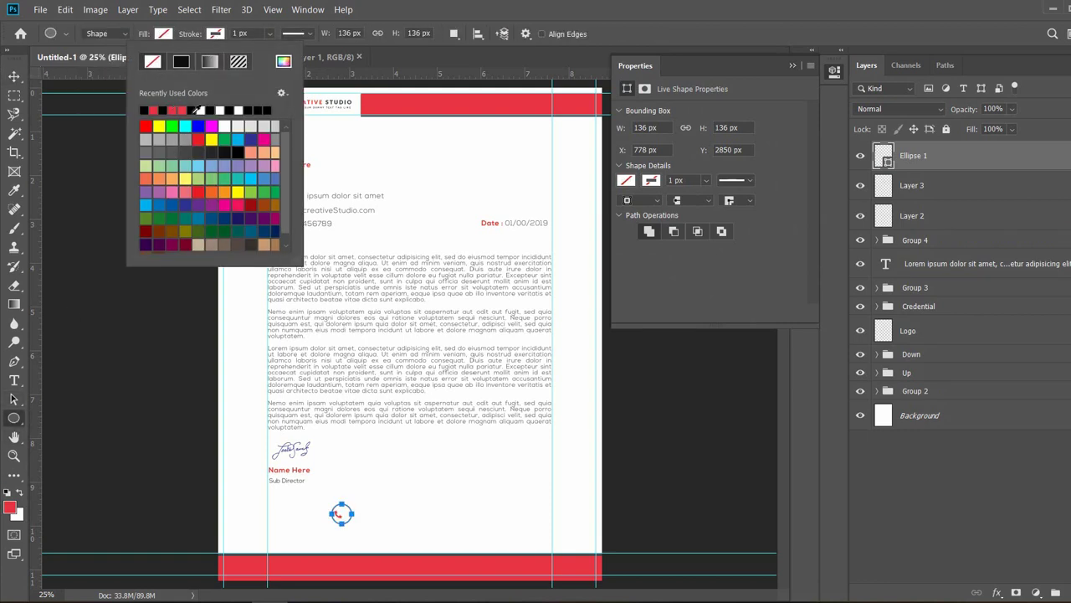
{"action": "left_click", "coordinate": [185, 138]}
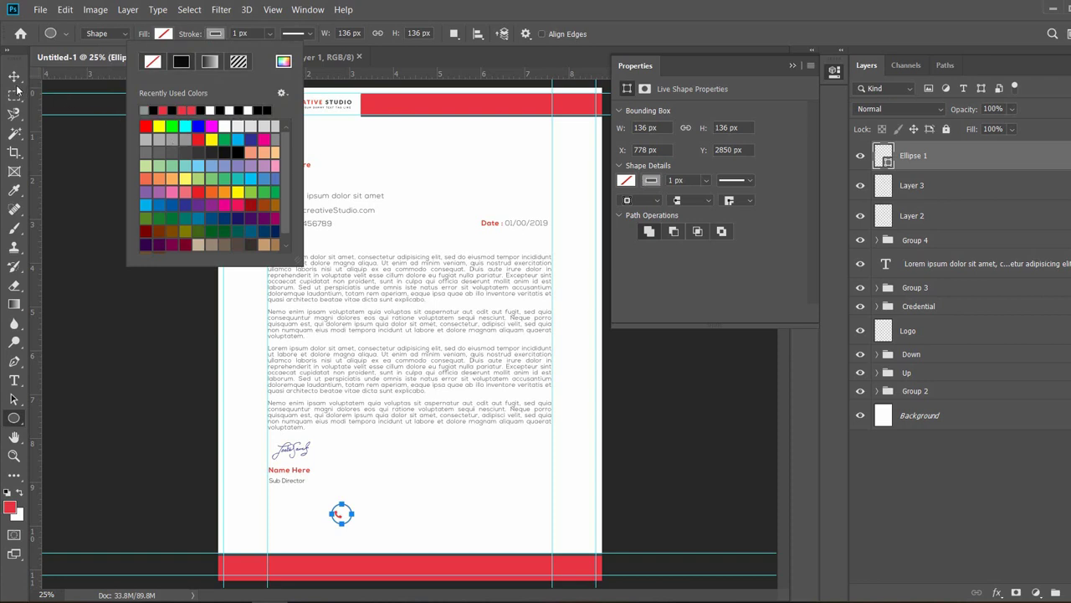
{"action": "left_click", "coordinate": [14, 77]}
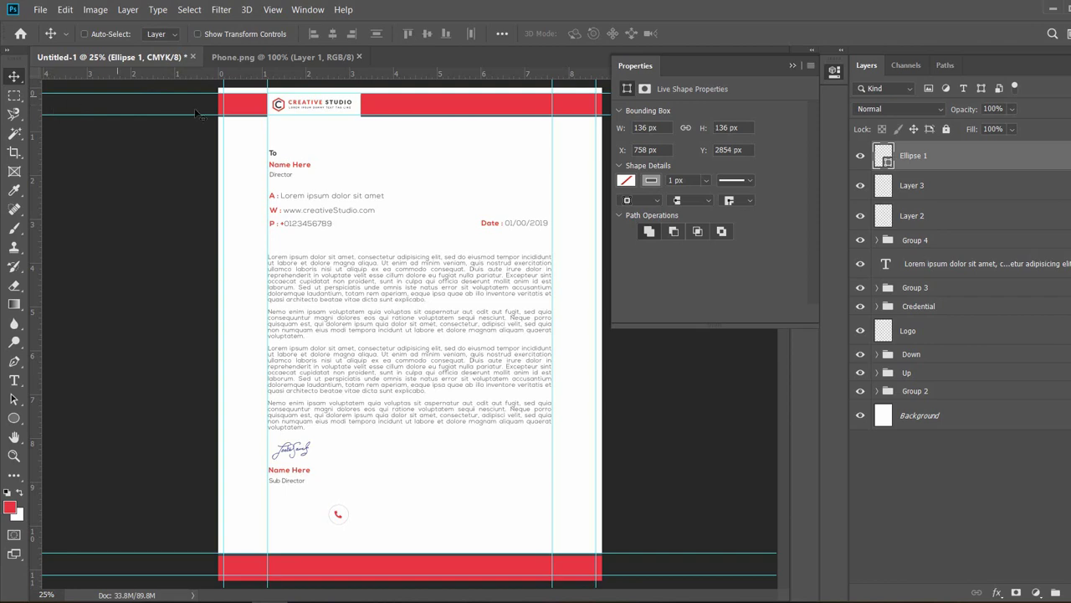
Select the circle and phone icon together and move them up and right to about X 931 px, Y 2760 px.
{"action": "left_click", "coordinate": [935, 184], "text": "ctrl"}
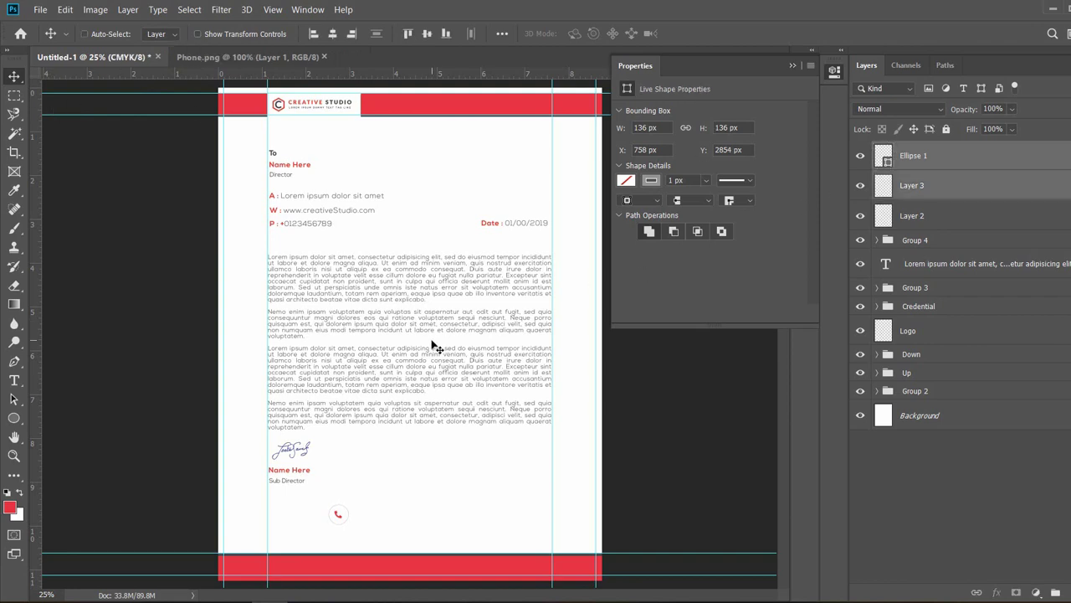
{"action": "key", "text": "ctrl+plus"}
{"action": "key", "text": "ctrl+plus"}
{"action": "left_click_drag", "start_coordinate": [407, 410], "coordinate": [424, 72]}
{"action": "left_click_drag", "start_coordinate": [452, 283], "coordinate": [464, 273]}
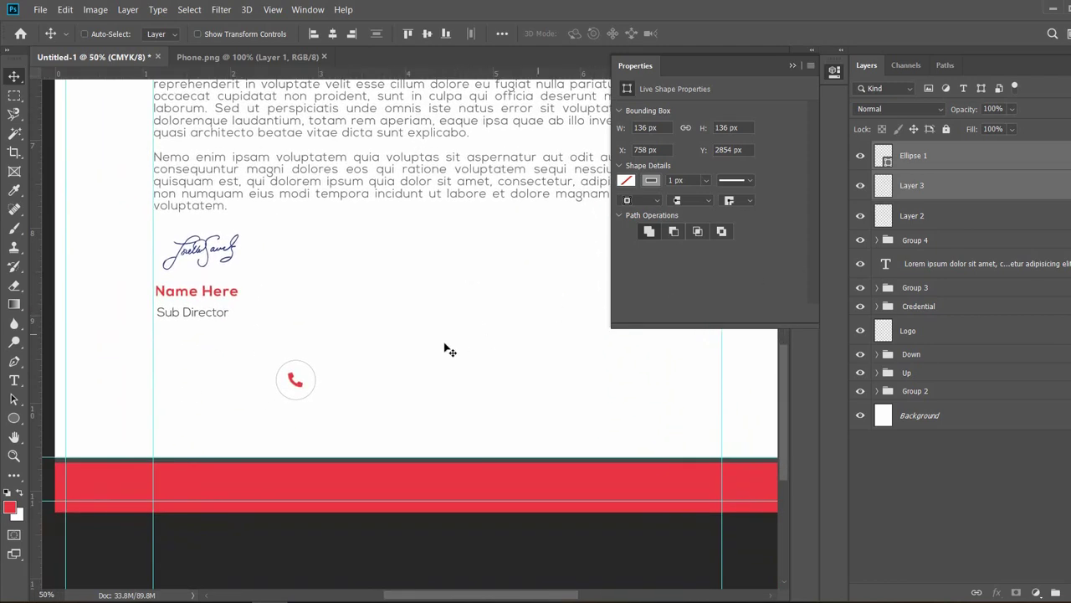
{"action": "left_click_drag", "start_coordinate": [314, 392], "coordinate": [360, 358]}
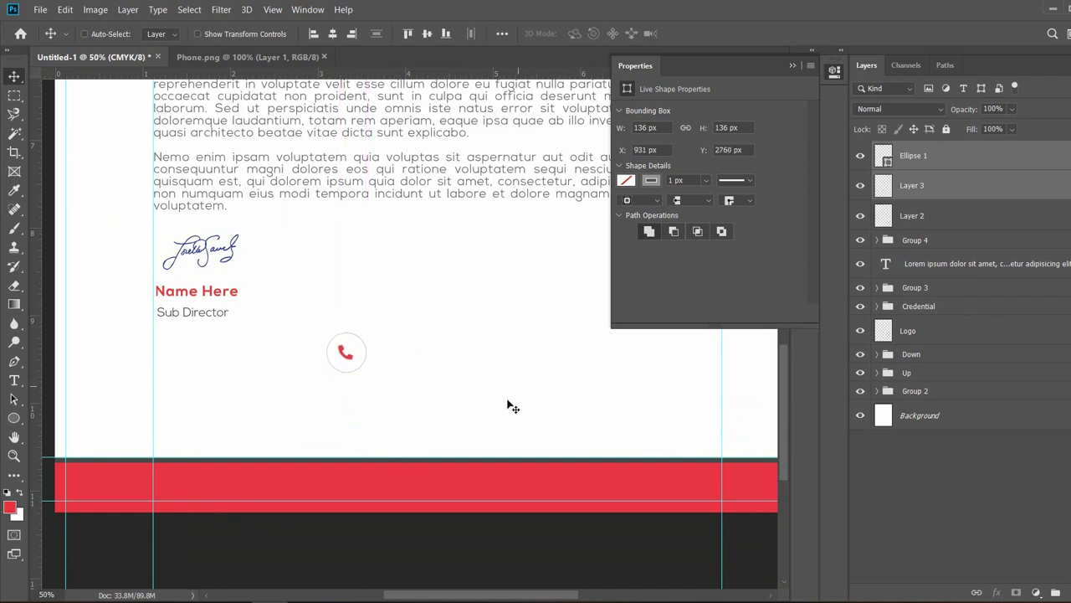
Copy the phone number, including its plus sign, from the "P :" contact line and collapse the Properties panel.
{"action": "left_click_drag", "start_coordinate": [784, 444], "coordinate": [804, 315]}
{"action": "left_click", "coordinate": [14, 381]}
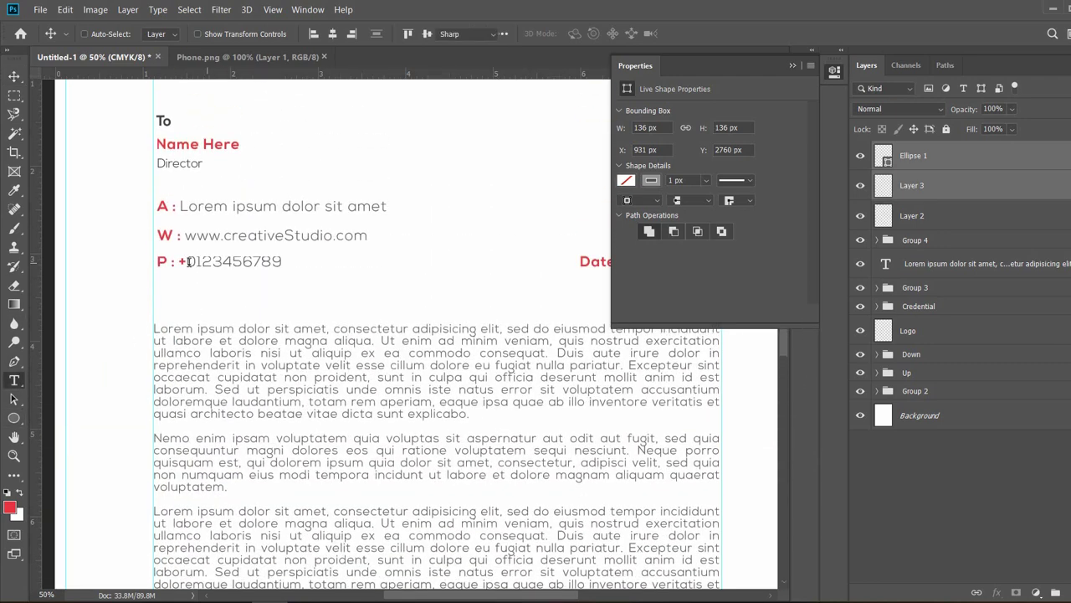
{"action": "left_click_drag", "start_coordinate": [187, 261], "coordinate": [346, 253]}
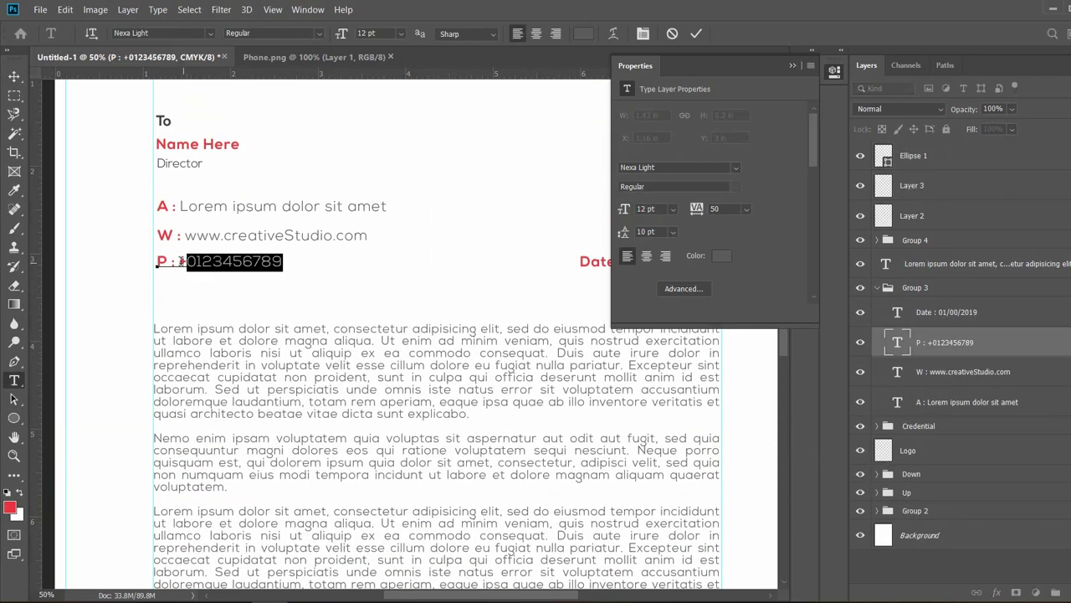
{"action": "left_click_drag", "start_coordinate": [179, 261], "coordinate": [352, 258]}
{"action": "key", "text": "ctrl+c"}
{"action": "left_click", "coordinate": [14, 76]}
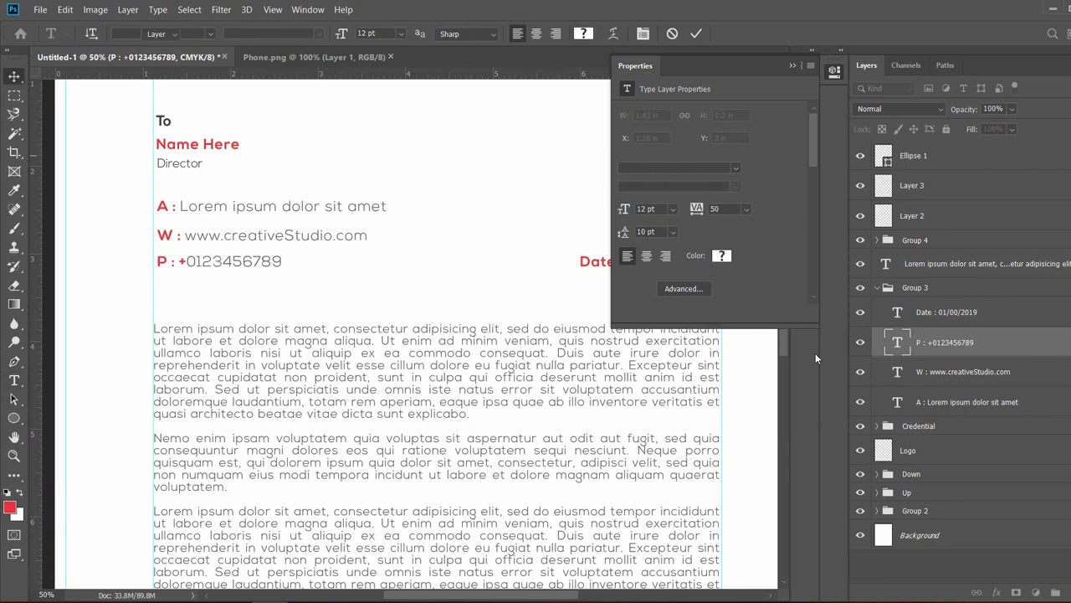
{"action": "left_click", "coordinate": [794, 66]}
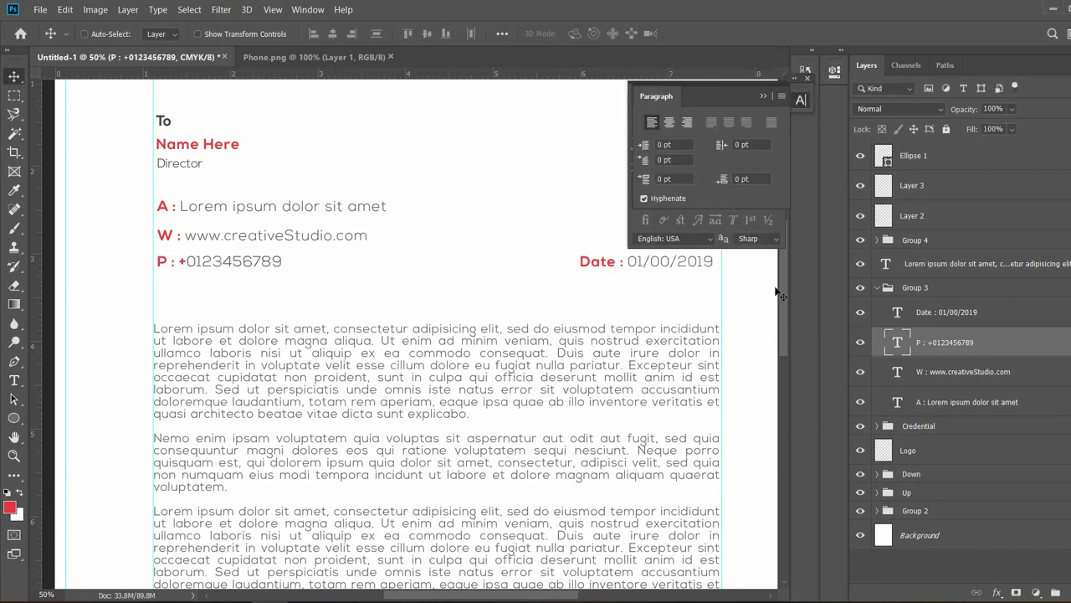
Paste the copied phone number as a new text layer above the ellipse layer, just below the circled phone icon.
{"action": "left_click_drag", "start_coordinate": [782, 315], "coordinate": [789, 425]}
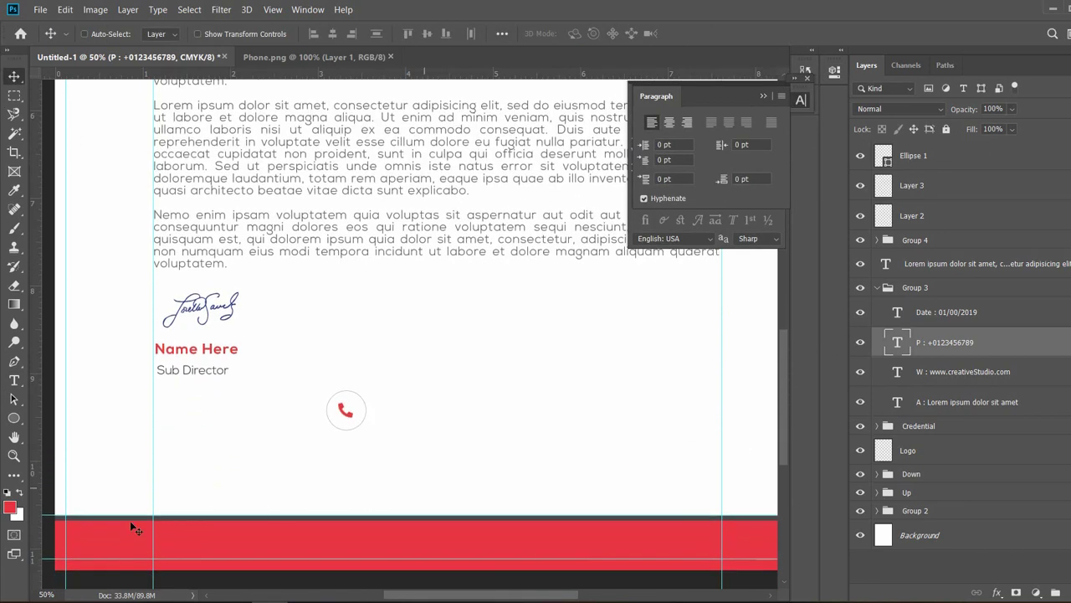
{"action": "left_click", "coordinate": [15, 380]}
{"action": "left_click", "coordinate": [933, 156]}
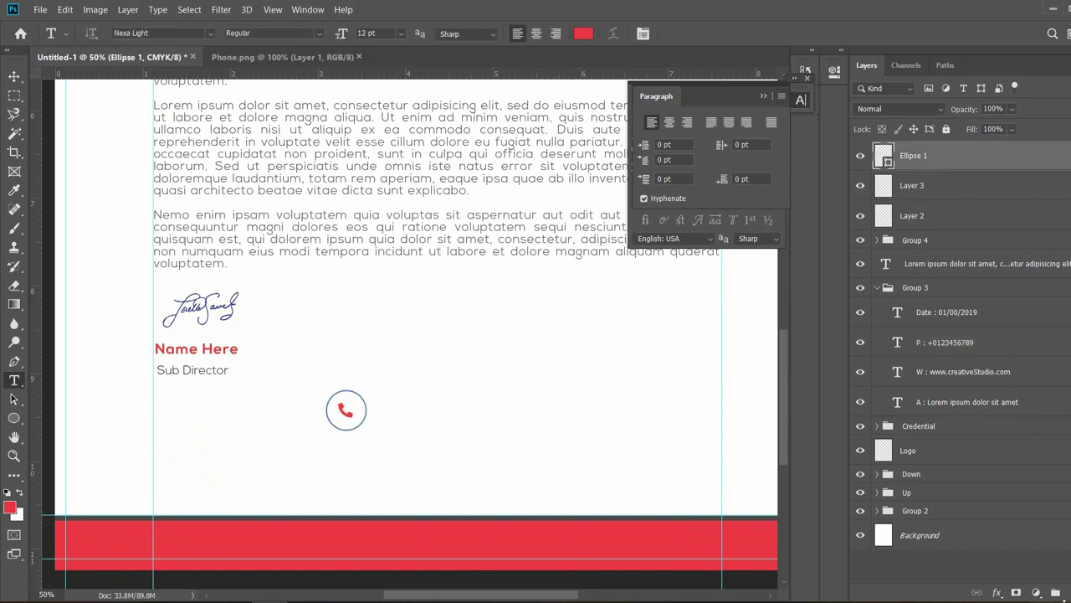
{"action": "left_click", "coordinate": [299, 448]}
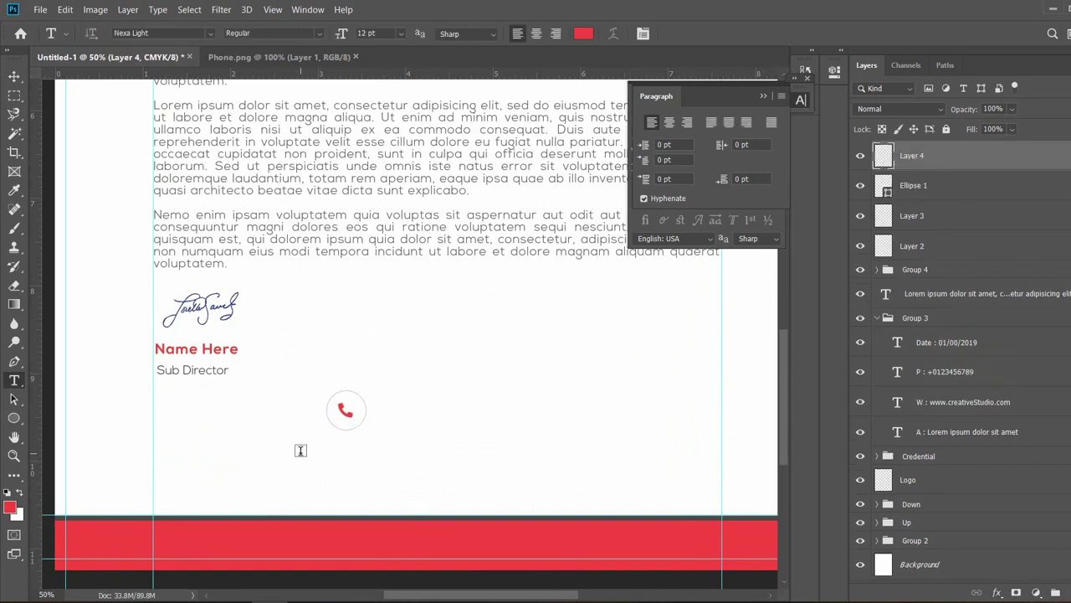
{"action": "key", "text": "ctrl+v"}
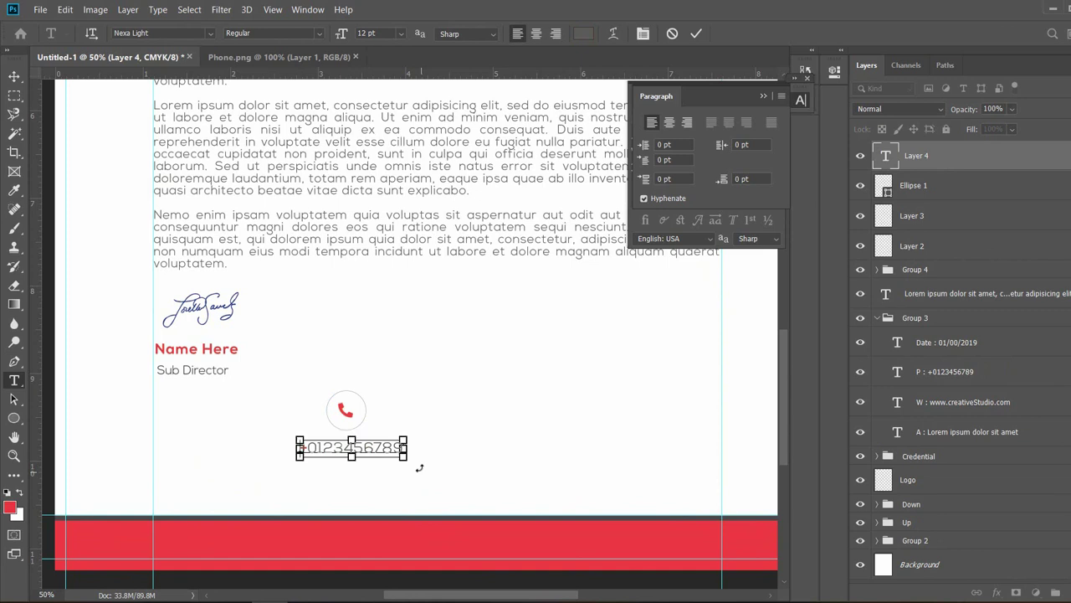
Set the tracking of the whole pasted phone number to 75.
{"action": "key", "text": "ctrl+a"}
{"action": "left_click", "coordinate": [763, 96]}
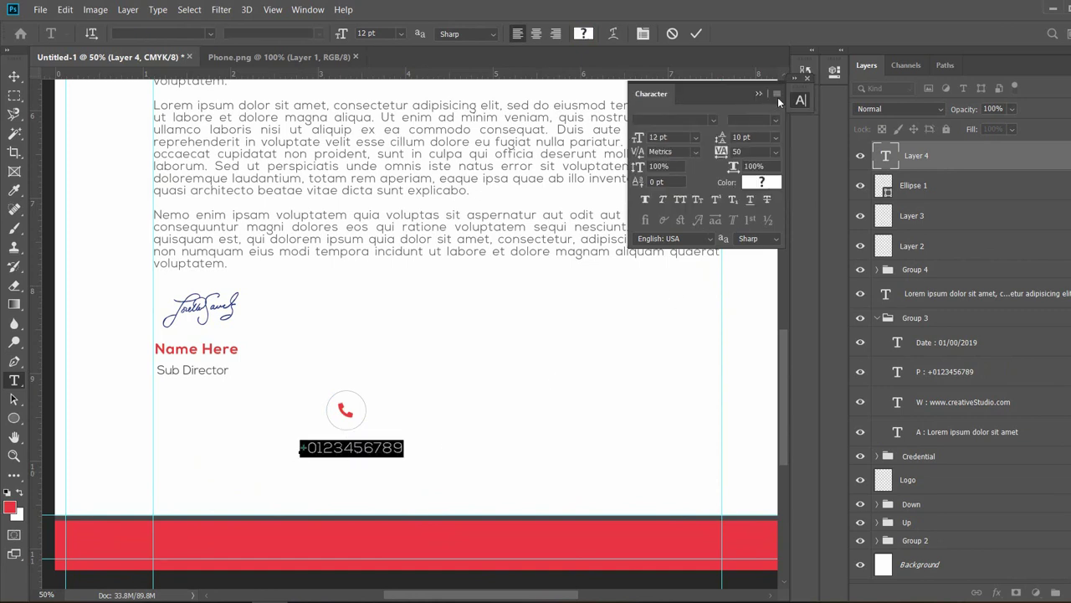
{"action": "left_click", "coordinate": [774, 152]}
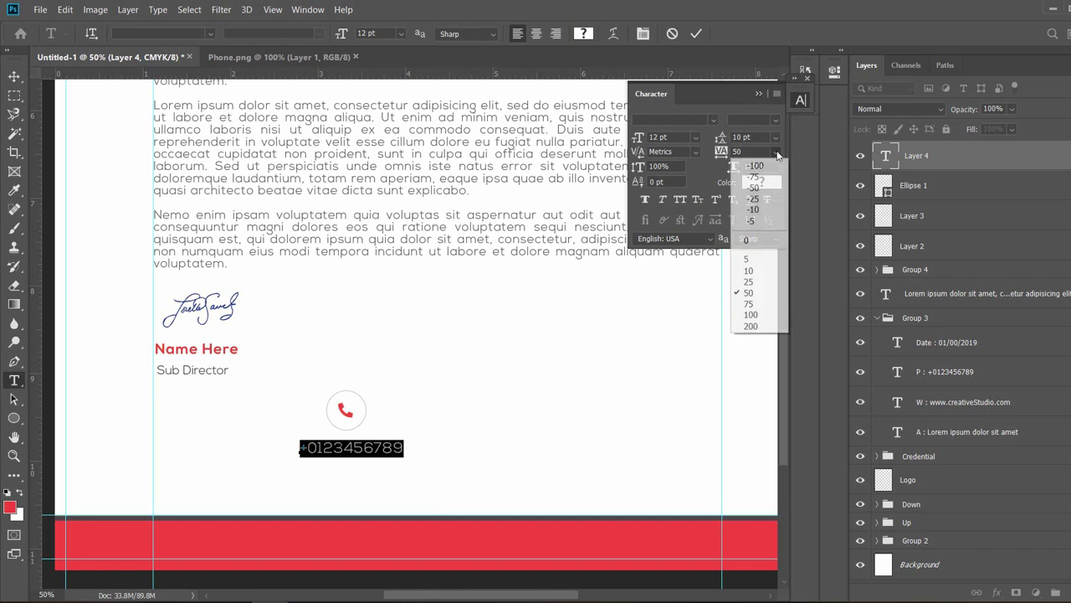
{"action": "left_click", "coordinate": [750, 303]}
{"action": "left_click", "coordinate": [14, 76]}
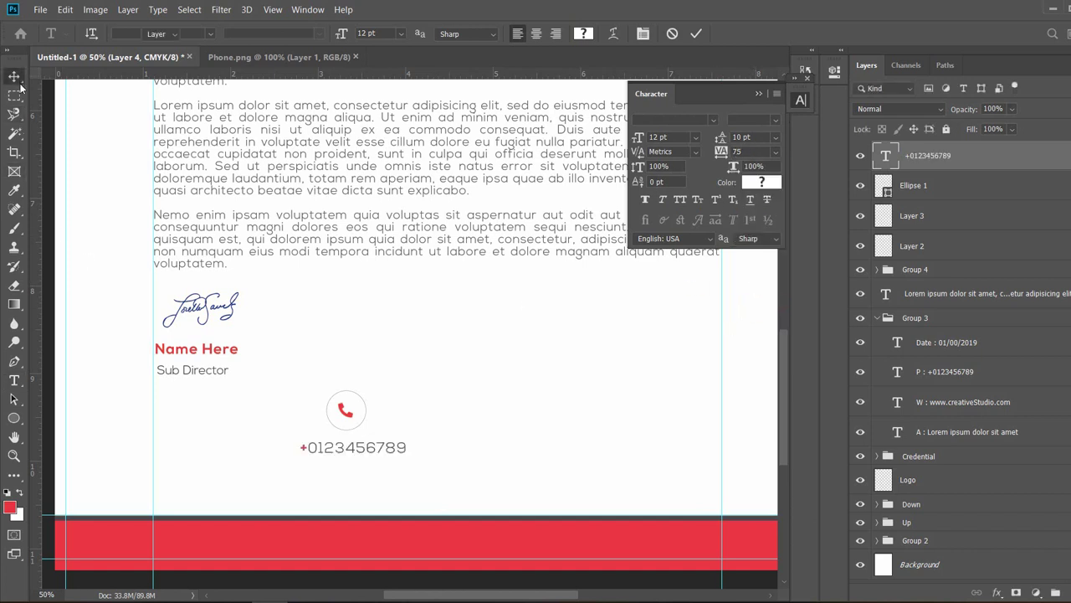
Nudge the phone number left to centre it under the icon and duplicate it as a second line directly below.
{"action": "key", "text": "Left"}
{"action": "key", "text": "Left"}
{"action": "key", "text": "Left"}
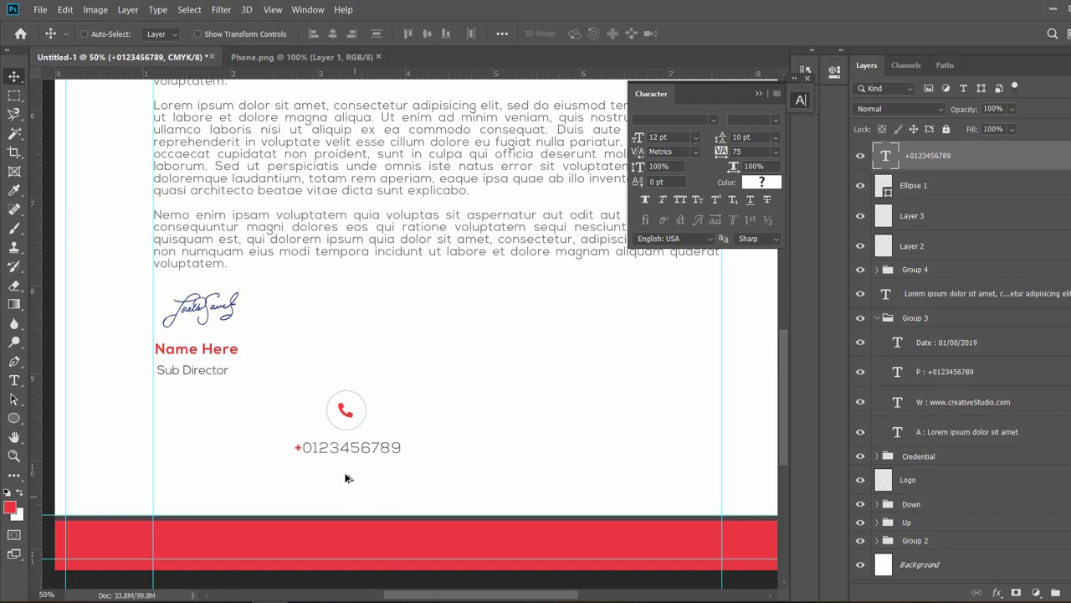
{"action": "left_click_drag", "start_coordinate": [349, 456], "coordinate": [352, 471]}
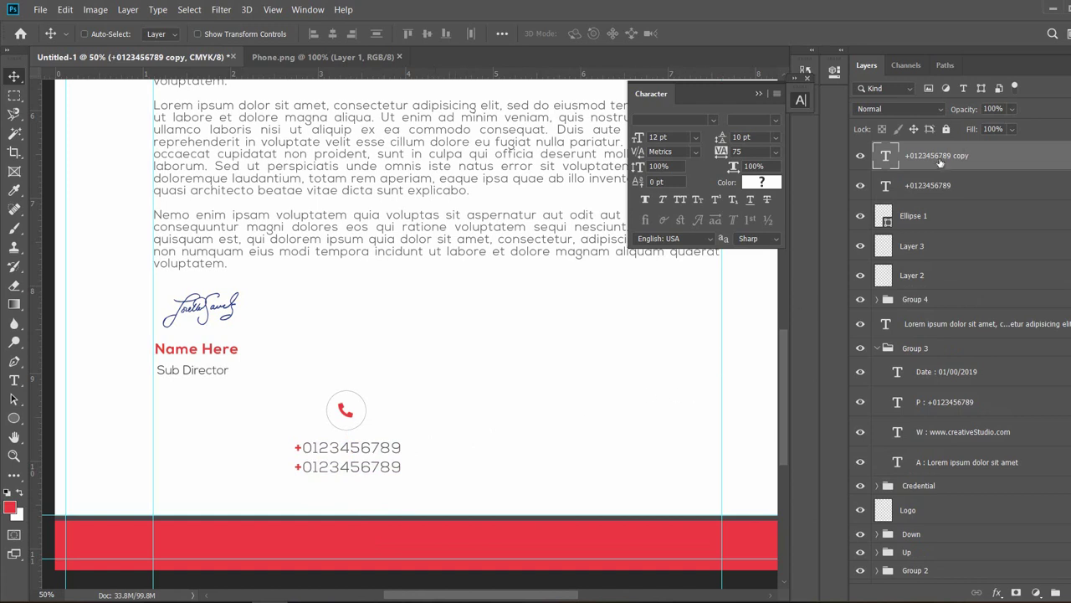
Group both phone number lines with the circle and phone icon, and name the group "Phone".
{"action": "left_click", "coordinate": [946, 183], "text": "shift"}
{"action": "left_click", "coordinate": [947, 217], "text": "shift"}
{"action": "left_click", "coordinate": [944, 247], "text": "shift"}
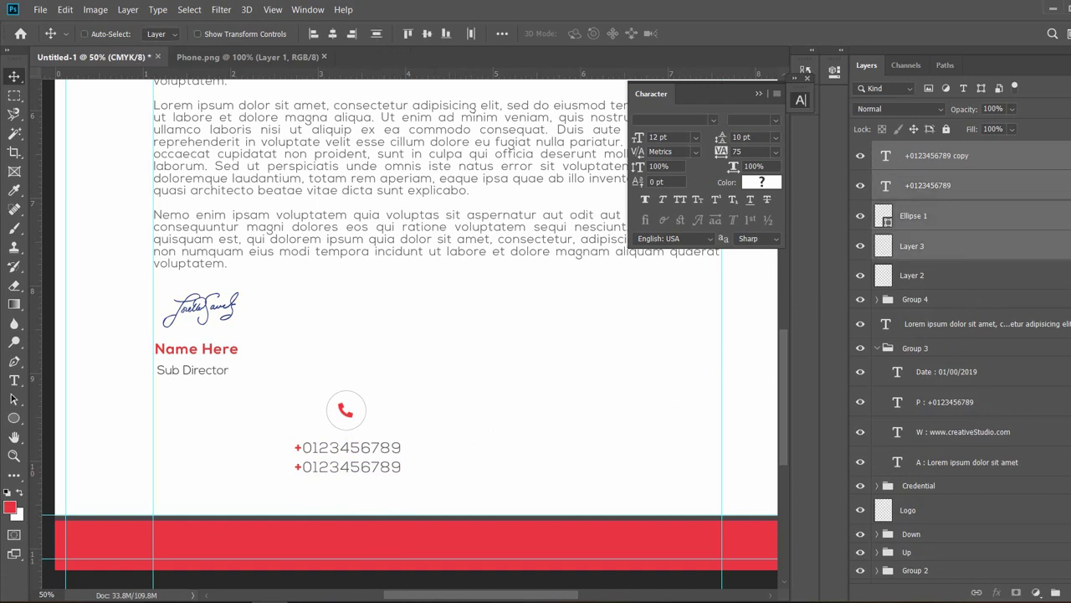
{"action": "left_click", "coordinate": [1058, 591]}
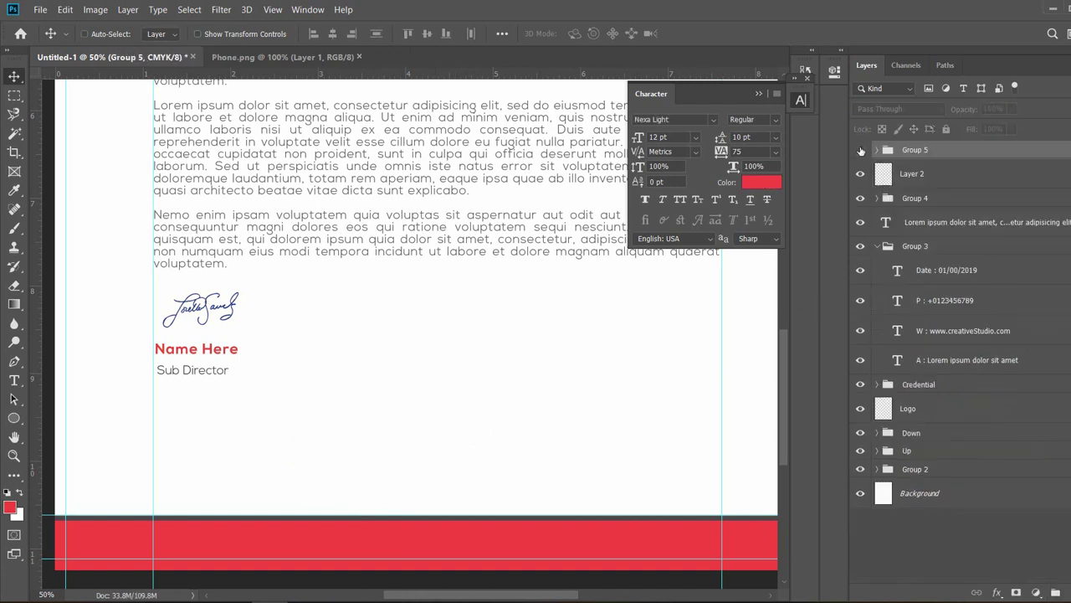
{"action": "double_click", "coordinate": [916, 151]}
{"action": "type", "text": "Phone"}
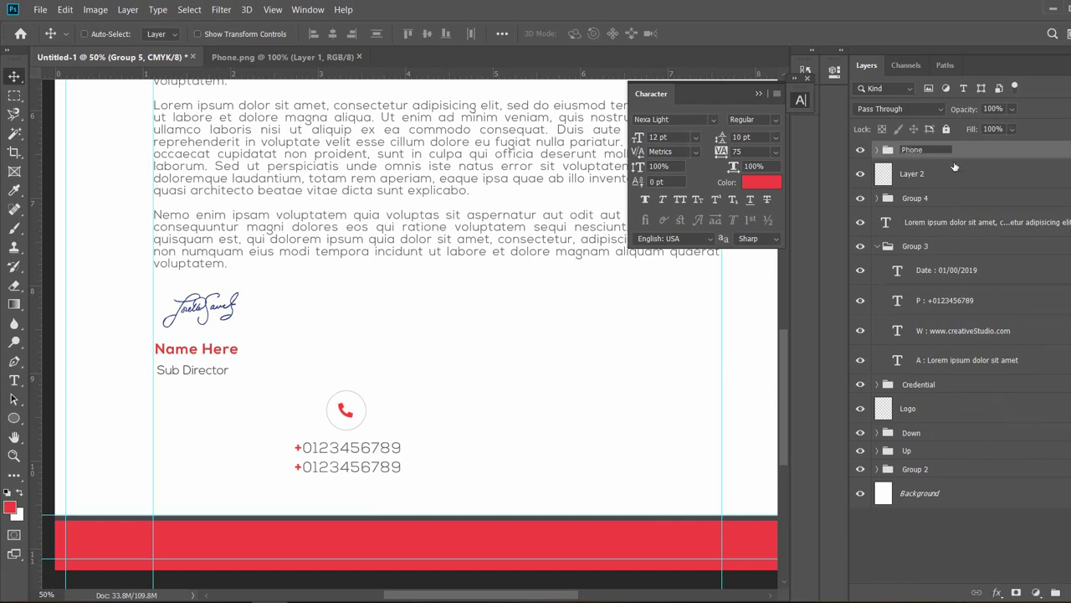
{"action": "key", "text": "Return"}
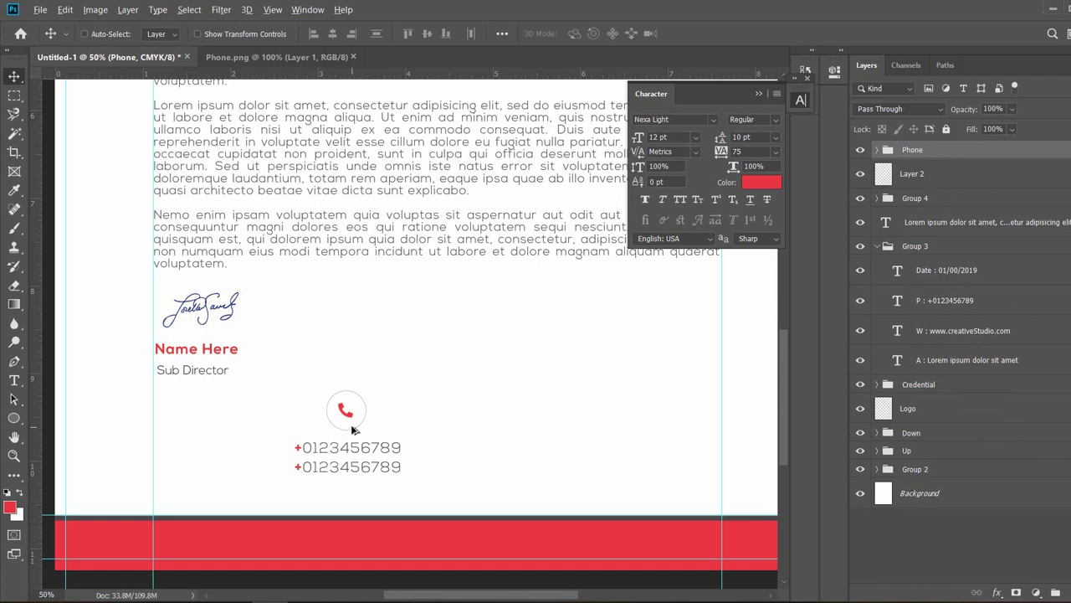
Duplicate the Phone group horizontally to the right of the original and shift both groups slightly left.
{"action": "left_click_drag", "start_coordinate": [352, 429], "coordinate": [495, 429]}
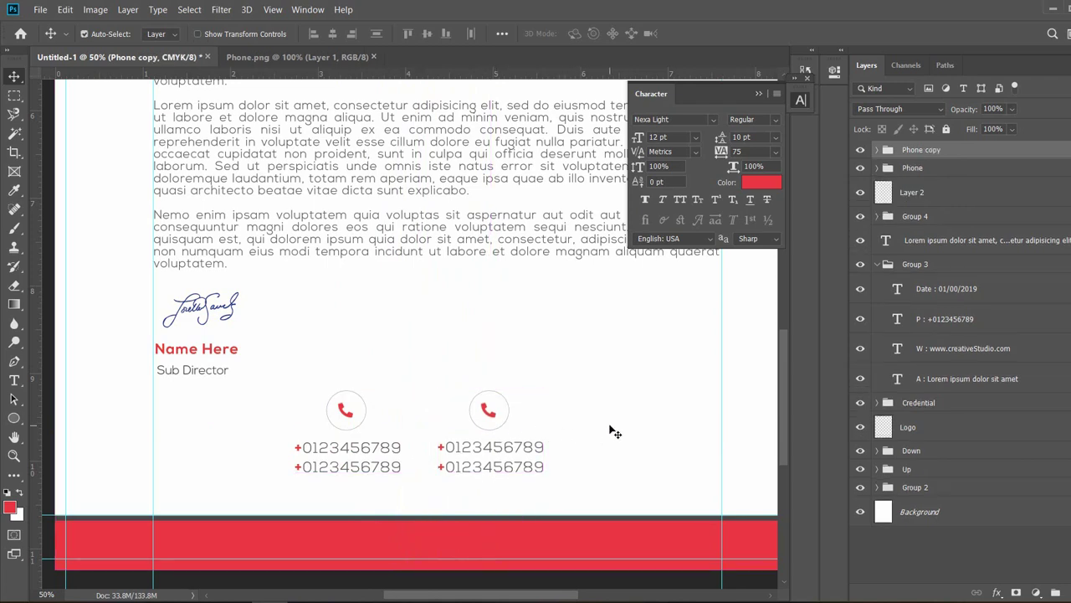
{"action": "key", "text": "ctrl+minus"}
{"action": "left_click_drag", "start_coordinate": [598, 376], "coordinate": [558, 383]}
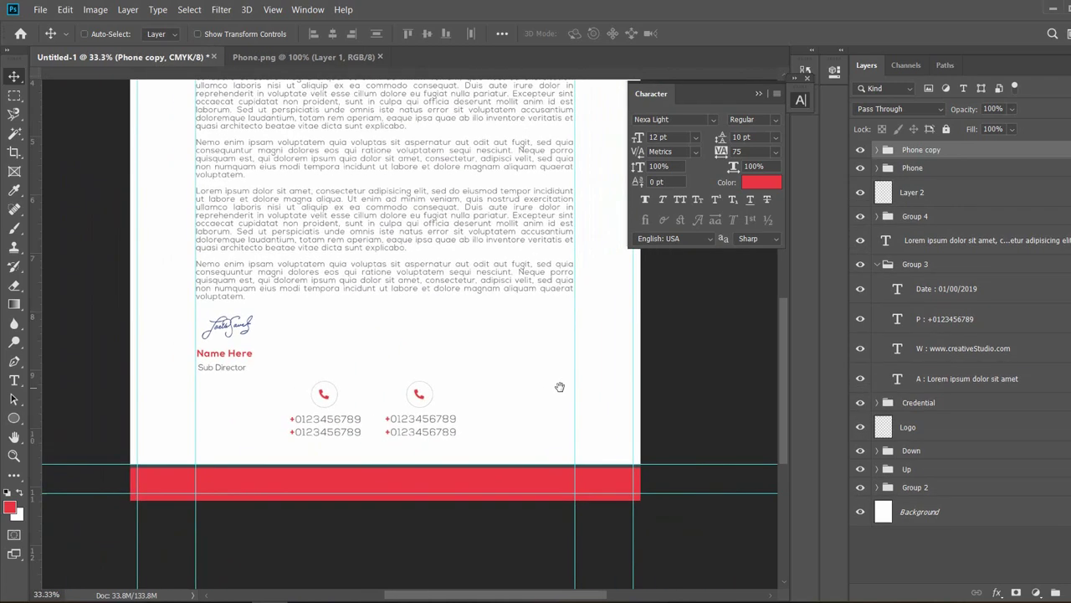
{"action": "left_click", "coordinate": [918, 169], "text": "ctrl"}
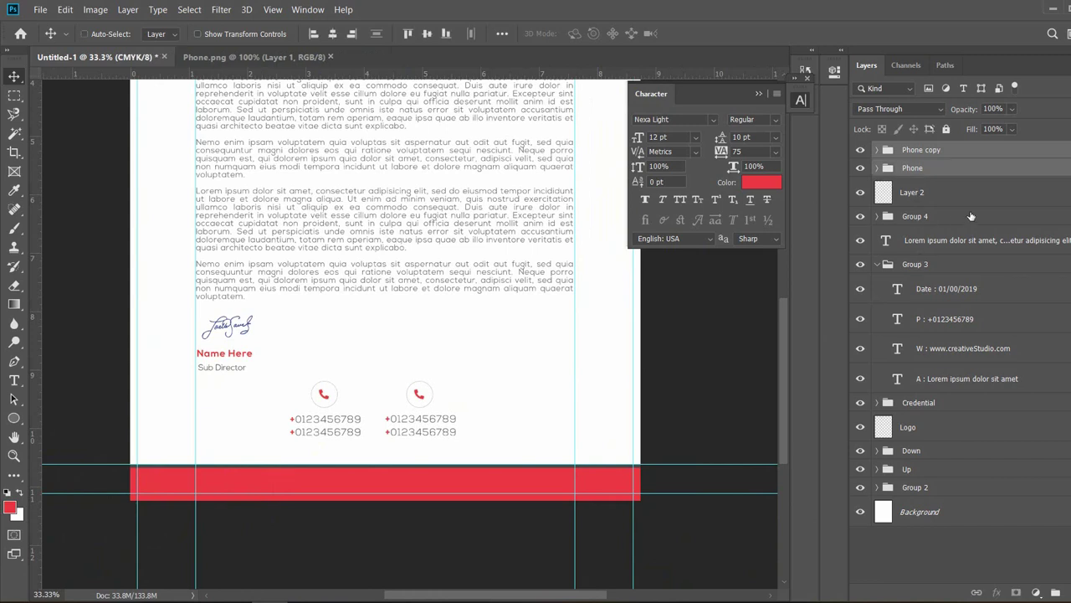
{"action": "key", "text": "shift+Left"}
{"action": "key", "text": "shift+Left"}
{"action": "key", "text": "shift+Left"}
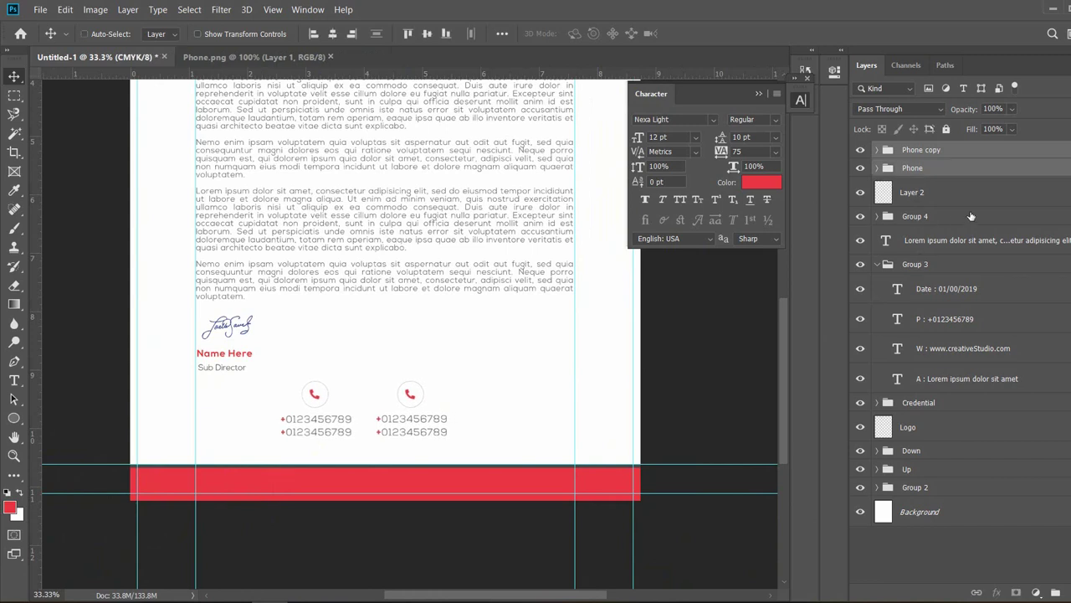
Expand the Phone copy group and select its phone icon layer, Layer 3.
{"action": "left_click", "coordinate": [911, 154]}
{"action": "left_click", "coordinate": [877, 150]}
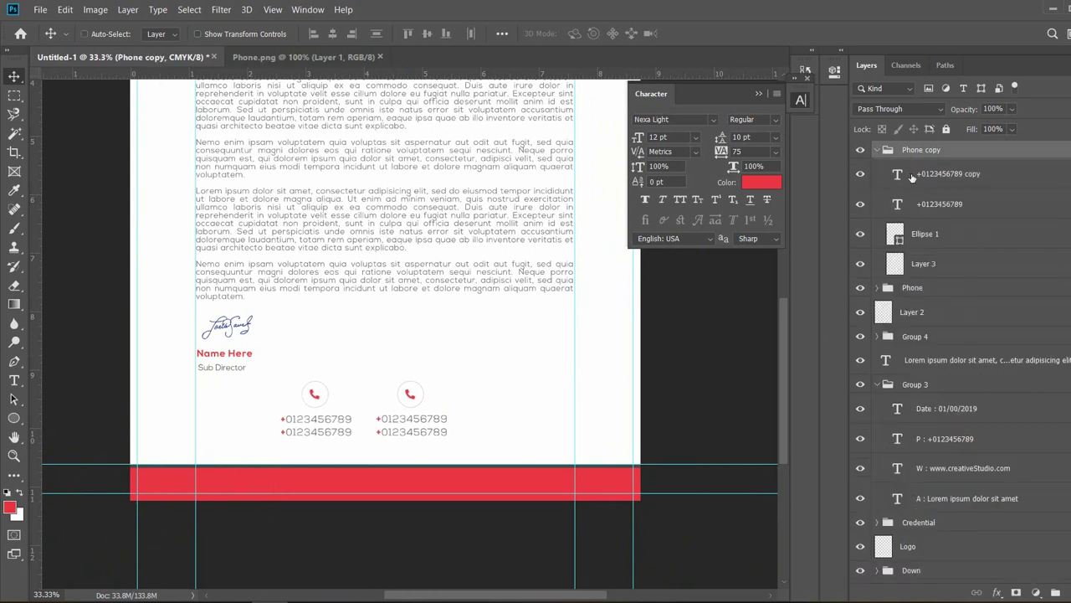
{"action": "left_click", "coordinate": [860, 265]}
{"action": "left_click", "coordinate": [860, 266]}
{"action": "left_click", "coordinate": [927, 244]}
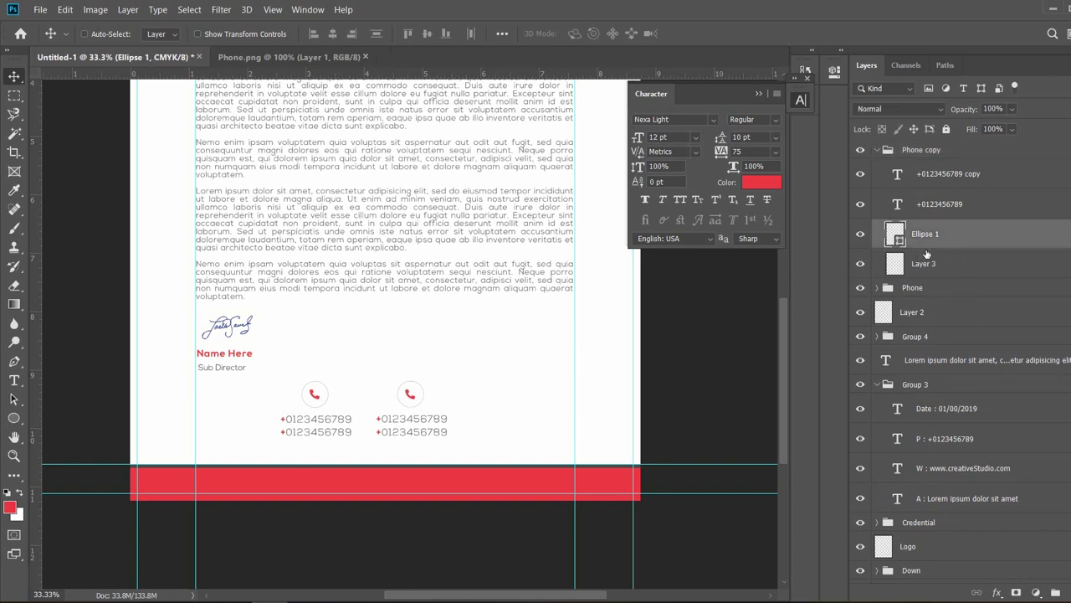
{"action": "left_click", "coordinate": [925, 264]}
Close Phone.png and open the Email.png icon file.
{"action": "left_click", "coordinate": [243, 57]}
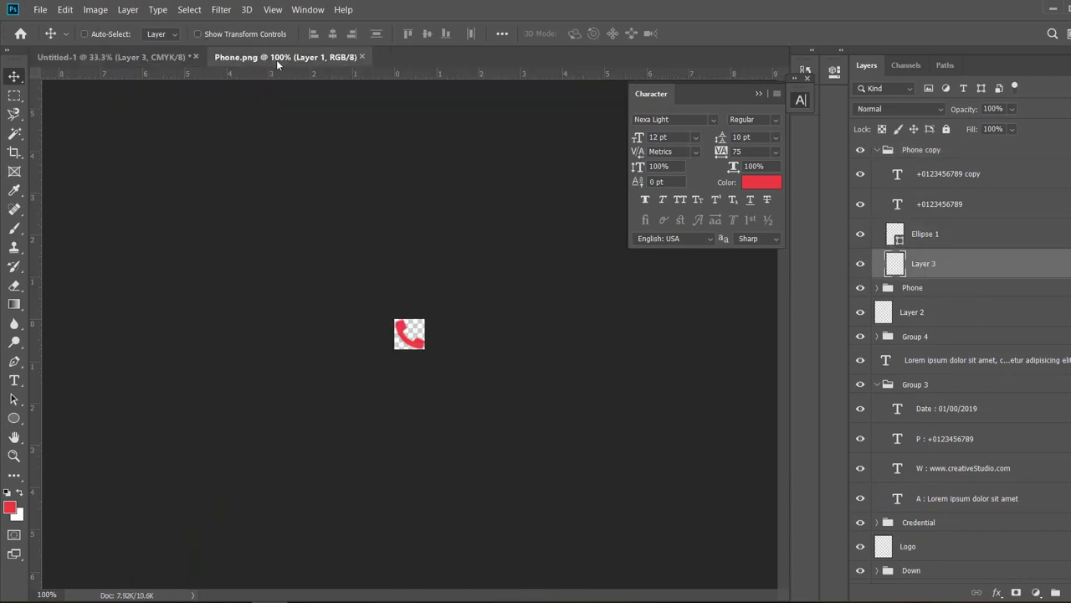
{"action": "left_click", "coordinate": [362, 56]}
{"action": "left_click", "coordinate": [49, 10]}
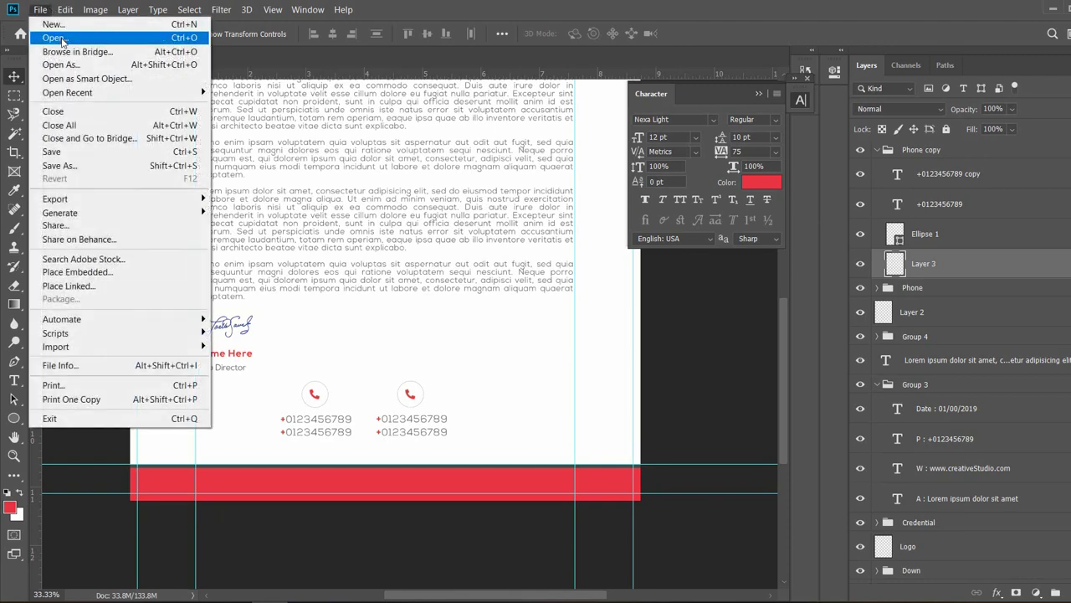
{"action": "left_click", "coordinate": [50, 36]}
{"action": "left_click", "coordinate": [273, 230]}
{"action": "left_click", "coordinate": [674, 479]}
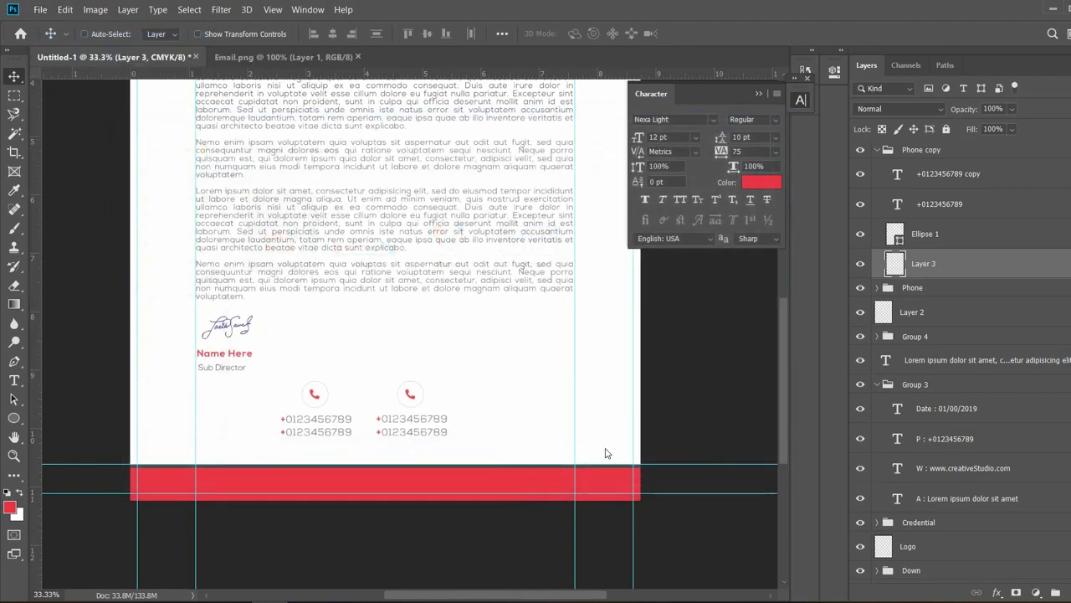
Place the email icon in the second circle of the letterhead and delete the phone icon layer beneath it.
{"action": "left_click", "coordinate": [163, 58]}
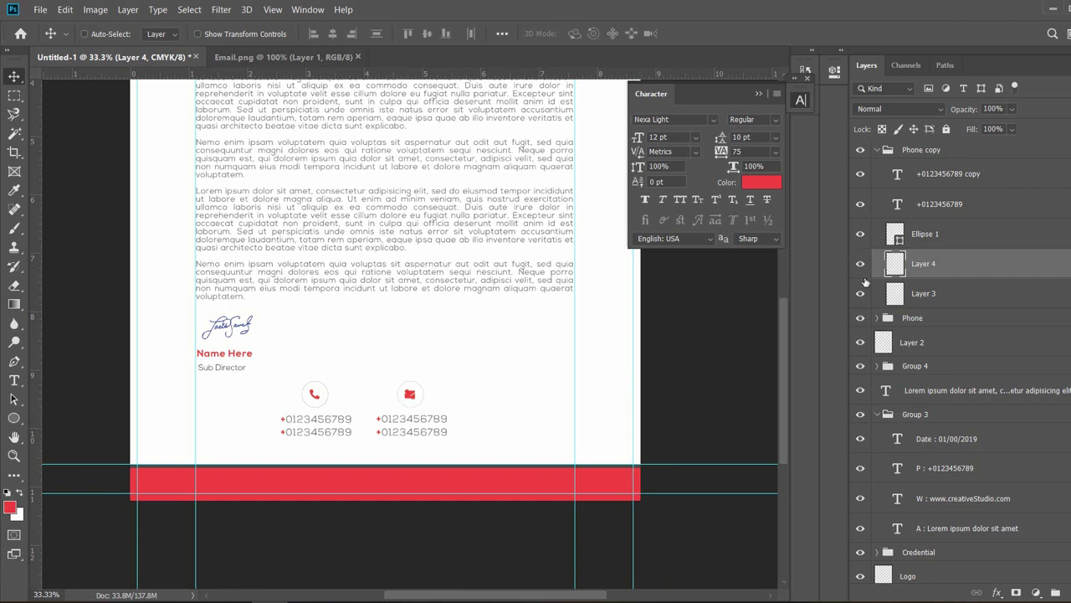
{"action": "left_click", "coordinate": [860, 293]}
{"action": "left_click", "coordinate": [906, 295]}
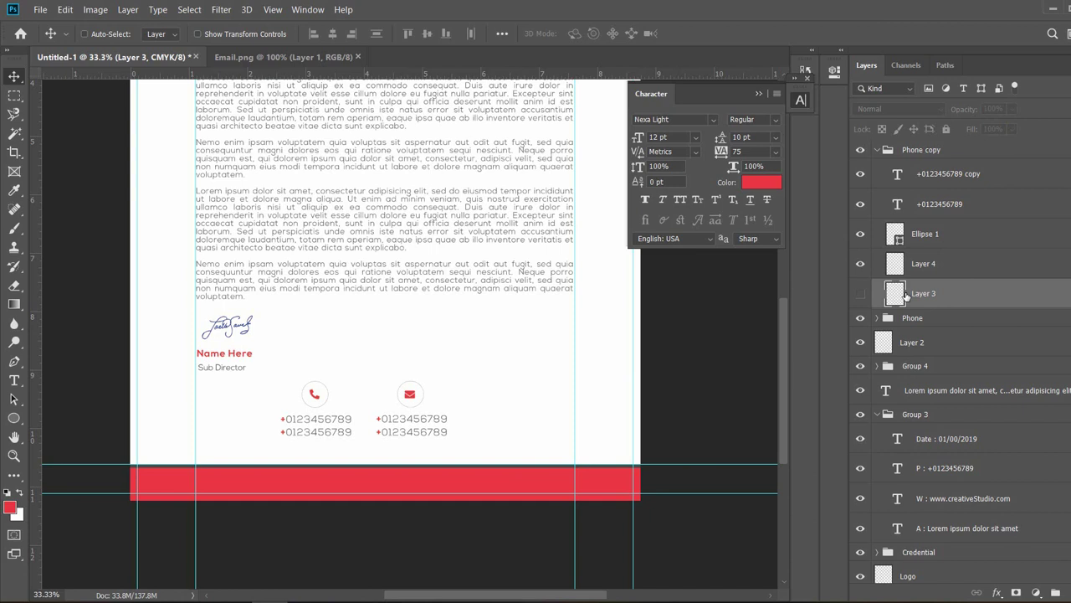
{"action": "key", "text": "Delete"}
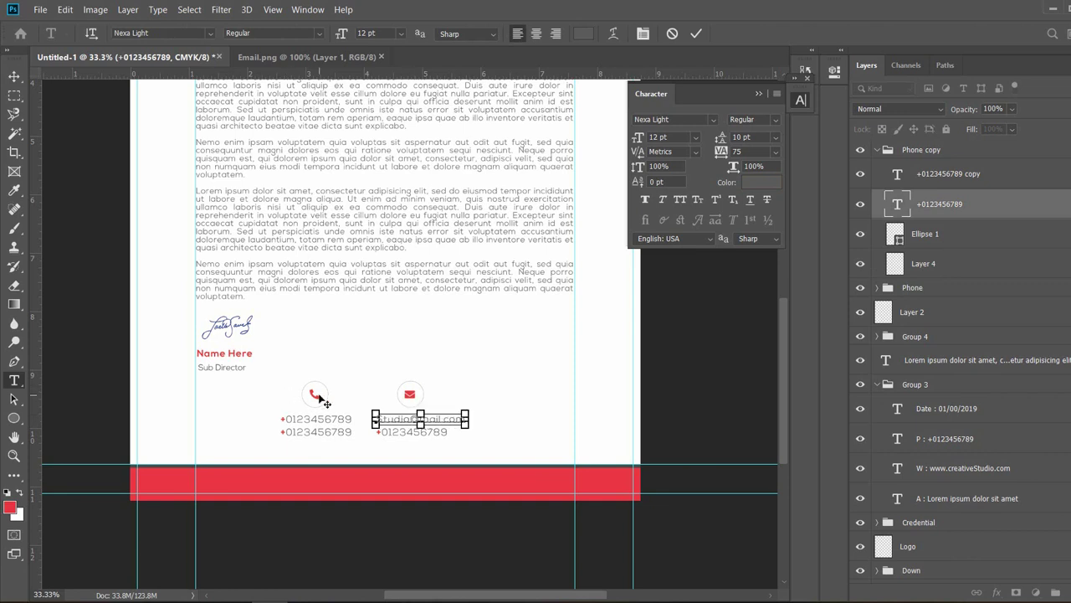
Copy the e-mail address from the first line under the email icon and replace the phone number below with it.
{"action": "key", "text": "ctrl+a"}
{"action": "key", "text": "ctrl+c"}
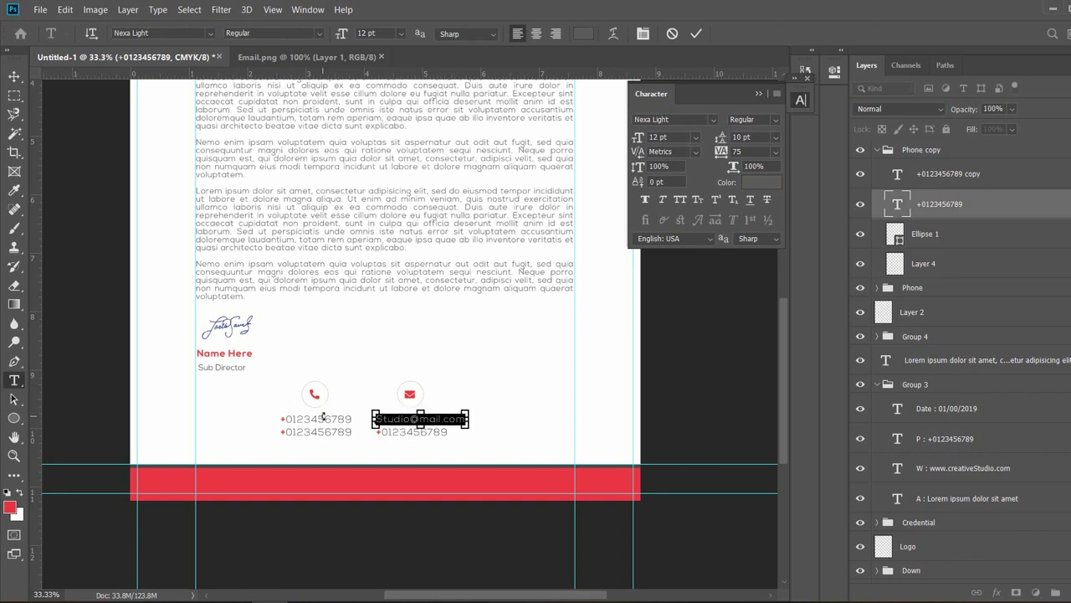
{"action": "left_click", "coordinate": [14, 78]}
{"action": "left_click", "coordinate": [14, 380]}
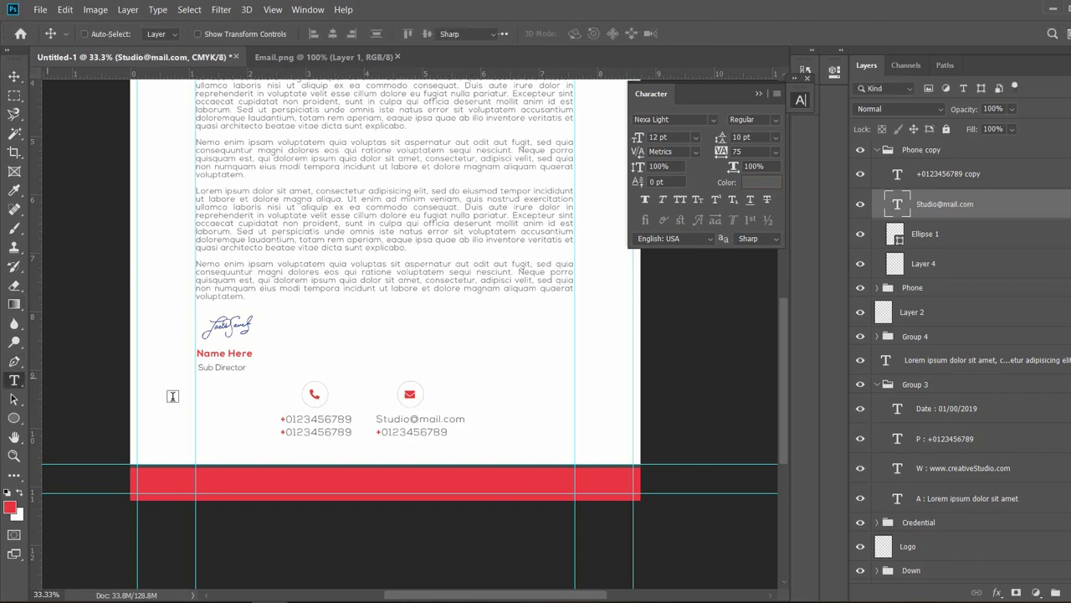
{"action": "left_click", "coordinate": [411, 430]}
{"action": "key", "text": "ctrl+a"}
{"action": "key", "text": "ctrl+v"}
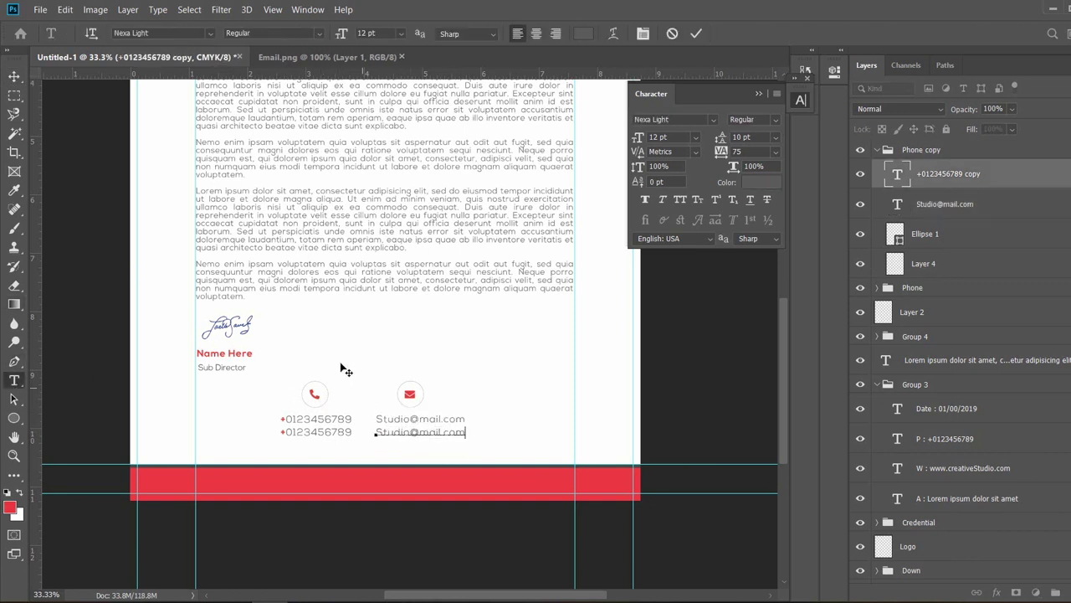
{"action": "left_click", "coordinate": [14, 76]}
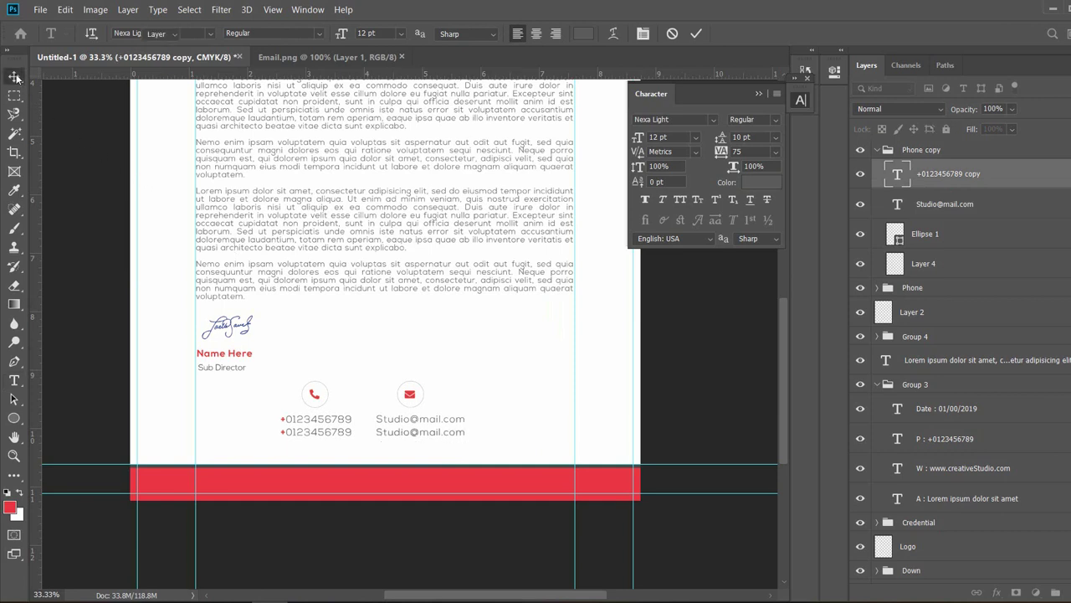
Move the second circle and its email icon right together so they sit centred above the e-mail address lines.
{"action": "left_click", "coordinate": [924, 236]}
{"action": "left_click", "coordinate": [931, 266], "text": "shift"}
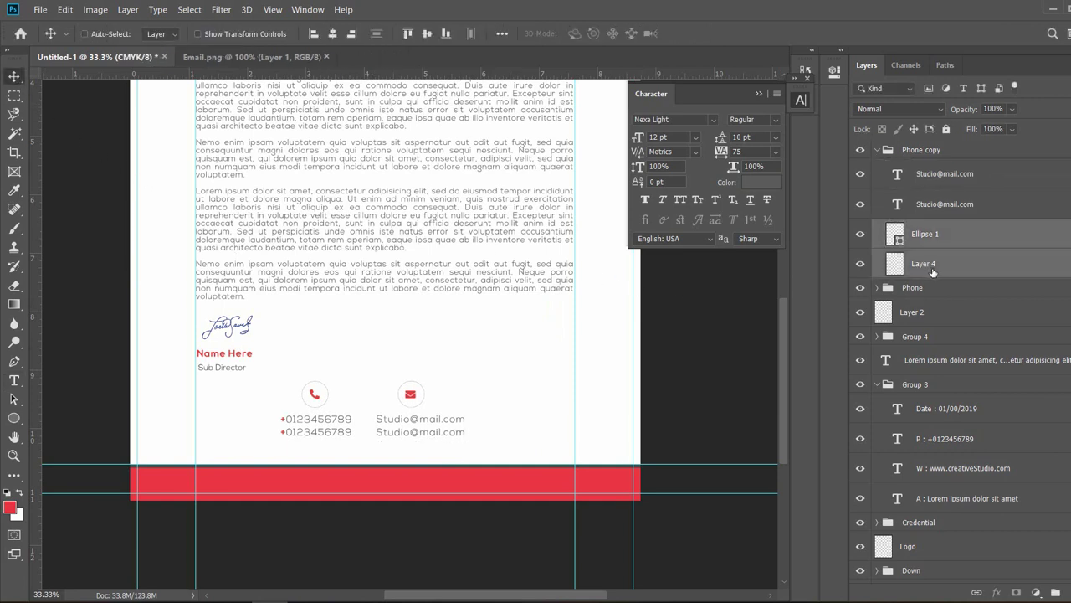
{"action": "key", "text": "shift+Right"}
{"action": "key", "text": "shift+Right"}
{"action": "key", "text": "shift+Right"}
{"action": "key", "text": "shift+Right"}
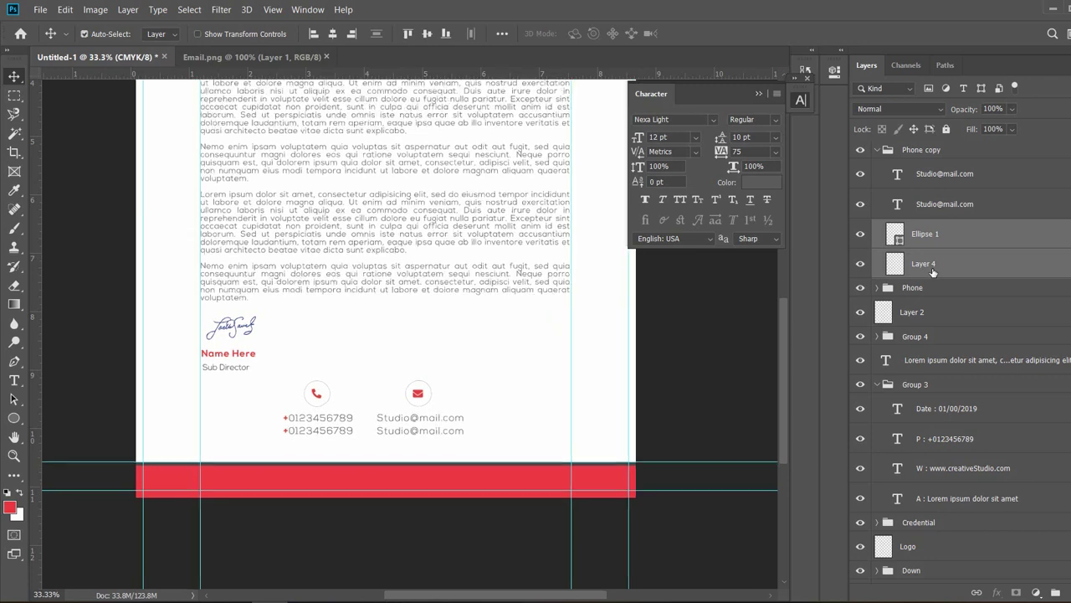
Rename the Phone copy group to "Email" and duplicate it horizontally to the right of the email block.
{"action": "key", "text": "ctrl+minus"}
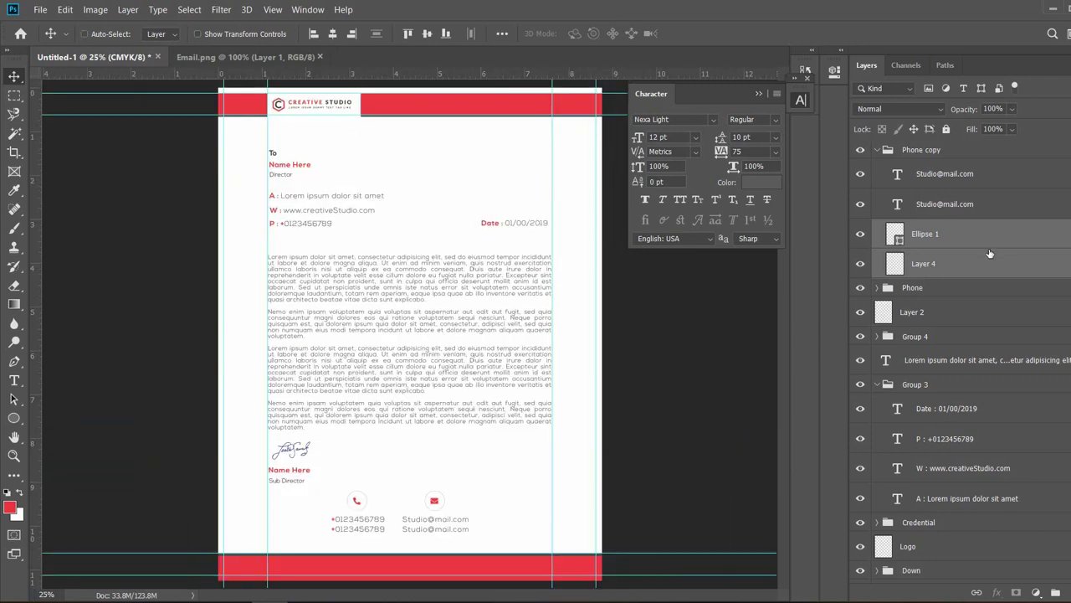
{"action": "left_click", "coordinate": [876, 151]}
{"action": "double_click", "coordinate": [921, 149]}
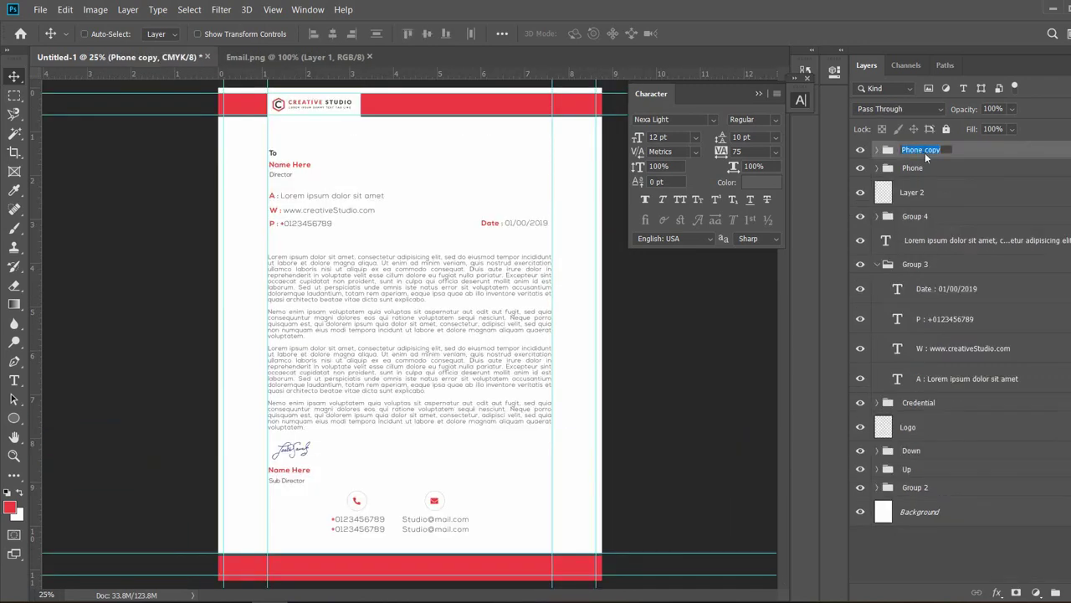
{"action": "type", "text": "Email"}
{"action": "key", "text": "Return"}
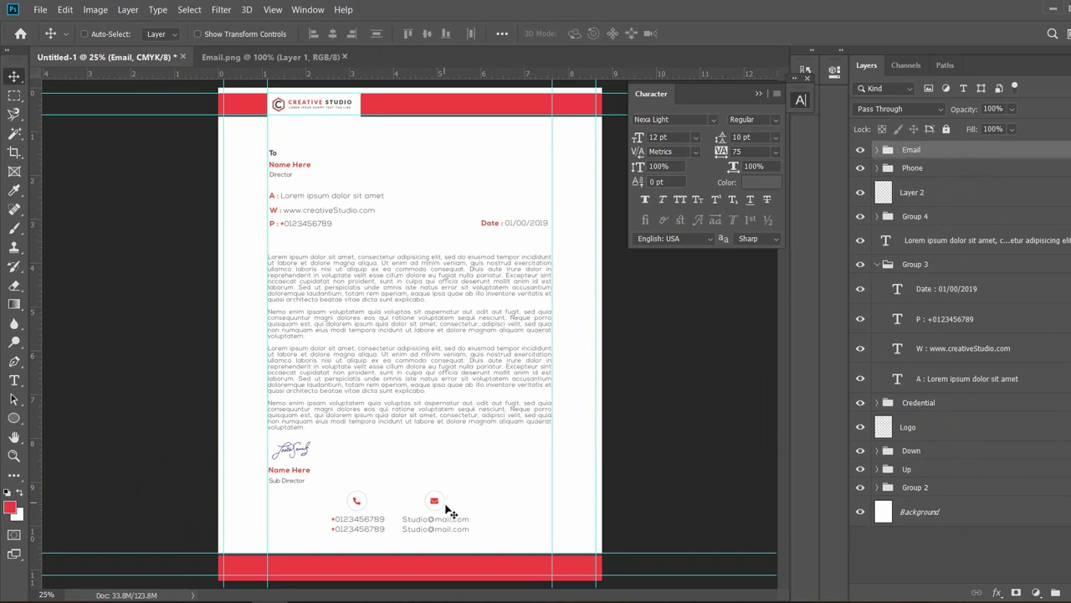
{"action": "left_click_drag", "start_coordinate": [436, 507], "coordinate": [513, 509]}
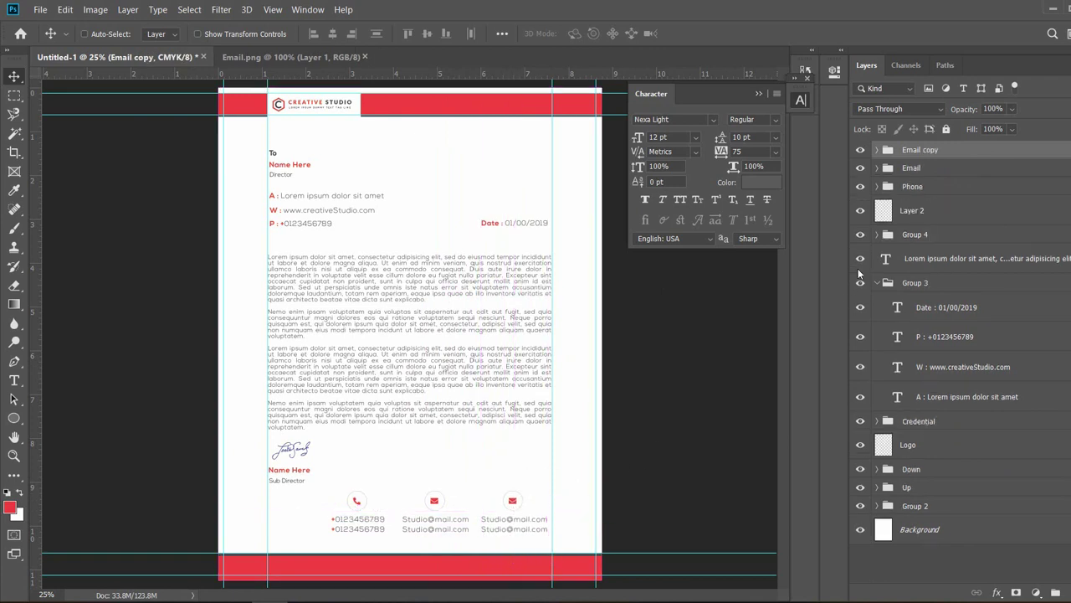
Select the icon layer in the Email copy group, close Email.png and open Web.png from the Making folder.
{"action": "left_click", "coordinate": [876, 149]}
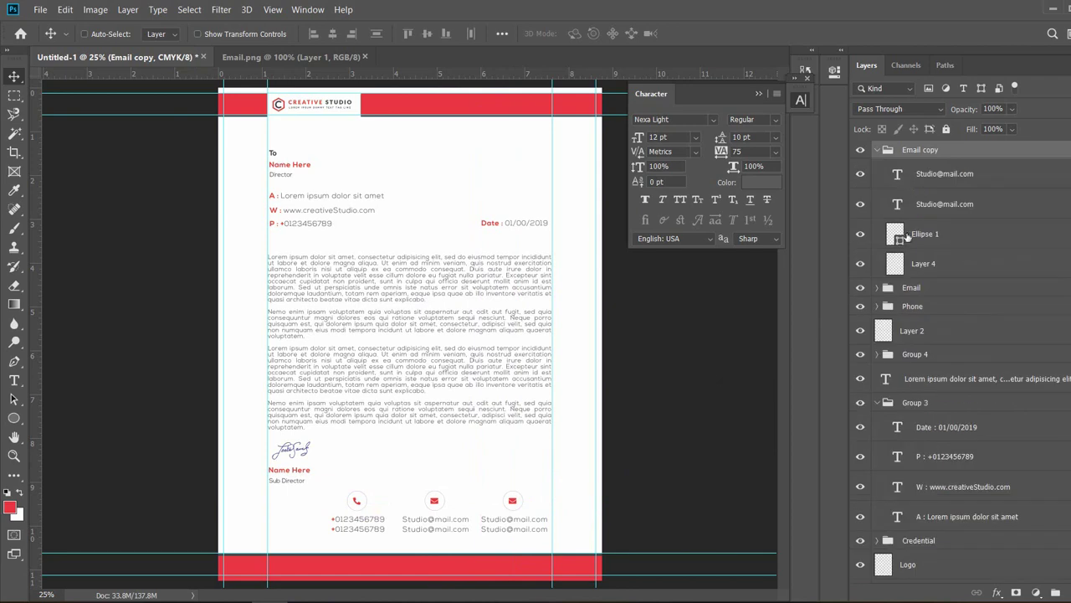
{"action": "left_click", "coordinate": [913, 262]}
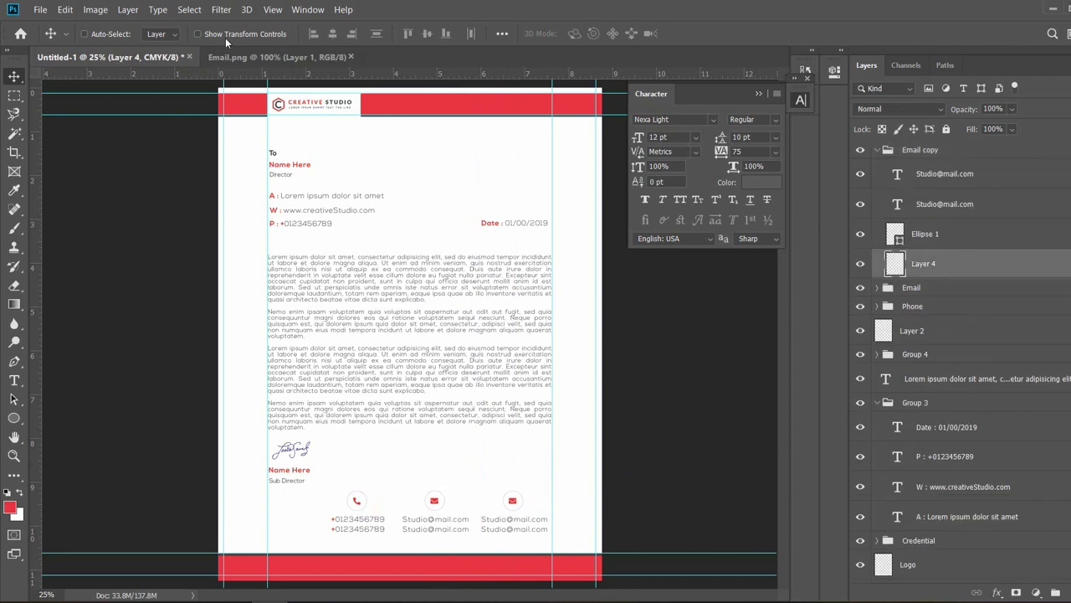
{"action": "left_click", "coordinate": [333, 59]}
{"action": "left_click", "coordinate": [351, 57]}
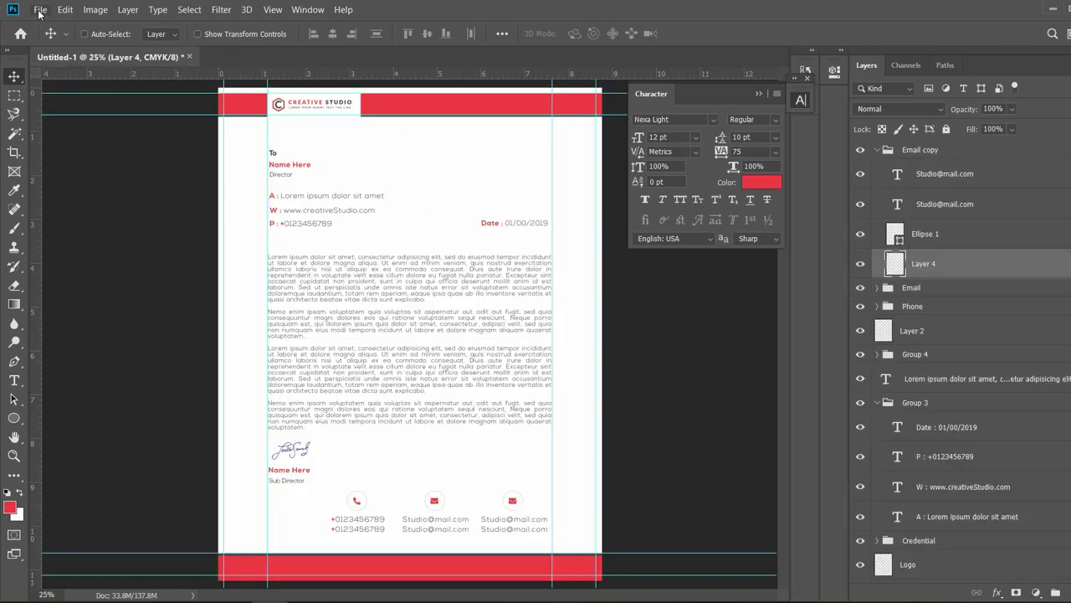
{"action": "left_click", "coordinate": [41, 9]}
{"action": "left_click", "coordinate": [33, 36]}
{"action": "left_click", "coordinate": [280, 328]}
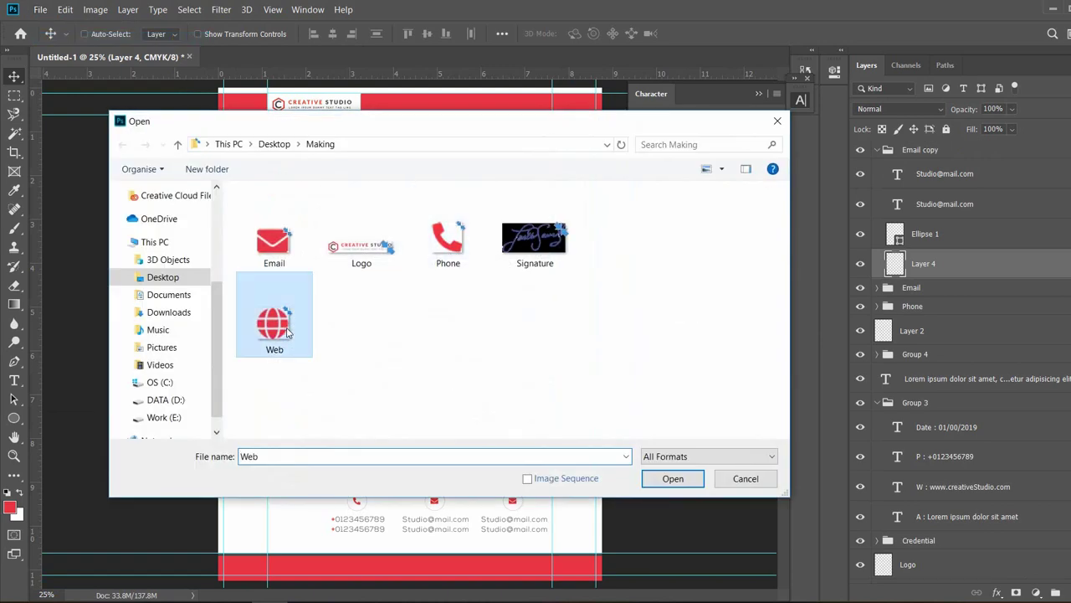
{"action": "left_click", "coordinate": [660, 482]}
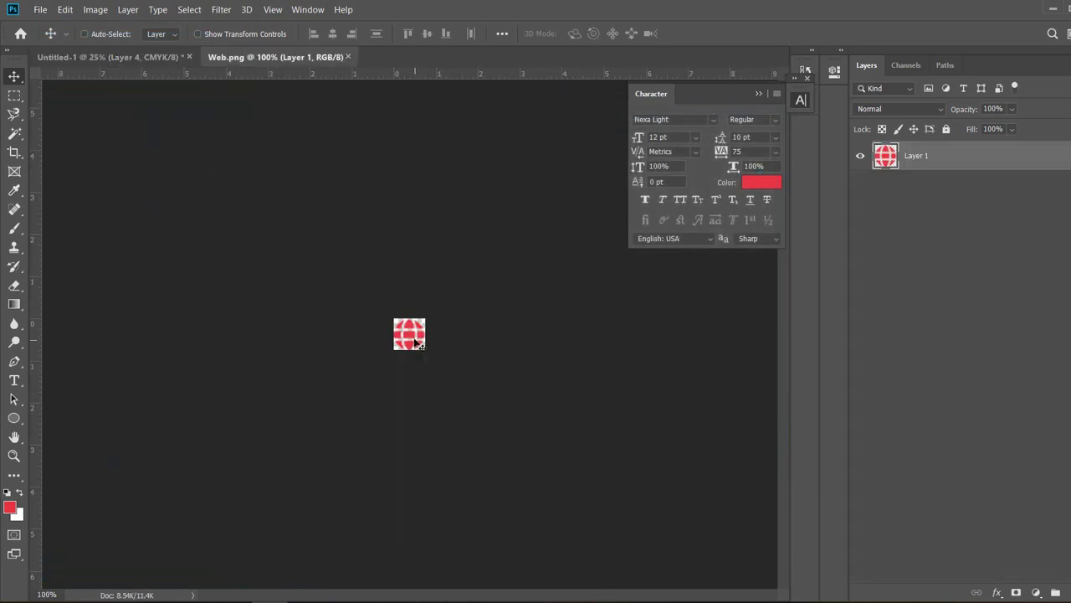
Place the globe icon in the third circle of the letterhead and delete the email icon layer beneath it.
{"action": "left_click_drag", "start_coordinate": [414, 339], "coordinate": [516, 509]}
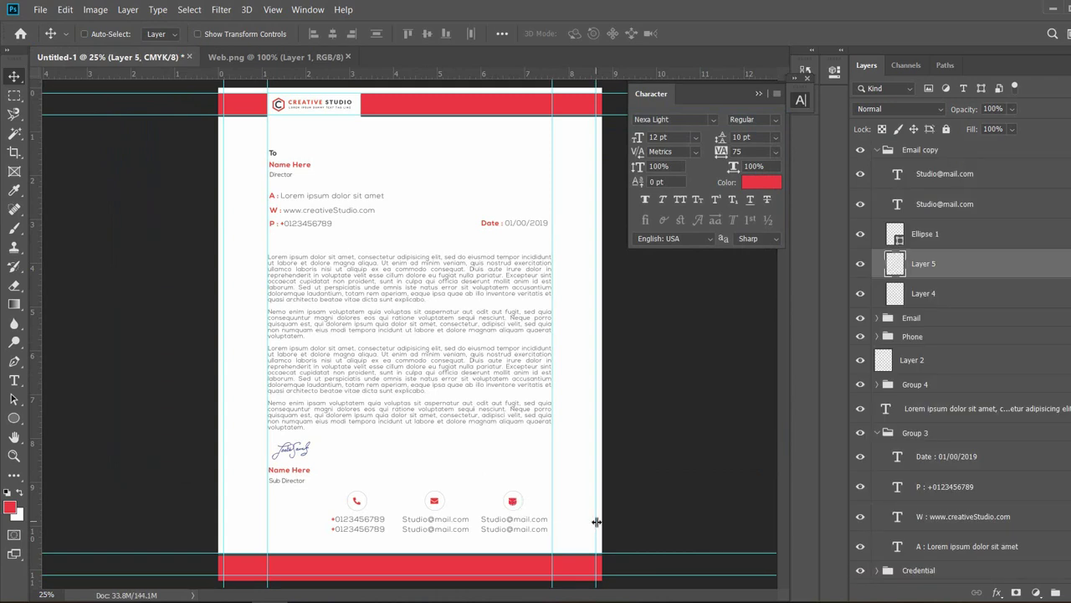
{"action": "left_click", "coordinate": [927, 296]}
{"action": "key", "text": "Delete"}
Replace both e-mail address lines under the globe icon with "CreativeStudio.com".
{"action": "key", "text": "ctrl+plus"}
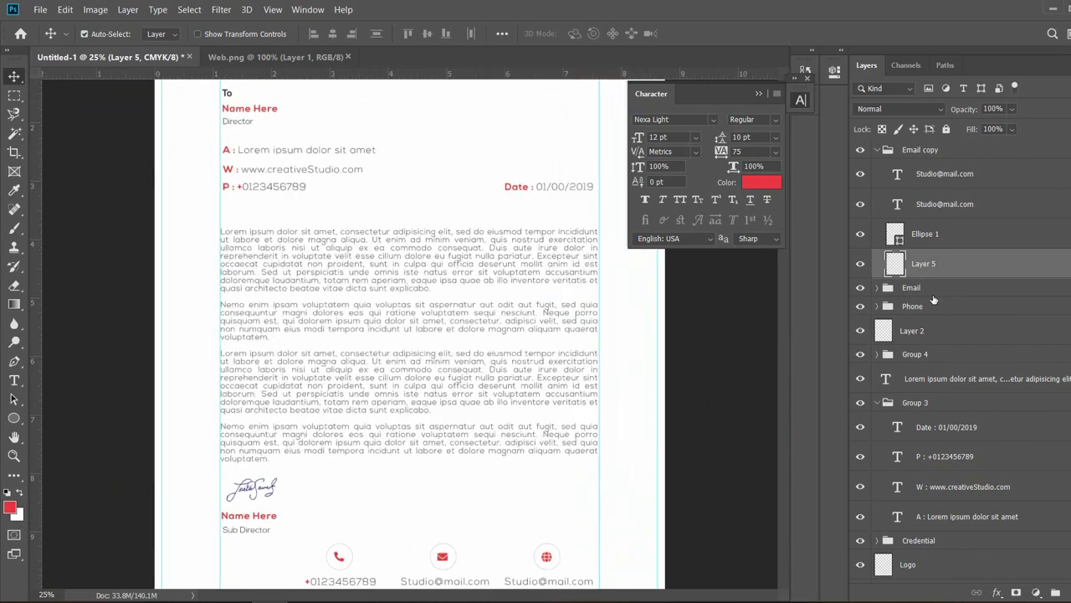
{"action": "left_click_drag", "start_coordinate": [452, 477], "coordinate": [342, 282]}
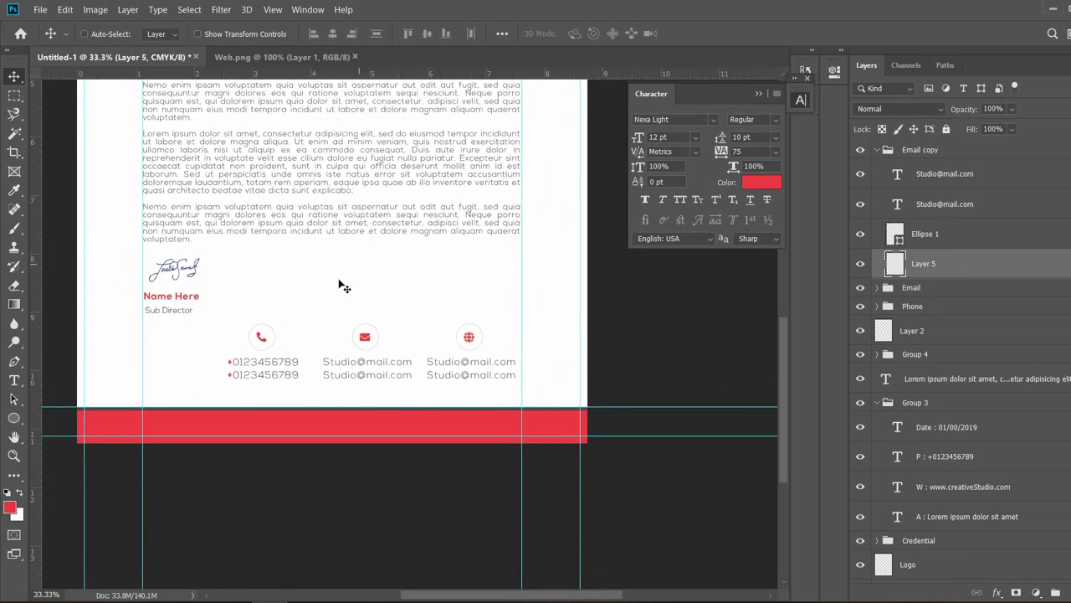
{"action": "left_click", "coordinate": [15, 381]}
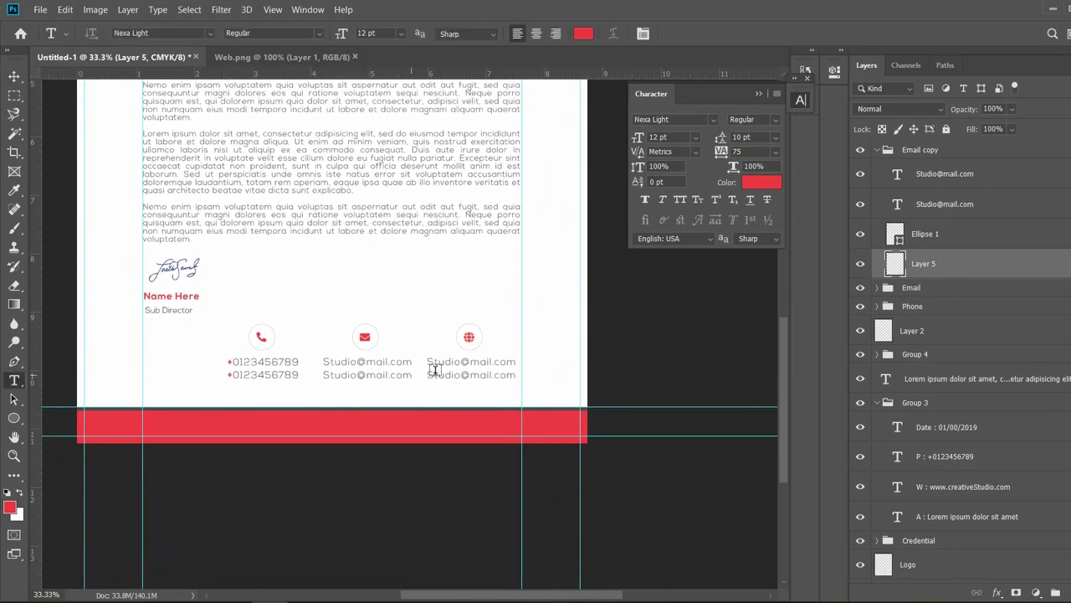
{"action": "left_click", "coordinate": [478, 362]}
{"action": "key", "text": "ctrl+a"}
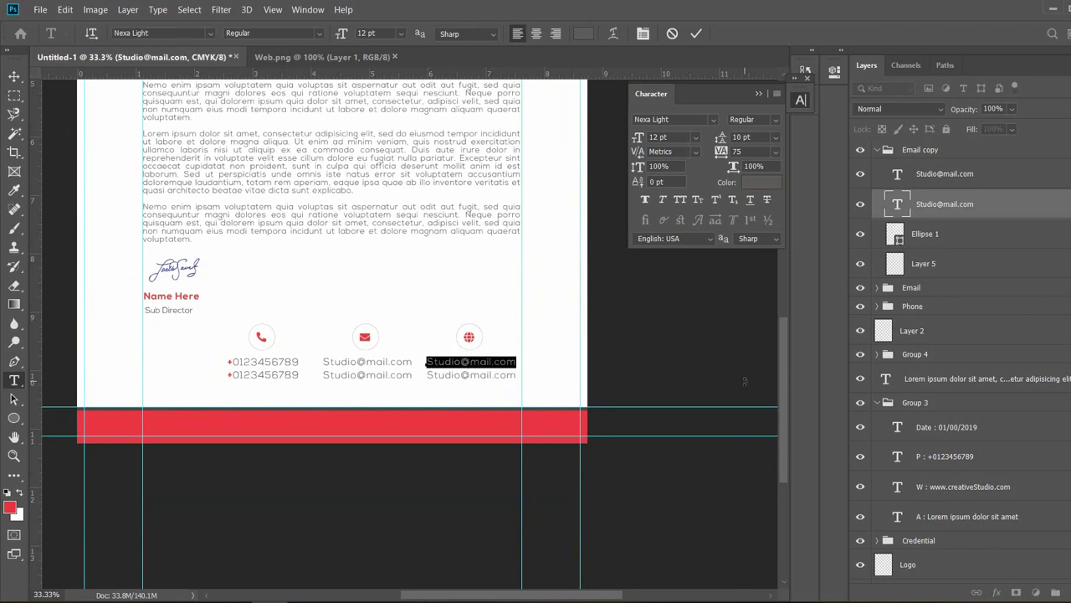
{"action": "key", "text": "BackSpace"}
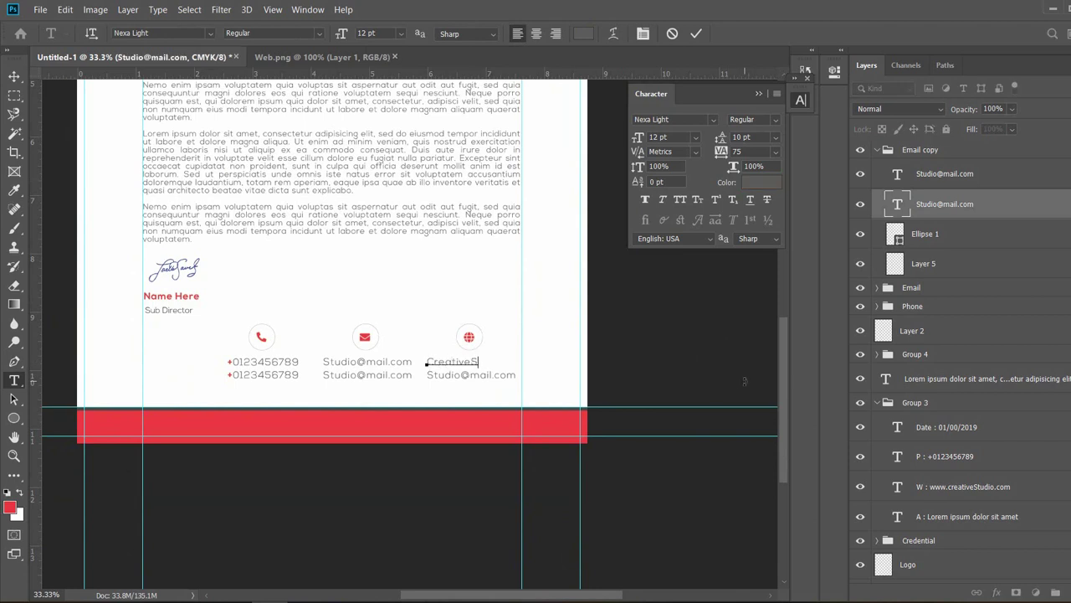
{"action": "type", "text": "CreativeStudio.com"}
{"action": "key", "text": "ctrl+a"}
{"action": "left_click", "coordinate": [14, 77]}
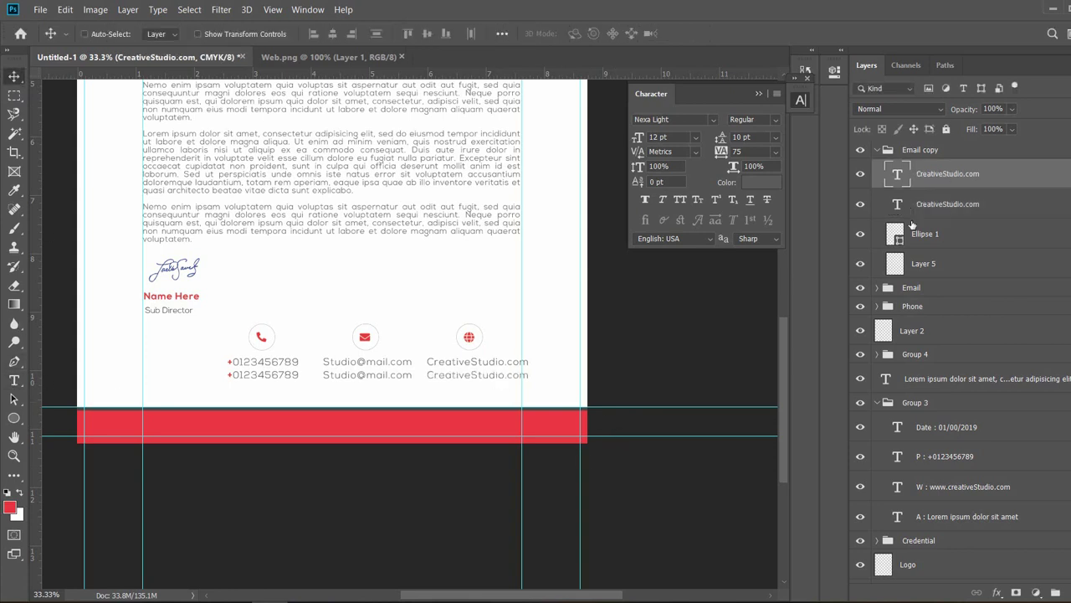
Centre the third circle and its globe icon above the website lines and rename the Email copy group to "Web".
{"action": "left_click", "coordinate": [913, 234]}
{"action": "left_click", "coordinate": [935, 264], "text": "shift"}
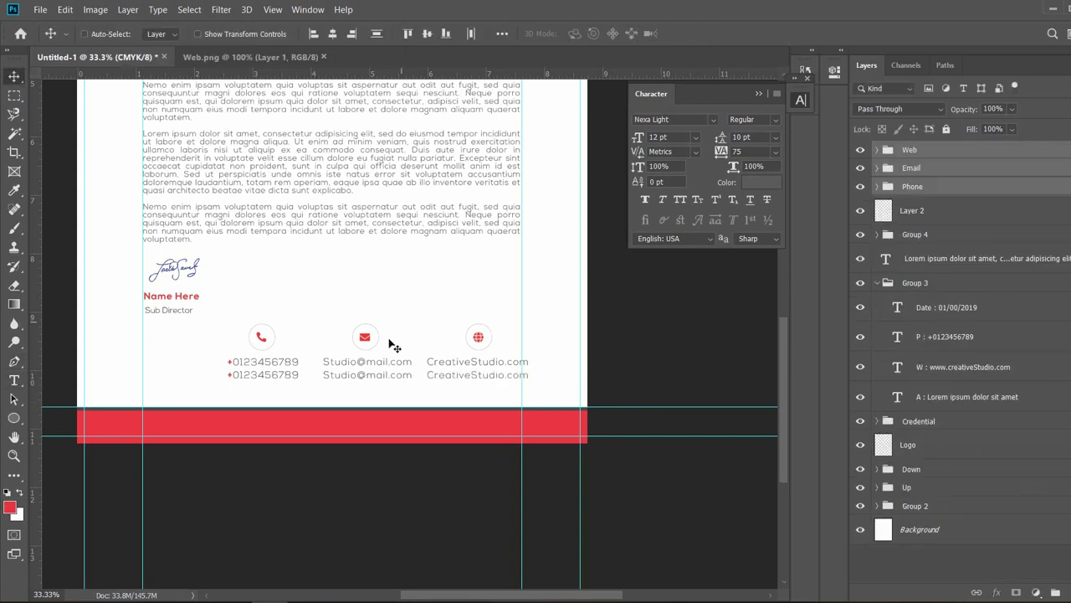
Move the Phone, Email and Web groups left together and scale them proportionally to about 87%.
{"action": "left_click_drag", "start_coordinate": [387, 366], "coordinate": [342, 362]}
{"action": "left_click", "coordinate": [234, 34]}
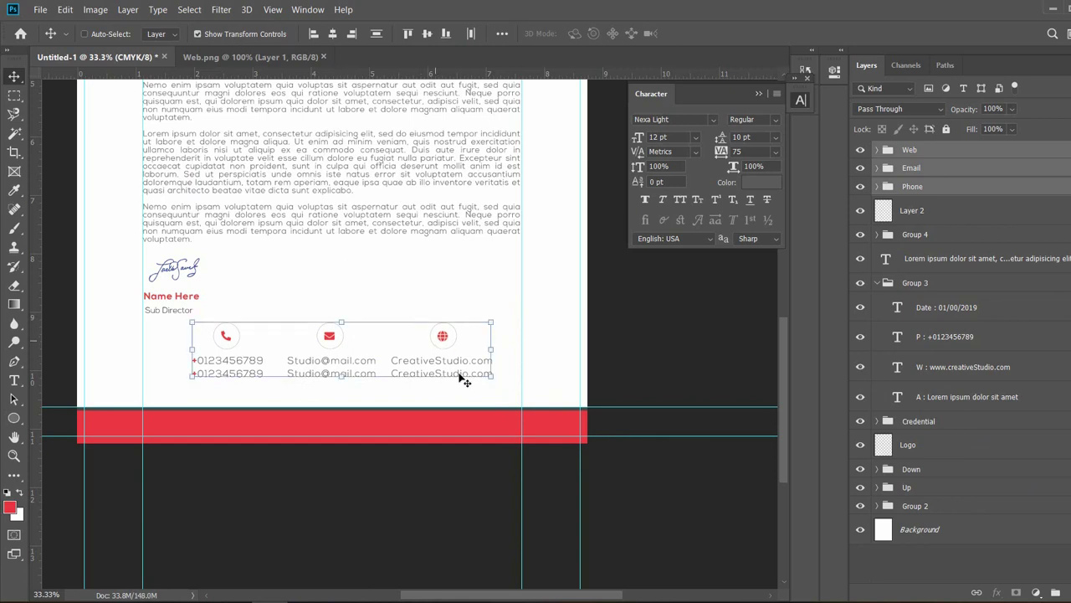
{"action": "left_click_drag", "start_coordinate": [494, 379], "coordinate": [445, 360]}
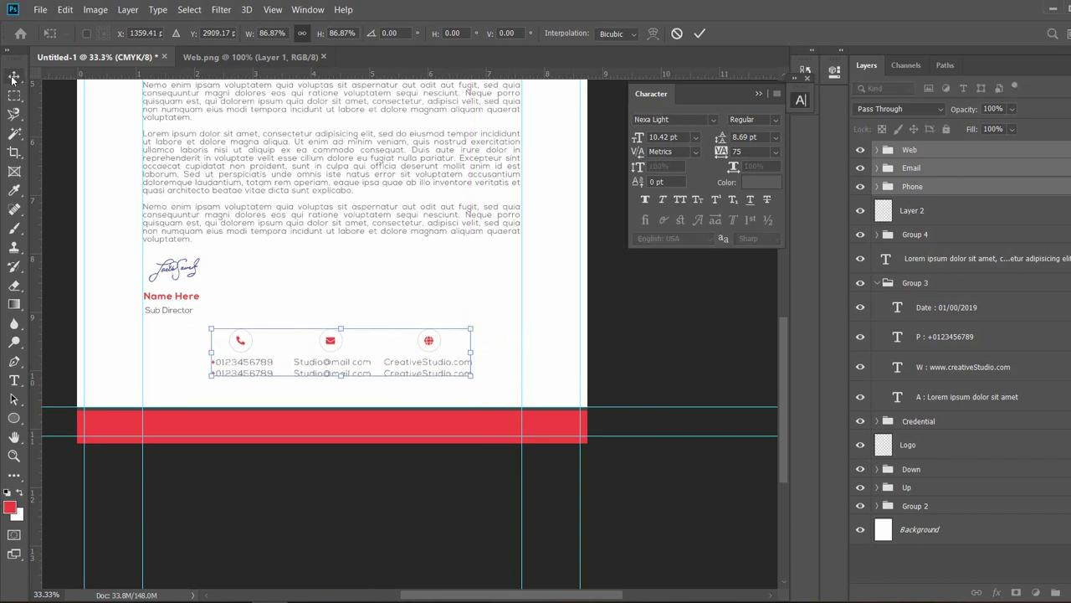
{"action": "left_click", "coordinate": [14, 77]}
{"action": "left_click", "coordinate": [207, 35]}
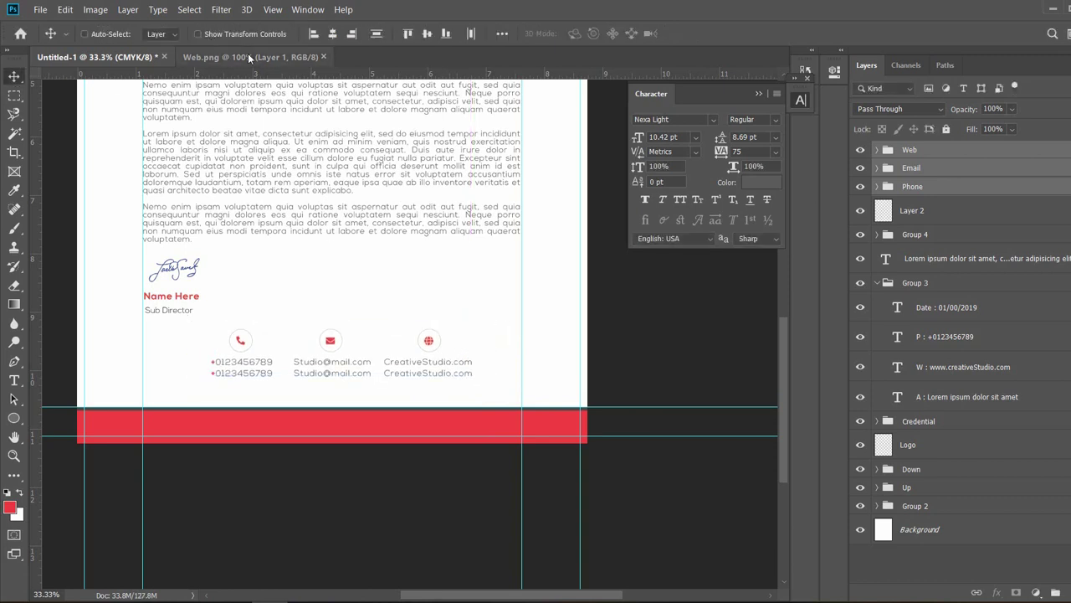
Nudge the three footer contact blocks down slightly, closer to the red footer bar.
{"action": "key", "text": "Down"}
{"action": "key", "text": "Down"}
{"action": "key", "text": "Down"}
{"action": "key", "text": "Down"}
{"action": "key", "text": "Down"}
{"action": "key", "text": "Down"}
{"action": "key", "text": "Down"}
{"action": "key", "text": "Down"}
{"action": "key", "text": "Down"}
{"action": "key", "text": "Down"}
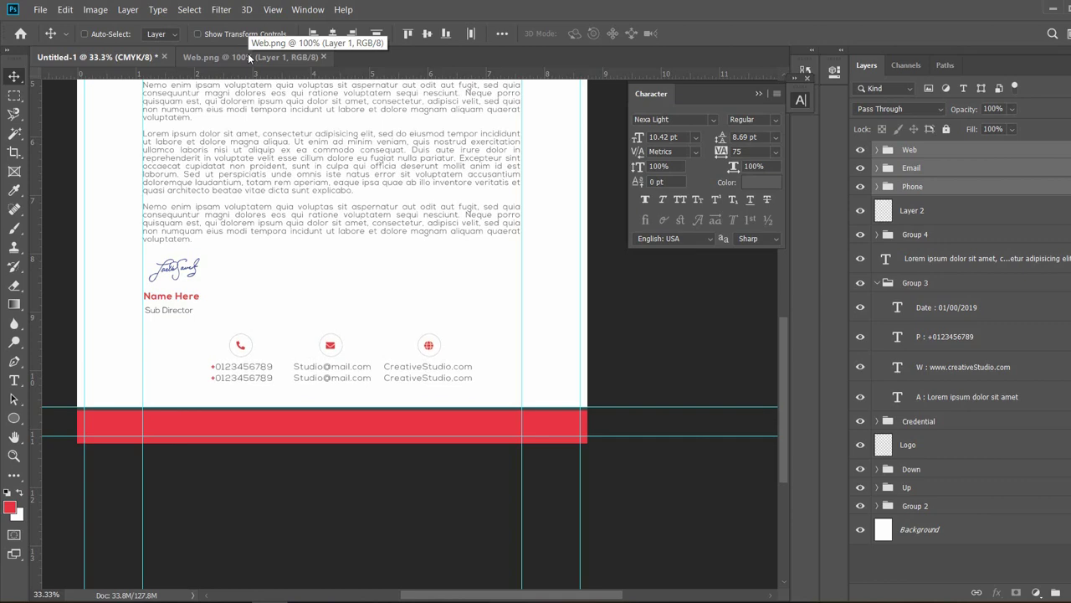
{"action": "key", "text": "ctrl+minus"}
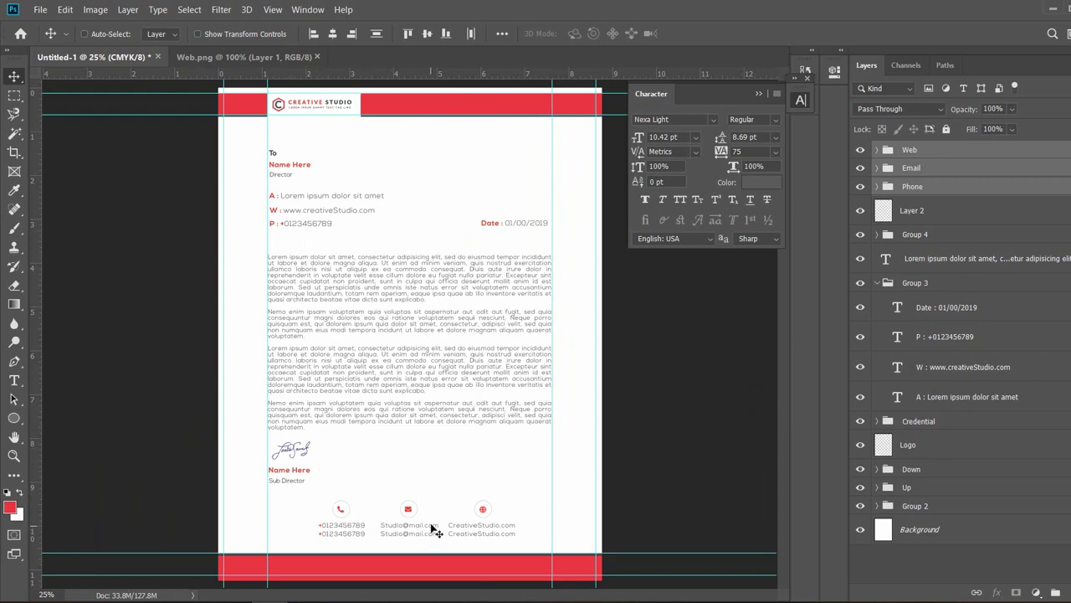
Save the letterhead in the Making folder as a Photoshop file named "Letter Head".
{"action": "key", "text": "ctrl+s"}
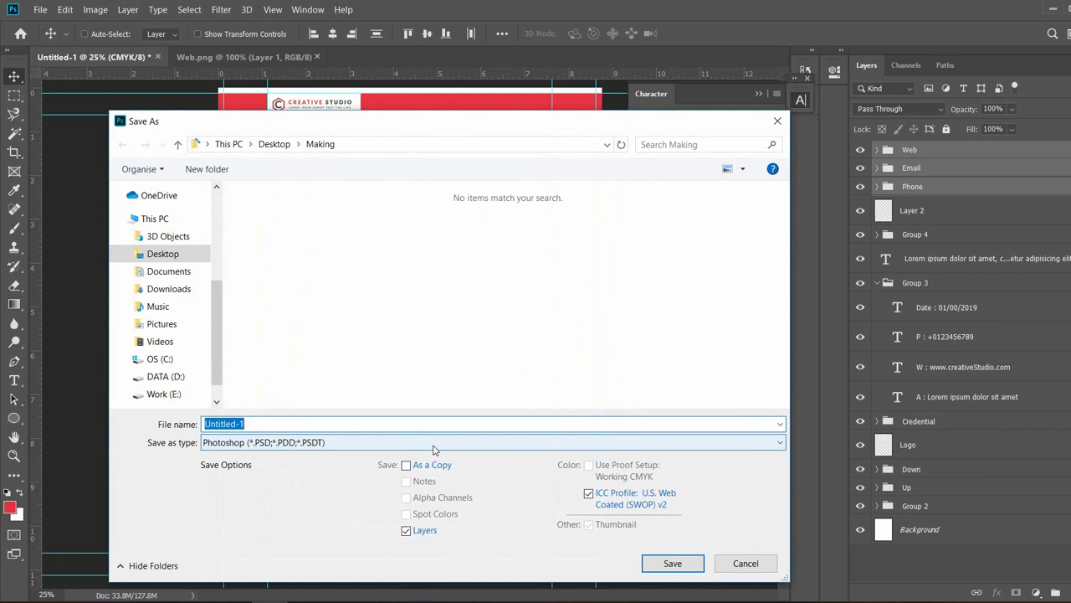
{"action": "type", "text": "Letter Head"}
{"action": "key", "text": "Return"}
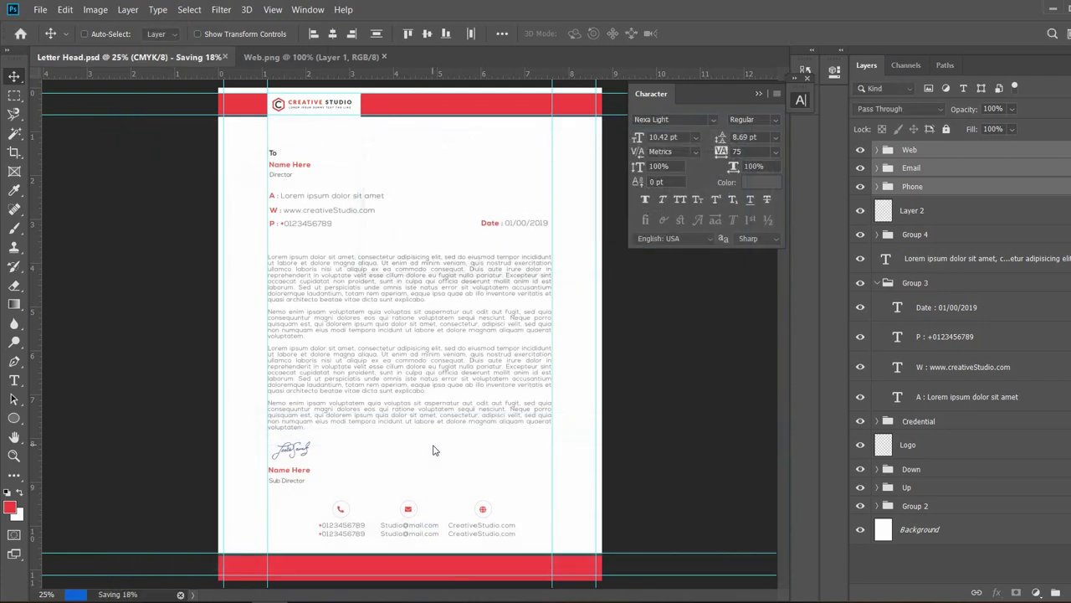